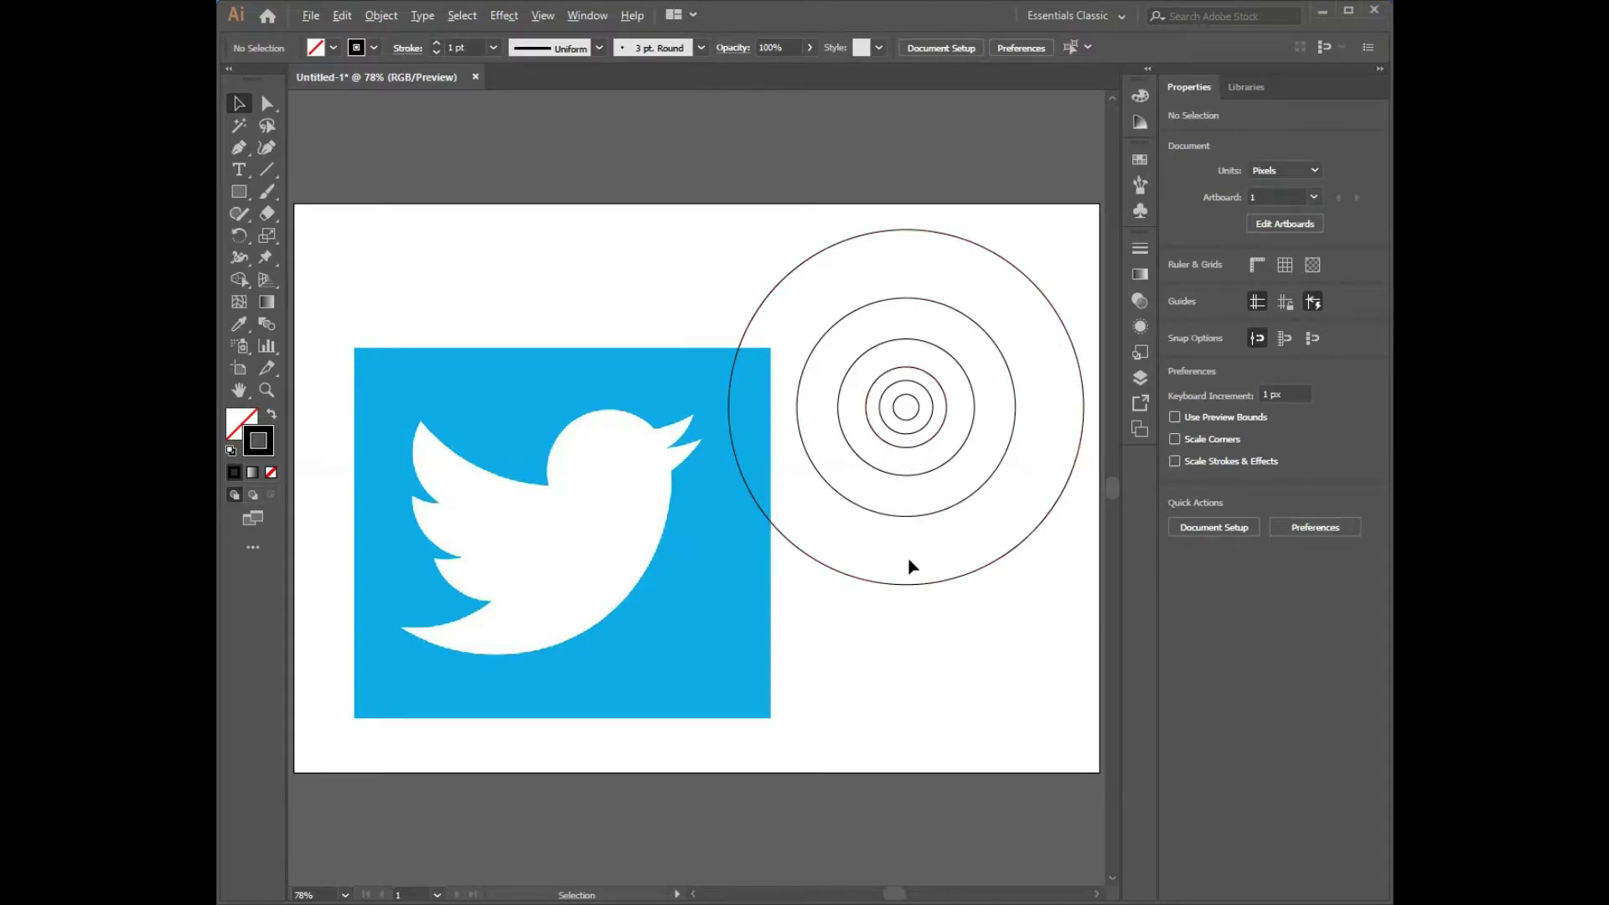
# Copy the outer concentric circle onto the bird and align its edge with the body's back curve.
pyautogui.moveTo(905, 585); pyautogui.dragTo(649, 668)
pyautogui.moveTo(654, 487); pyautogui.dragTo(489, 478)
pyautogui.moveTo(575, 600); pyautogui.dragTo(630, 628)
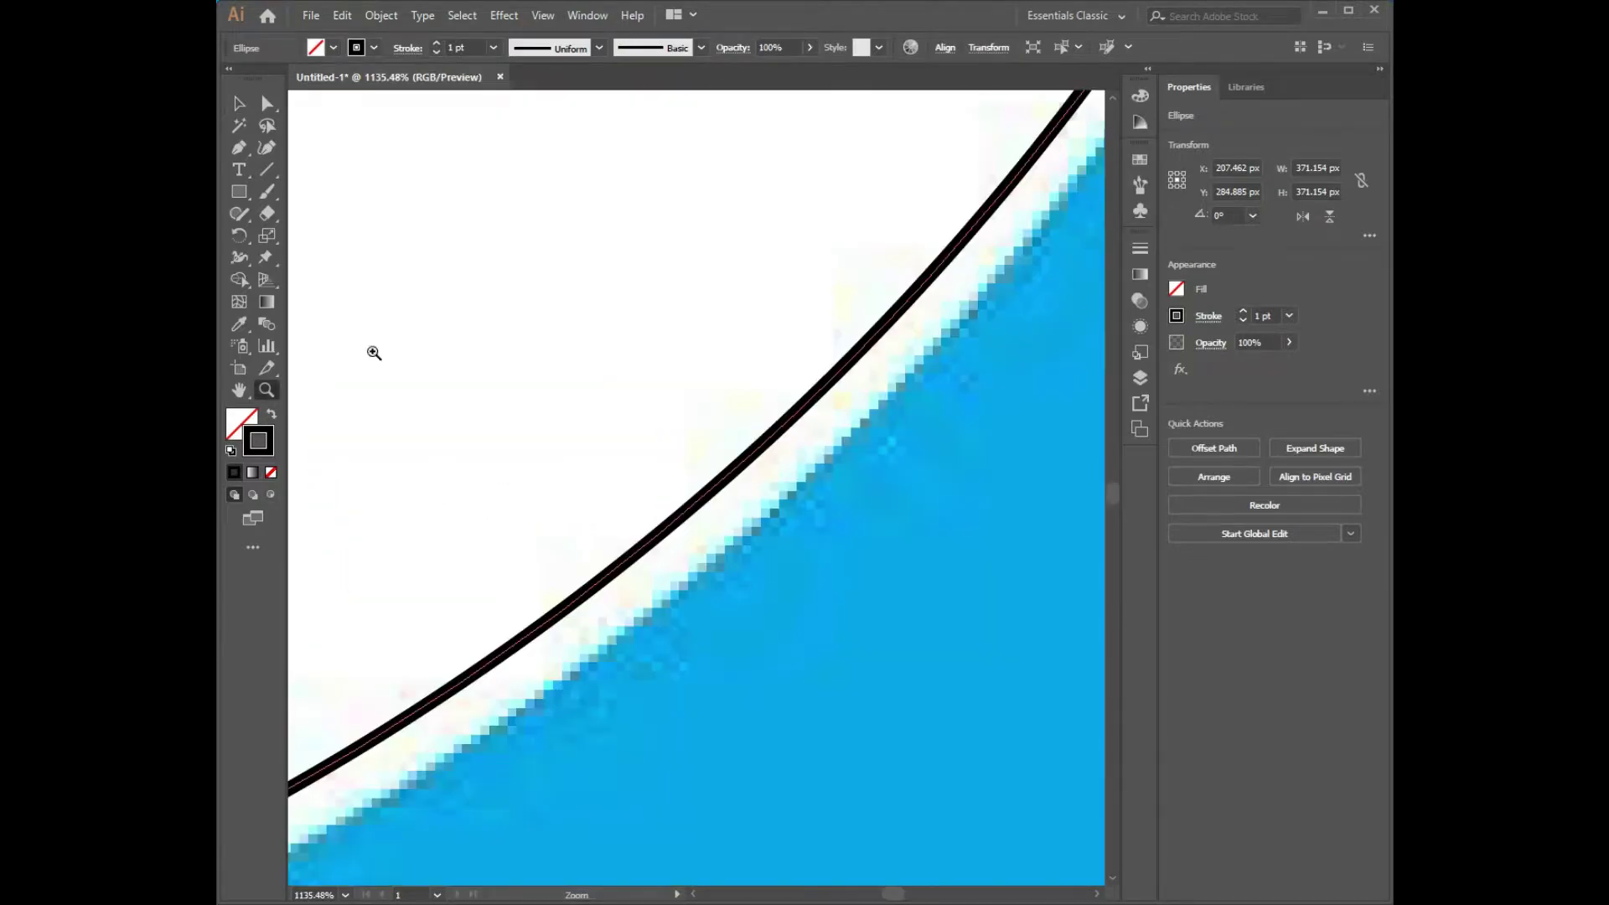
pyautogui.moveTo(644, 550); pyautogui.dragTo(680, 580)
pyautogui.click(345, 894)
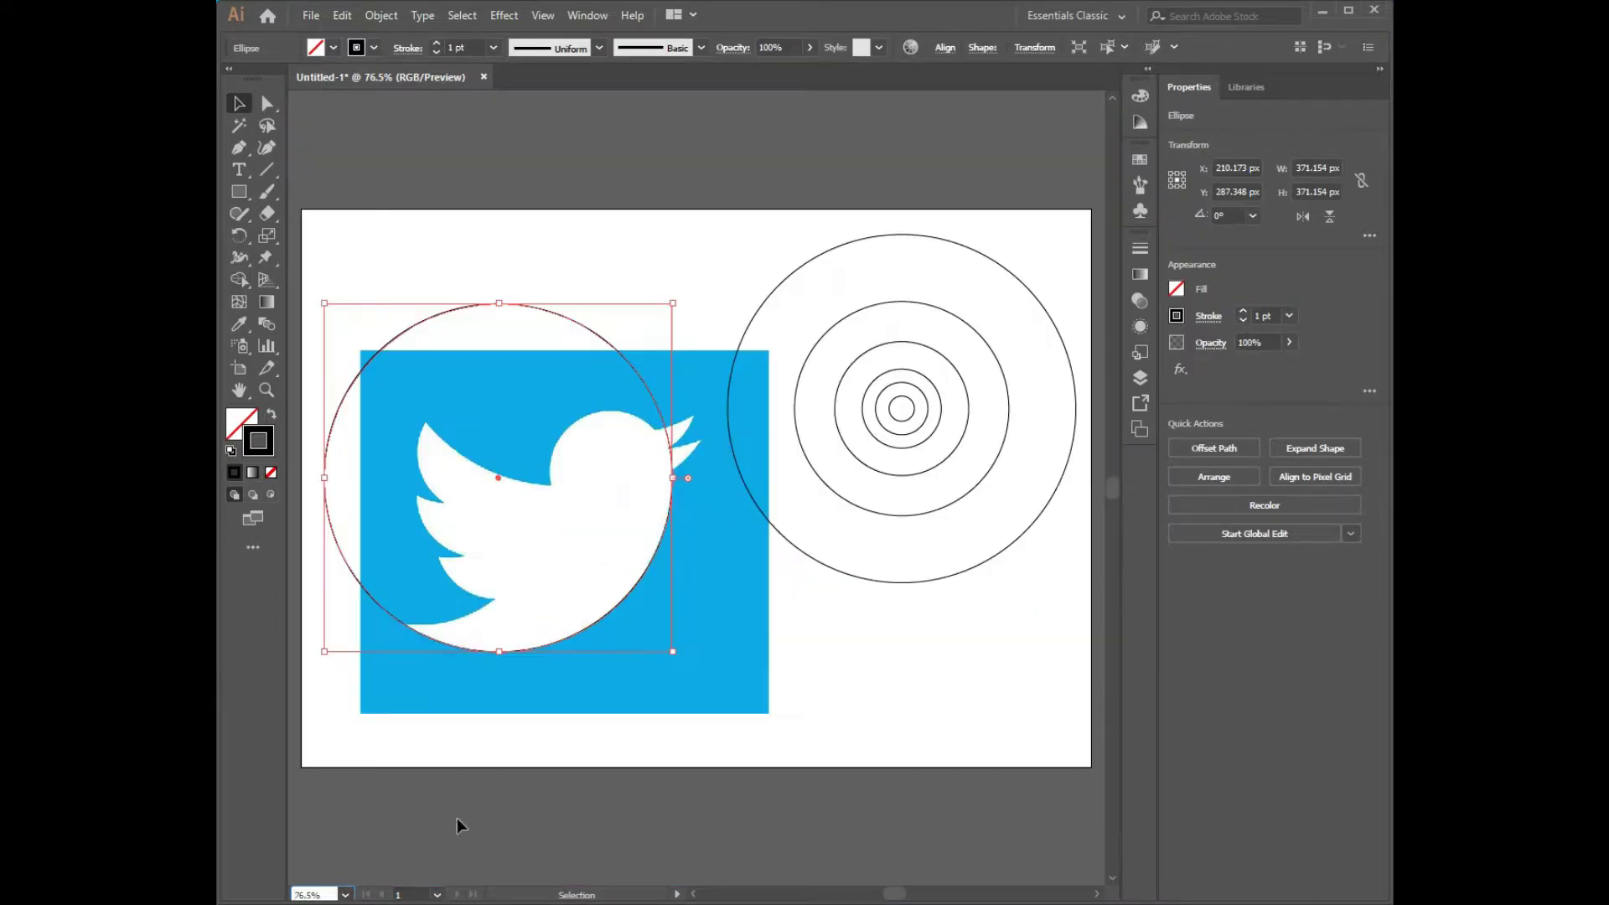
pyautogui.click(546, 737)
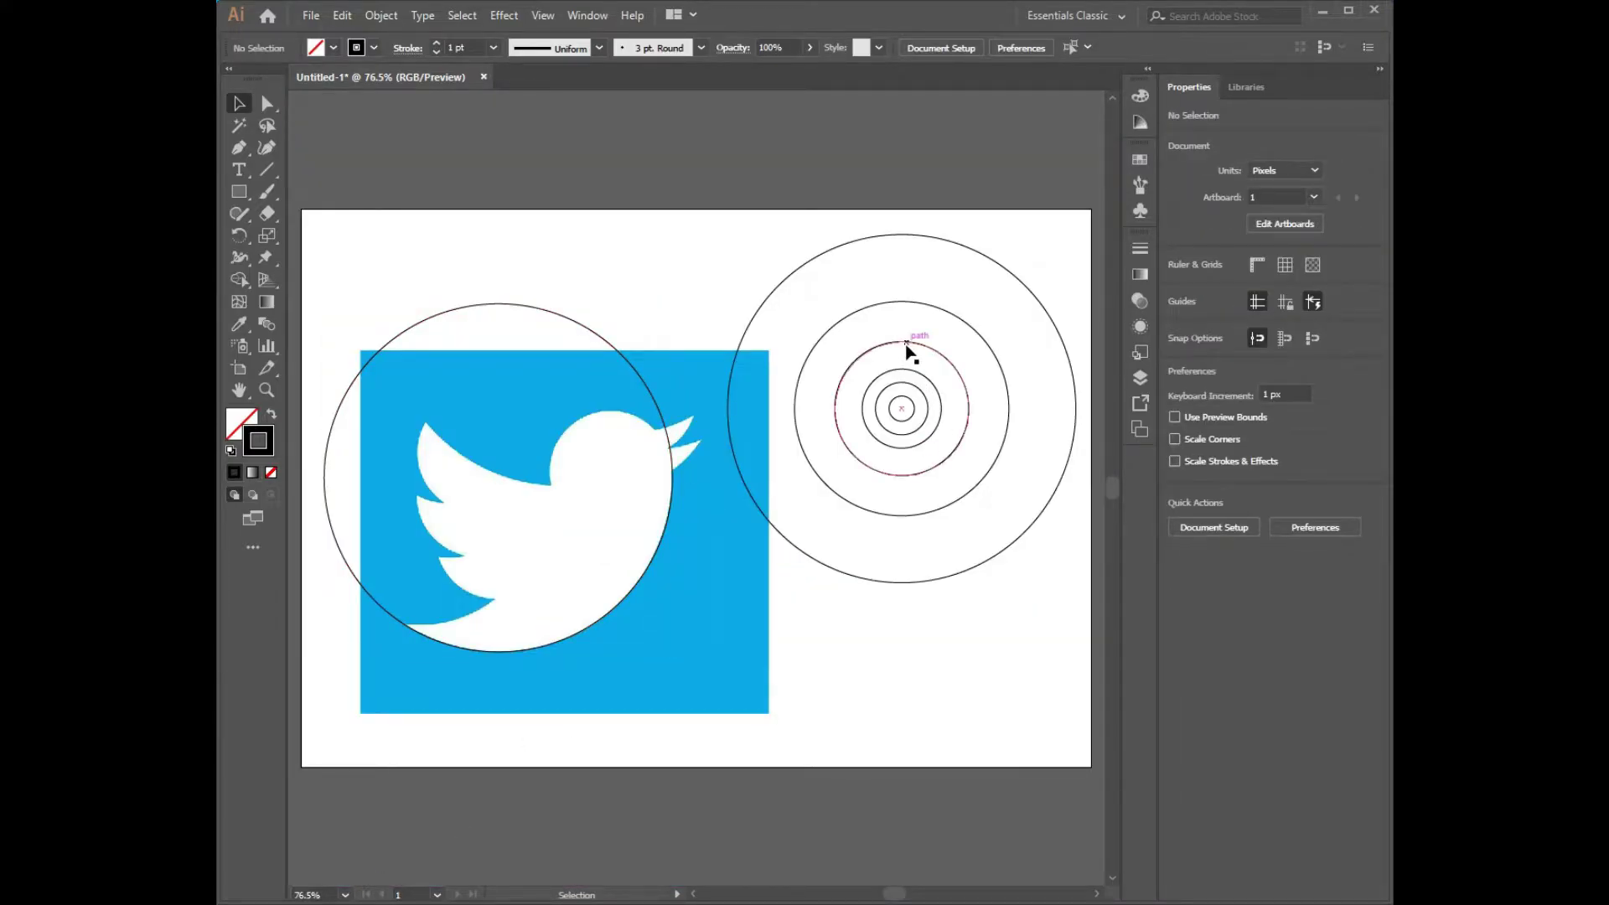
# Copy a smaller concentric circle onto the head, shrink it slightly and fit it to the head curve.
pyautogui.moveTo(905, 352)
pyautogui.mouseDown()
pyautogui.moveTo(598, 408)
pyautogui.moveTo(614, 479)
pyautogui.mouseUp()
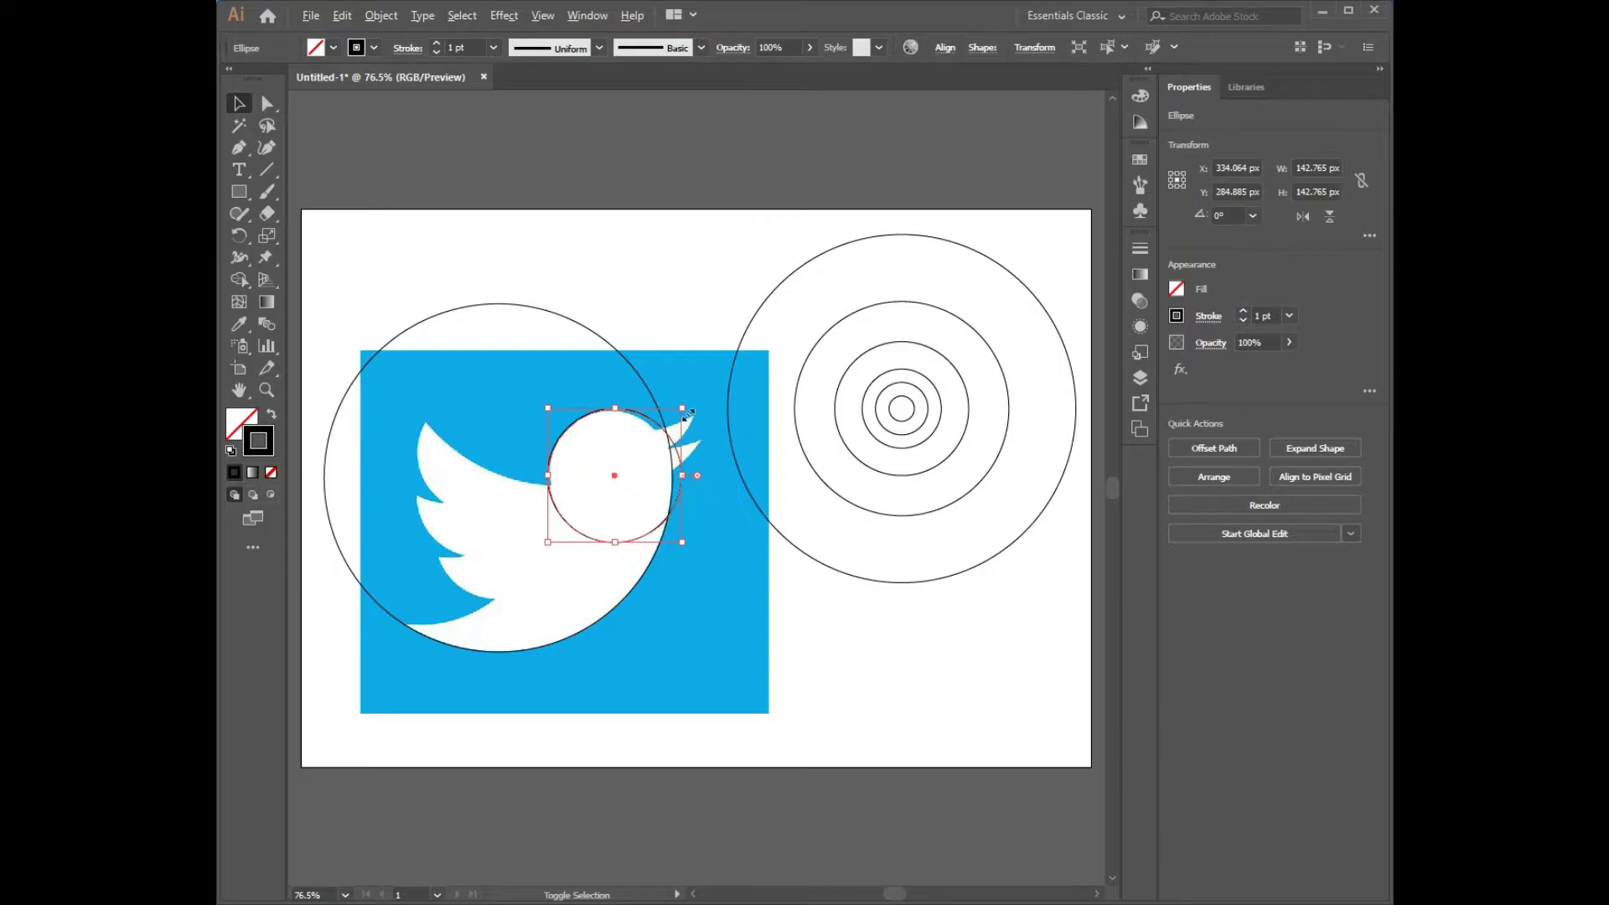
pyautogui.moveTo(683, 408); pyautogui.dragTo(677, 413)
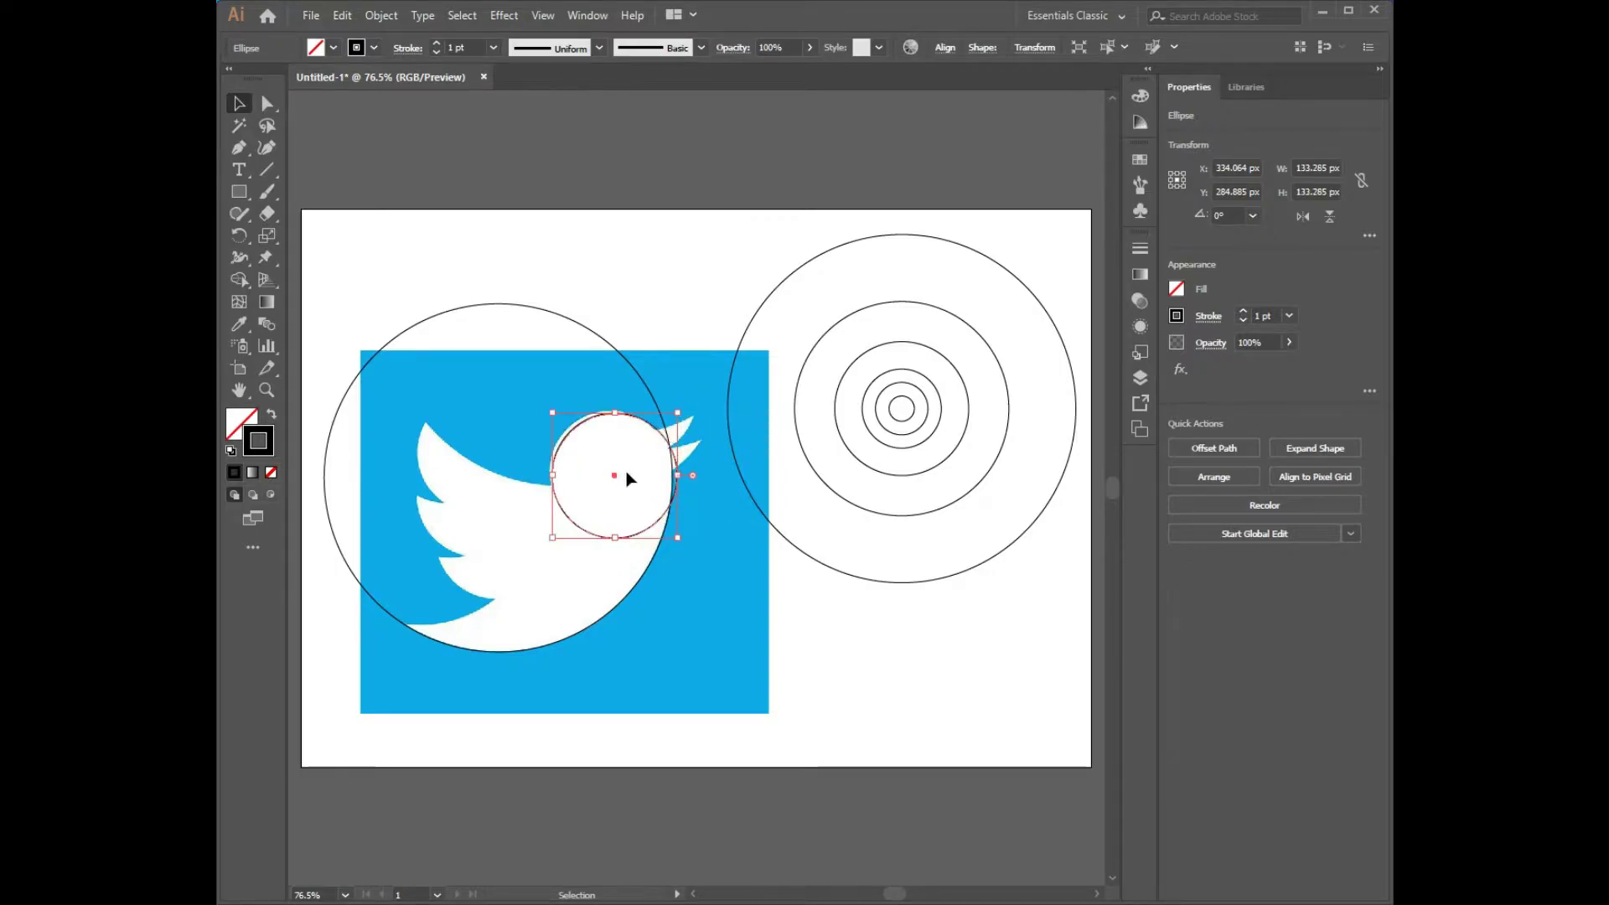
pyautogui.moveTo(614, 480); pyautogui.dragTo(610, 475)
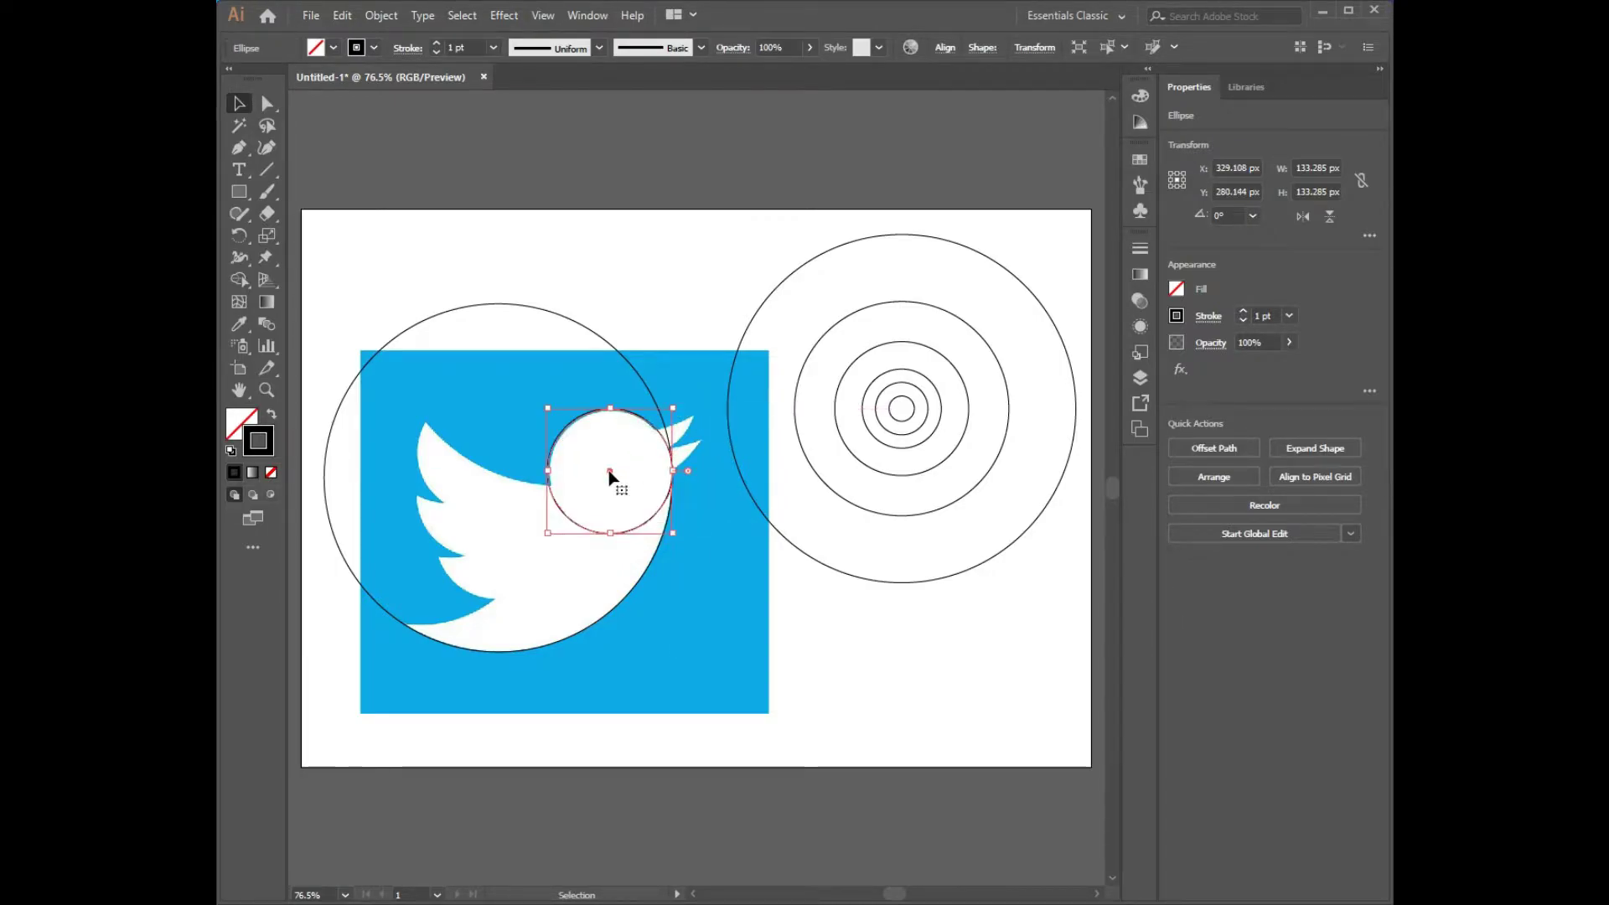
pyautogui.click(726, 597)
pyautogui.press('z')
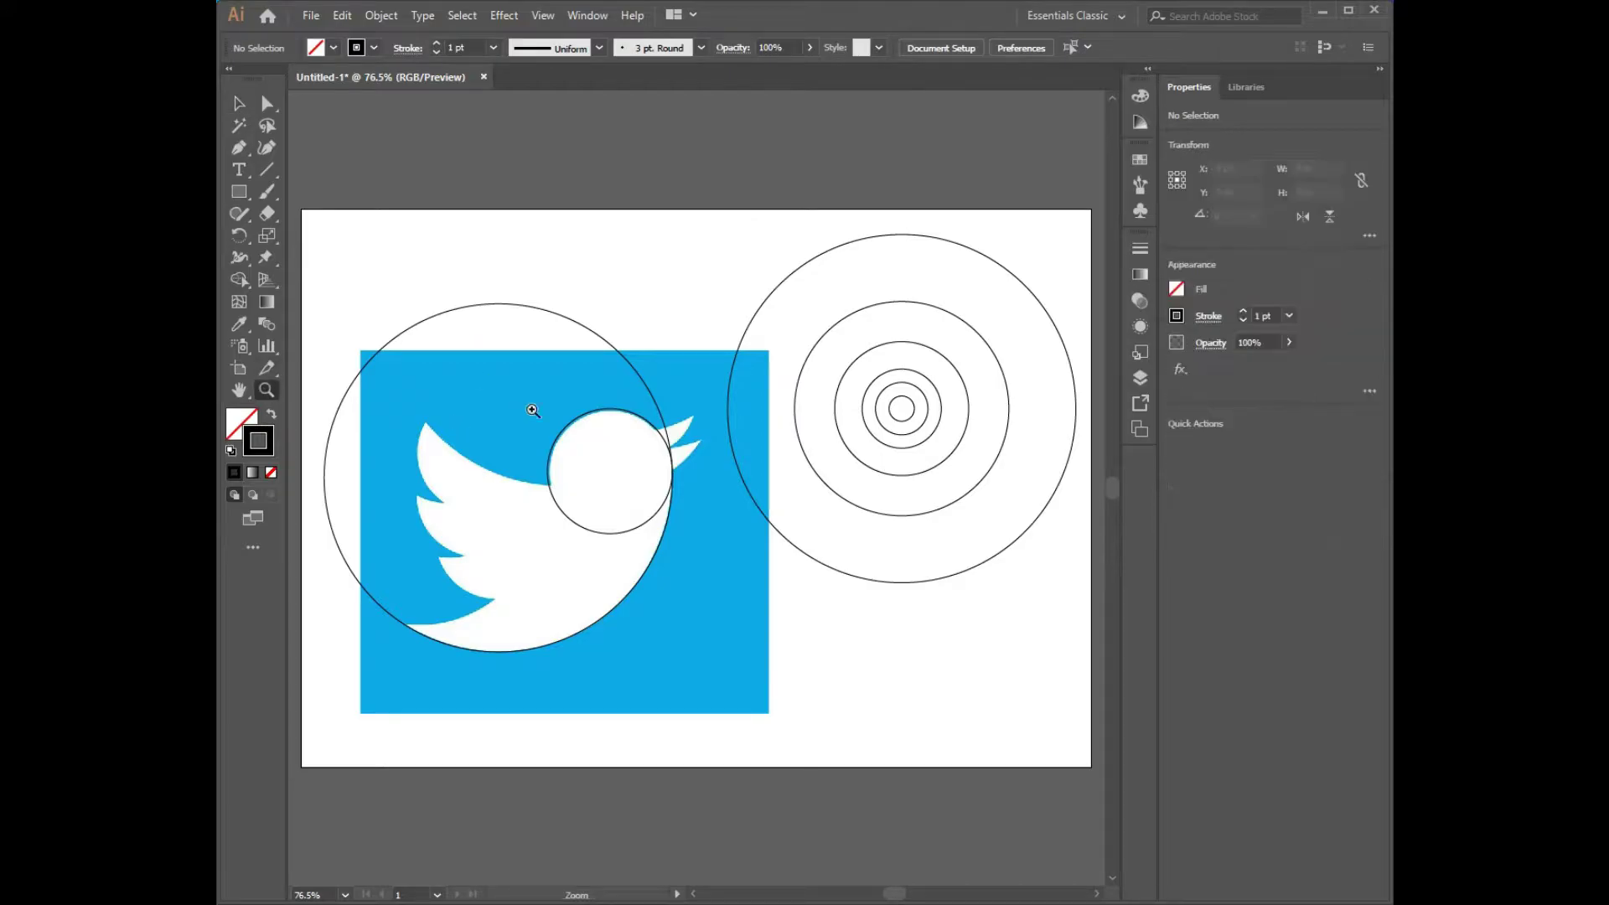
pyautogui.moveTo(556, 412); pyautogui.dragTo(621, 460)
pyautogui.click(239, 103)
pyautogui.moveTo(627, 366); pyautogui.dragTo(630, 370)
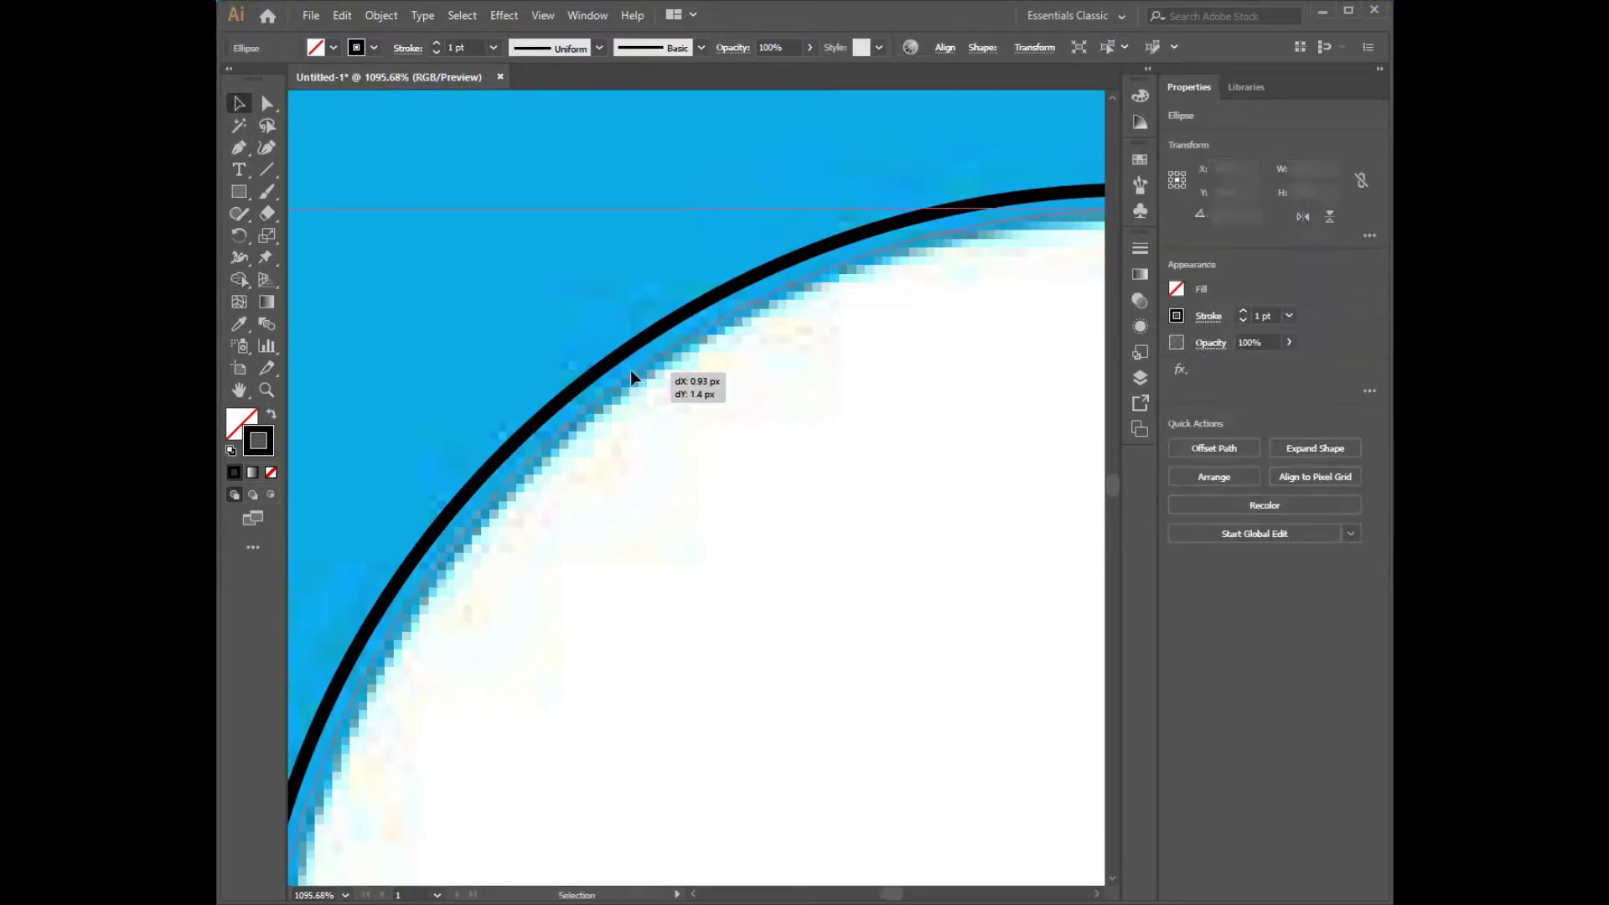
pyautogui.click(345, 895)
pyautogui.click(836, 706)
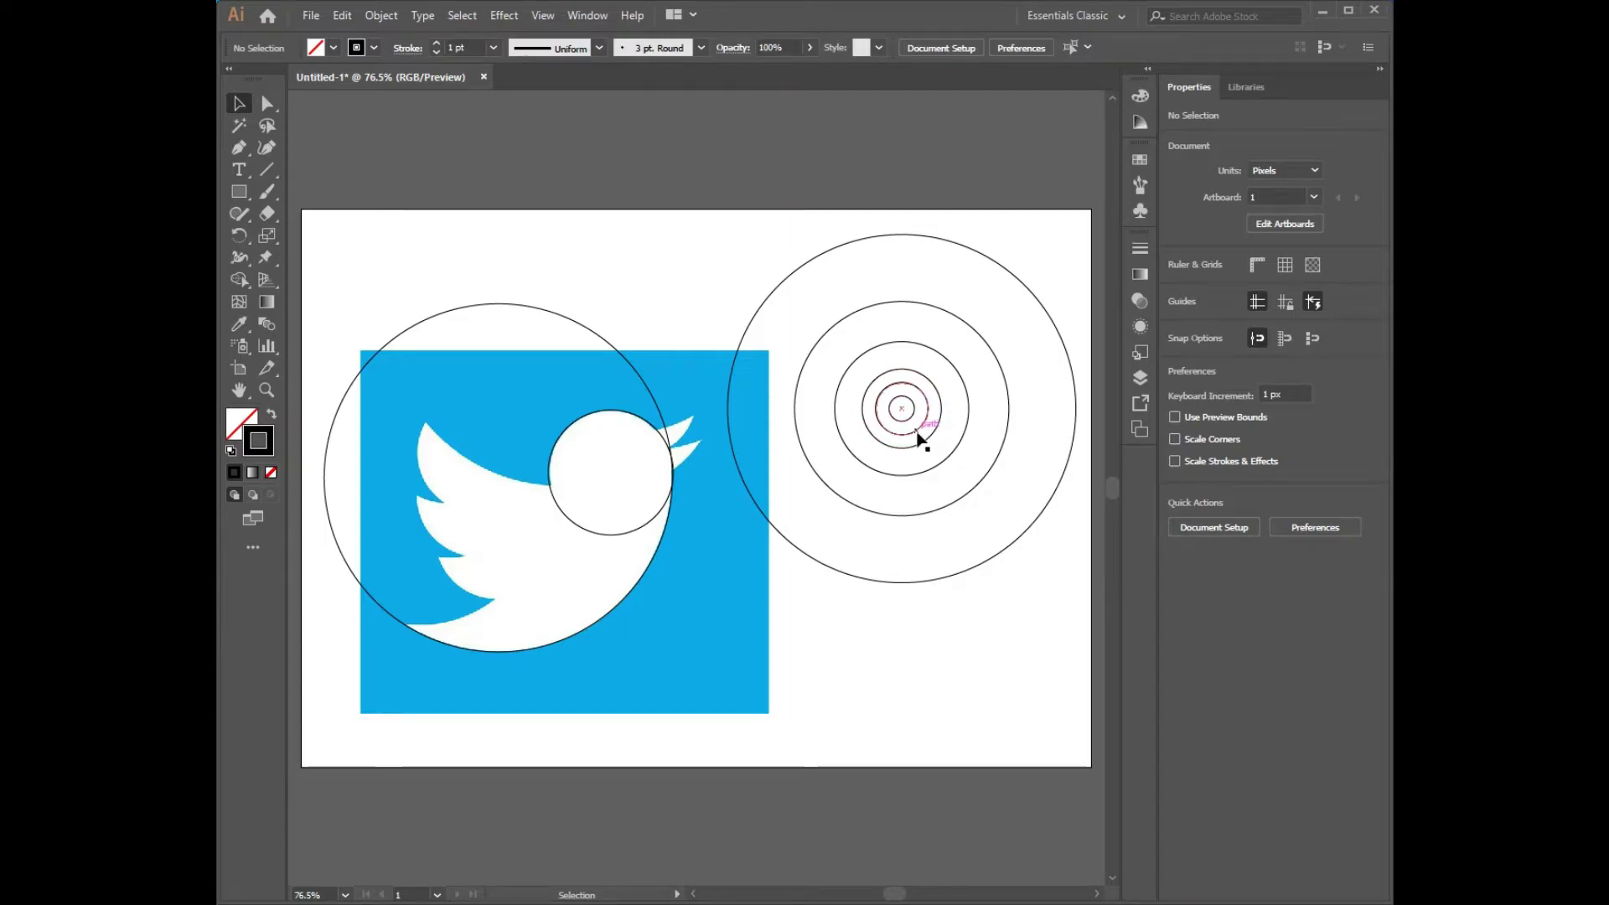
# Copy a mid-sized concentric circle onto the top of the bird's head.
pyautogui.moveTo(925, 476); pyautogui.dragTo(650, 369)
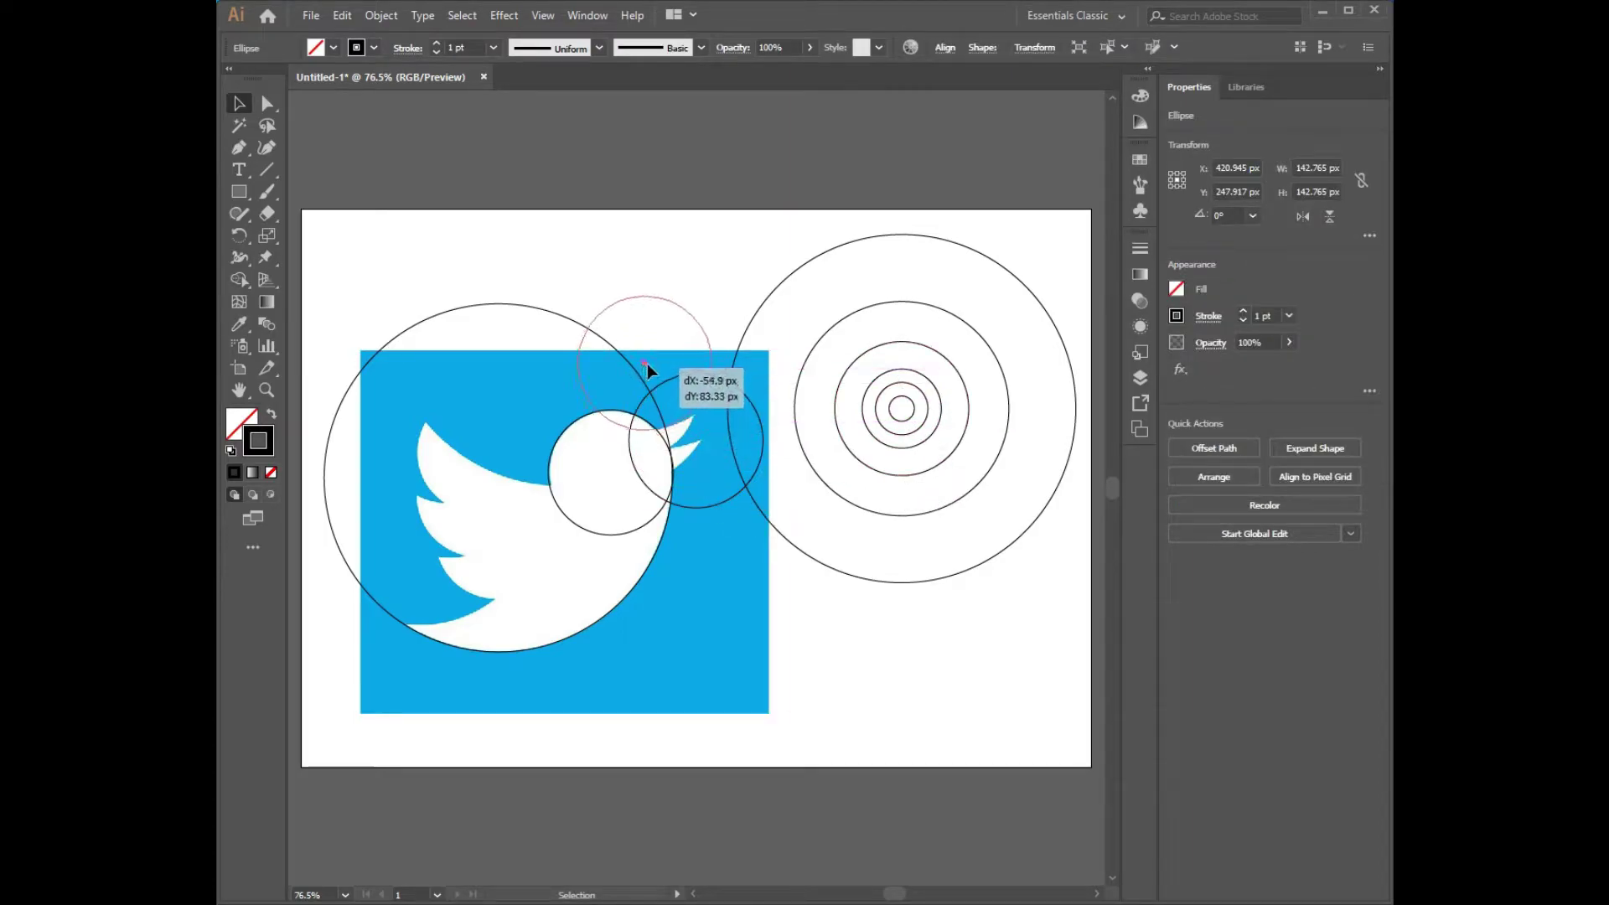
pyautogui.click(702, 593)
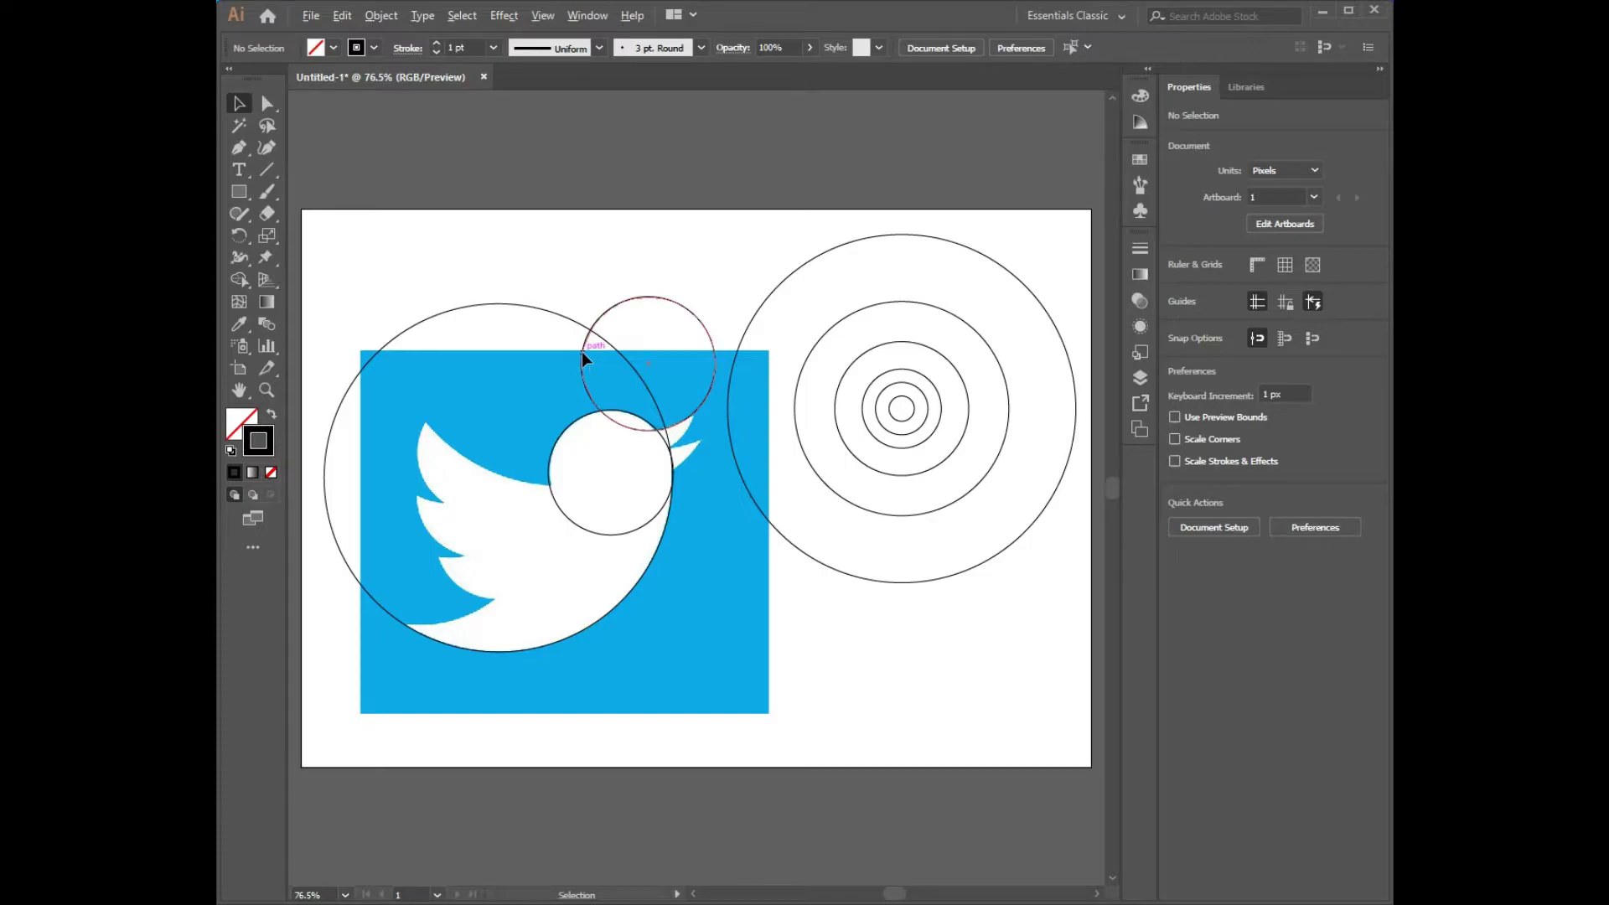
pyautogui.moveTo(582, 351)
pyautogui.mouseDown()
pyautogui.moveTo(641, 387)
pyautogui.moveTo(631, 395)
pyautogui.mouseUp()
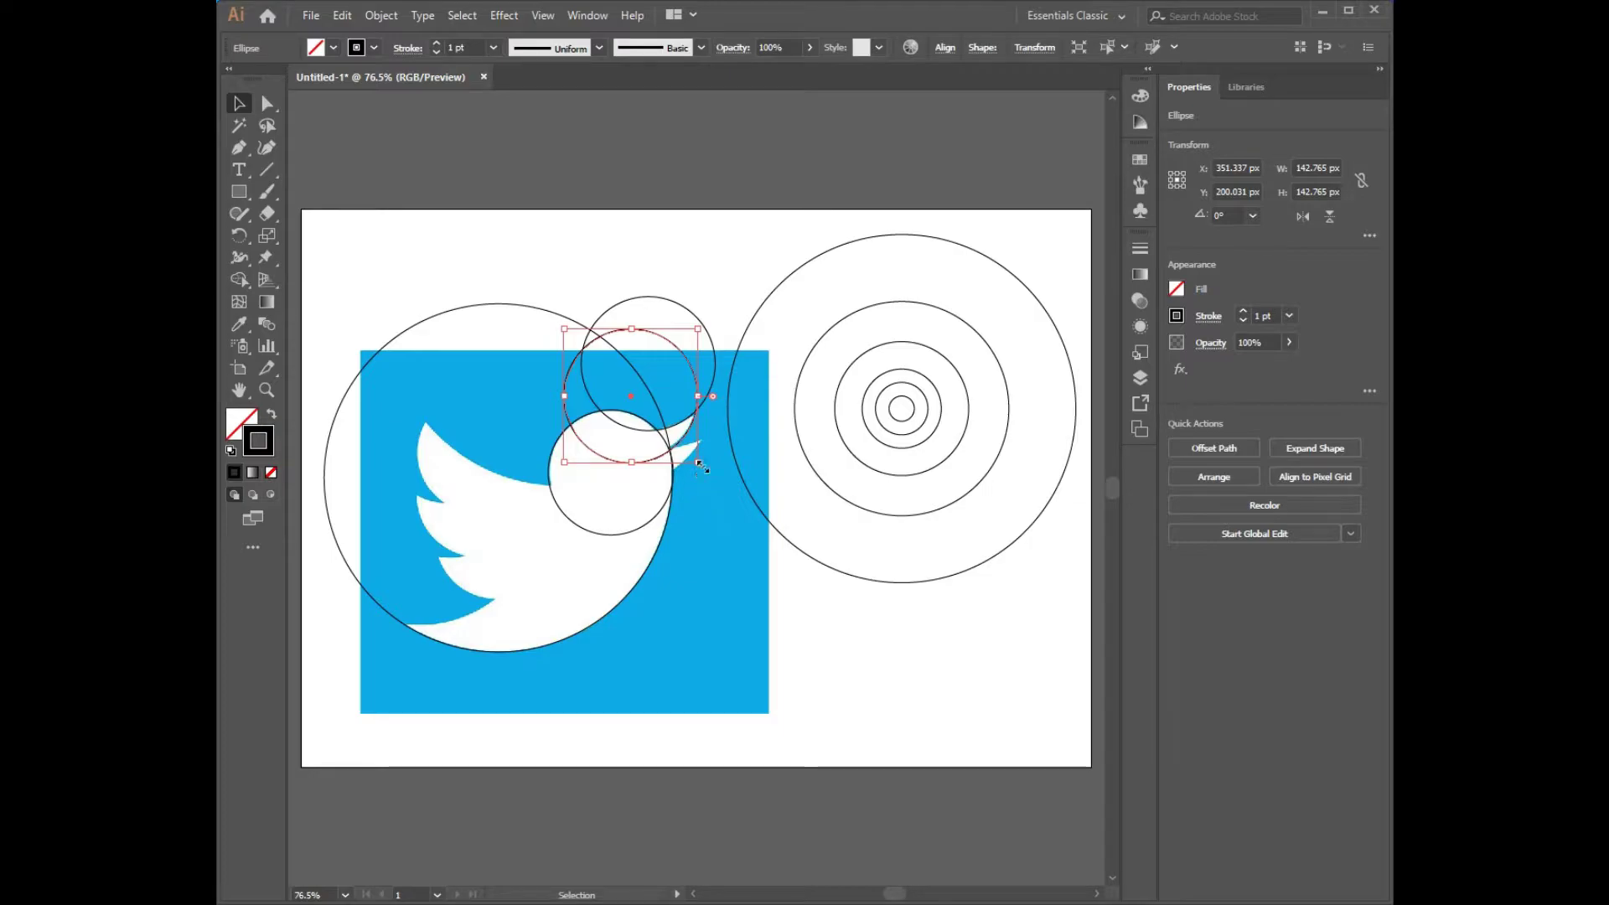
pyautogui.moveTo(699, 462); pyautogui.dragTo(697, 460)
pyautogui.click(307, 425)
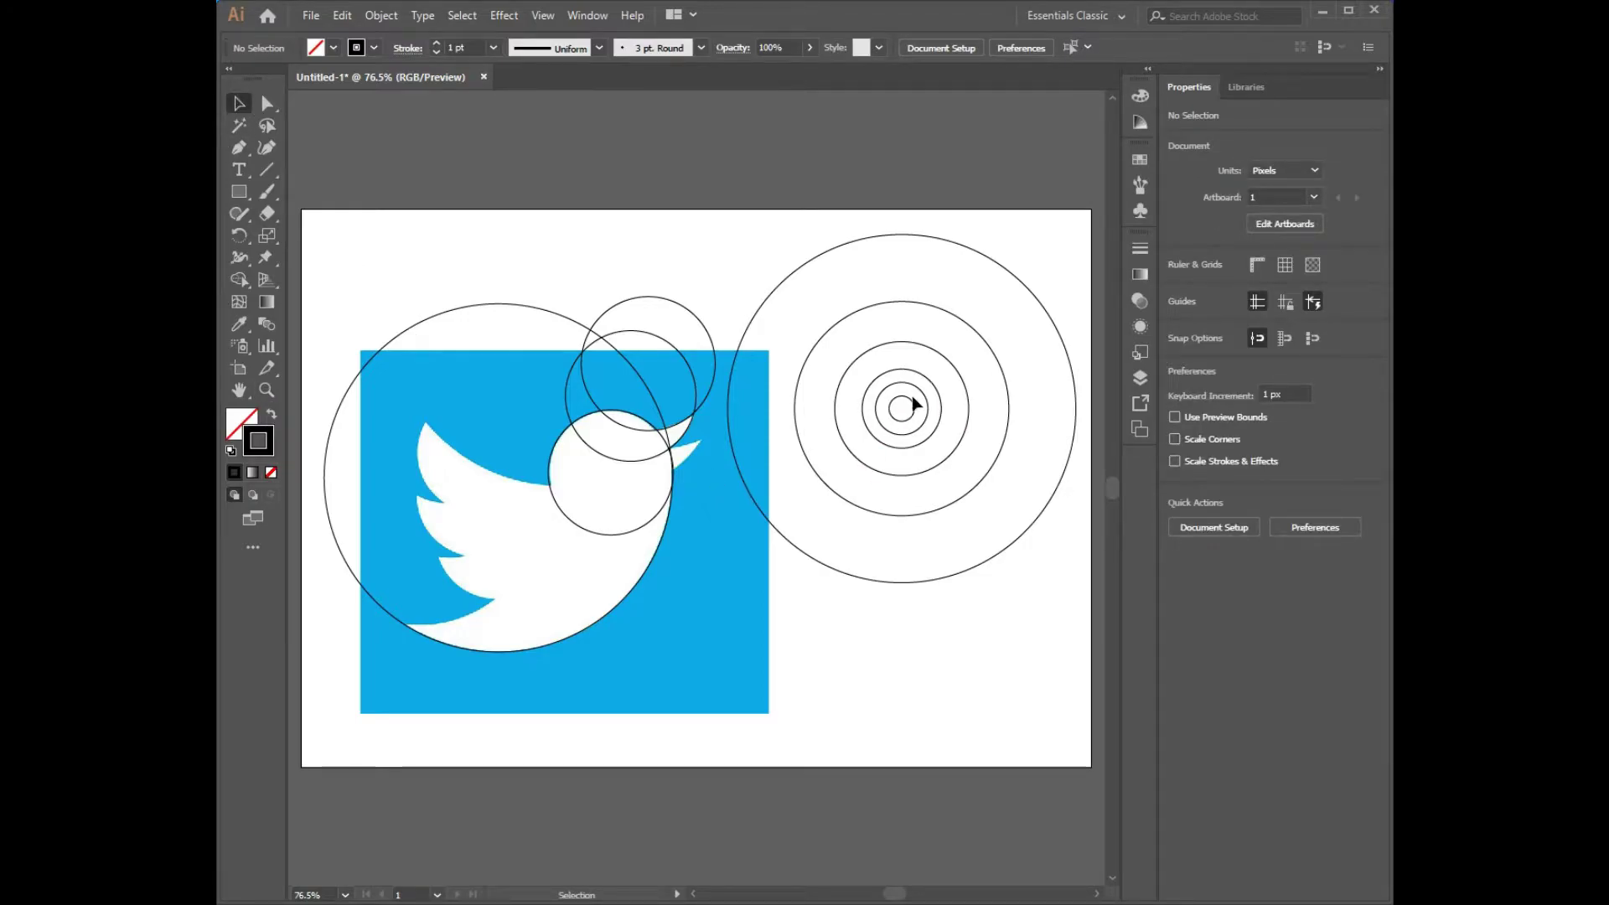
pyautogui.click(923, 372)
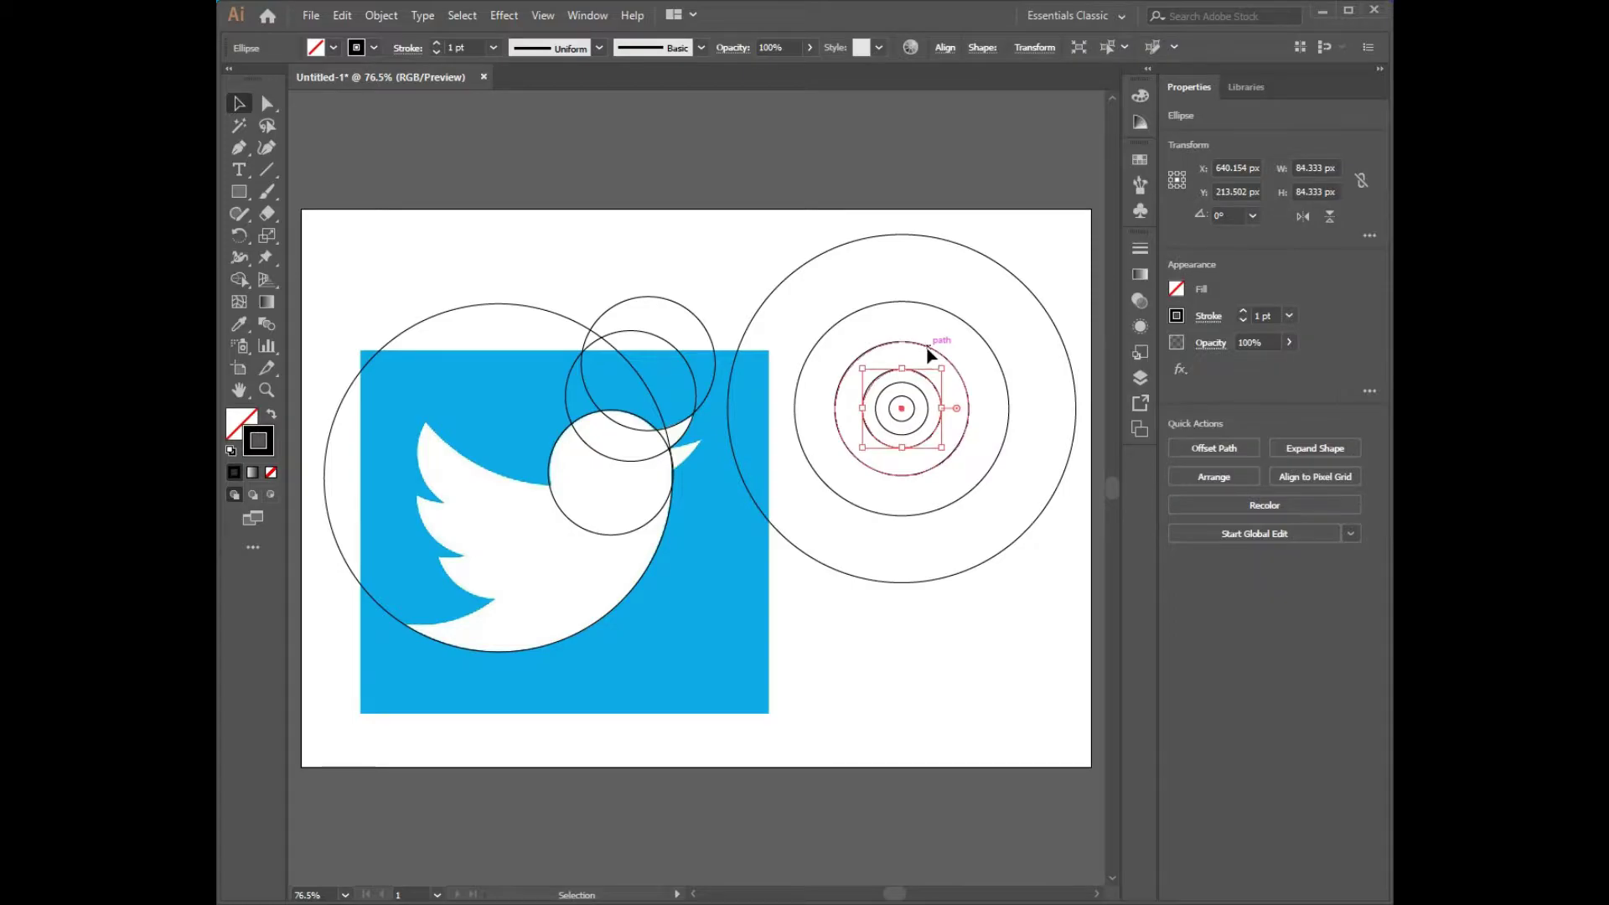
pyautogui.click(854, 743)
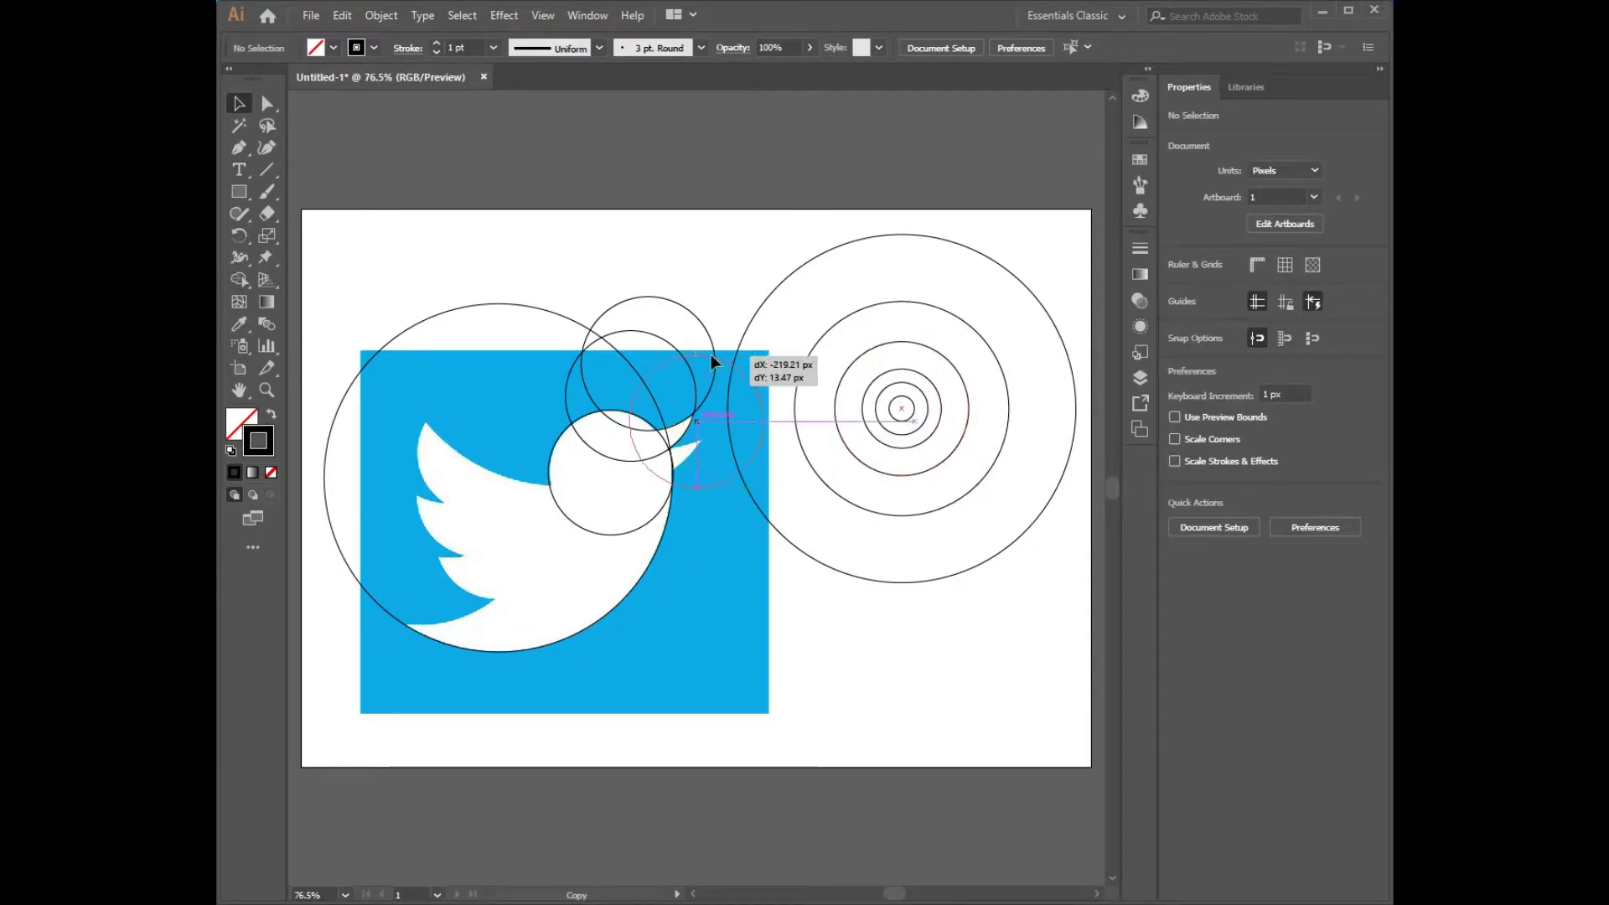
# Add another circle copy near the beak and nudge it to meet the beak edge.
pyautogui.moveTo(710, 354)
pyautogui.mouseDown()
pyautogui.moveTo(696, 424)
pyautogui.moveTo(667, 386)
pyautogui.mouseUp()
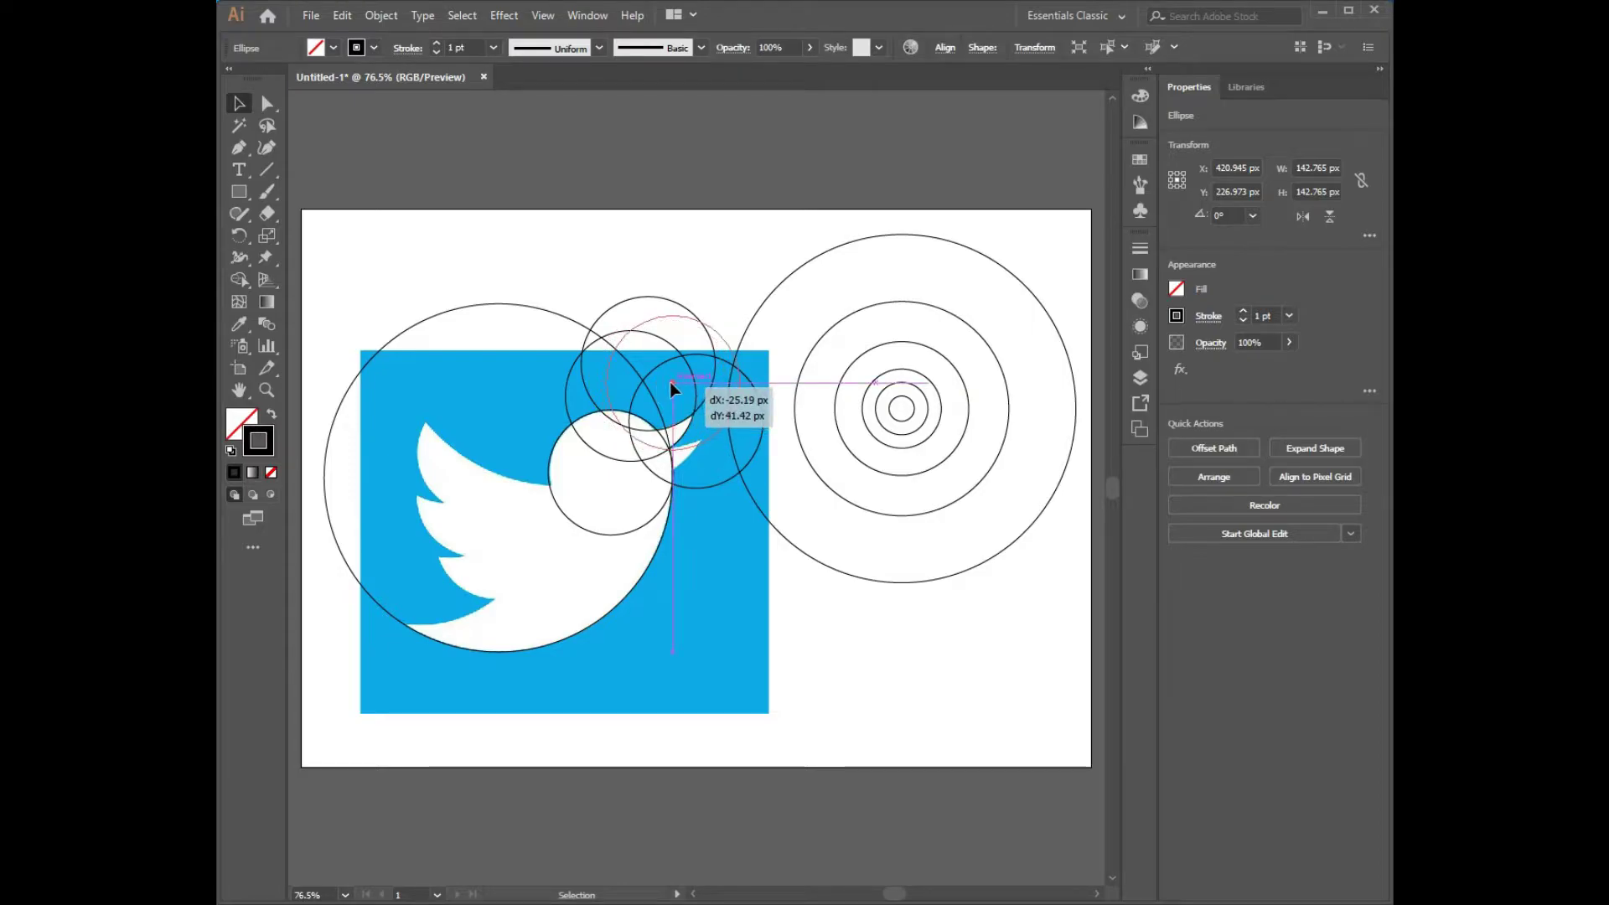
pyautogui.moveTo(667, 385); pyautogui.dragTo(667, 375)
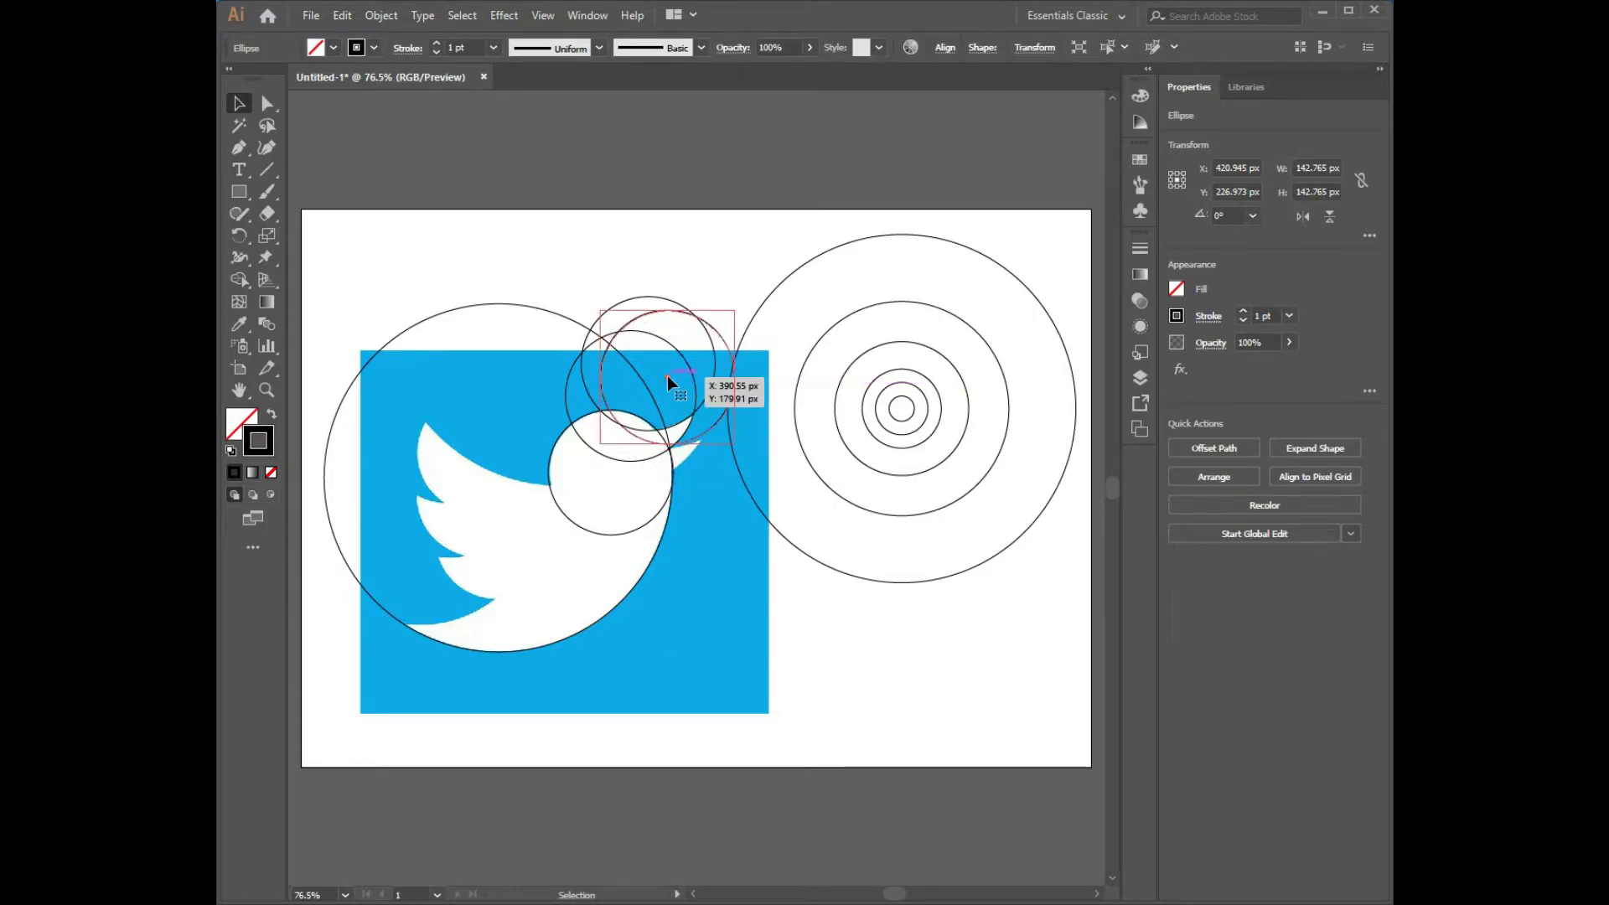
pyautogui.click(687, 555)
pyautogui.click(266, 389)
pyautogui.moveTo(722, 451); pyautogui.dragTo(804, 452)
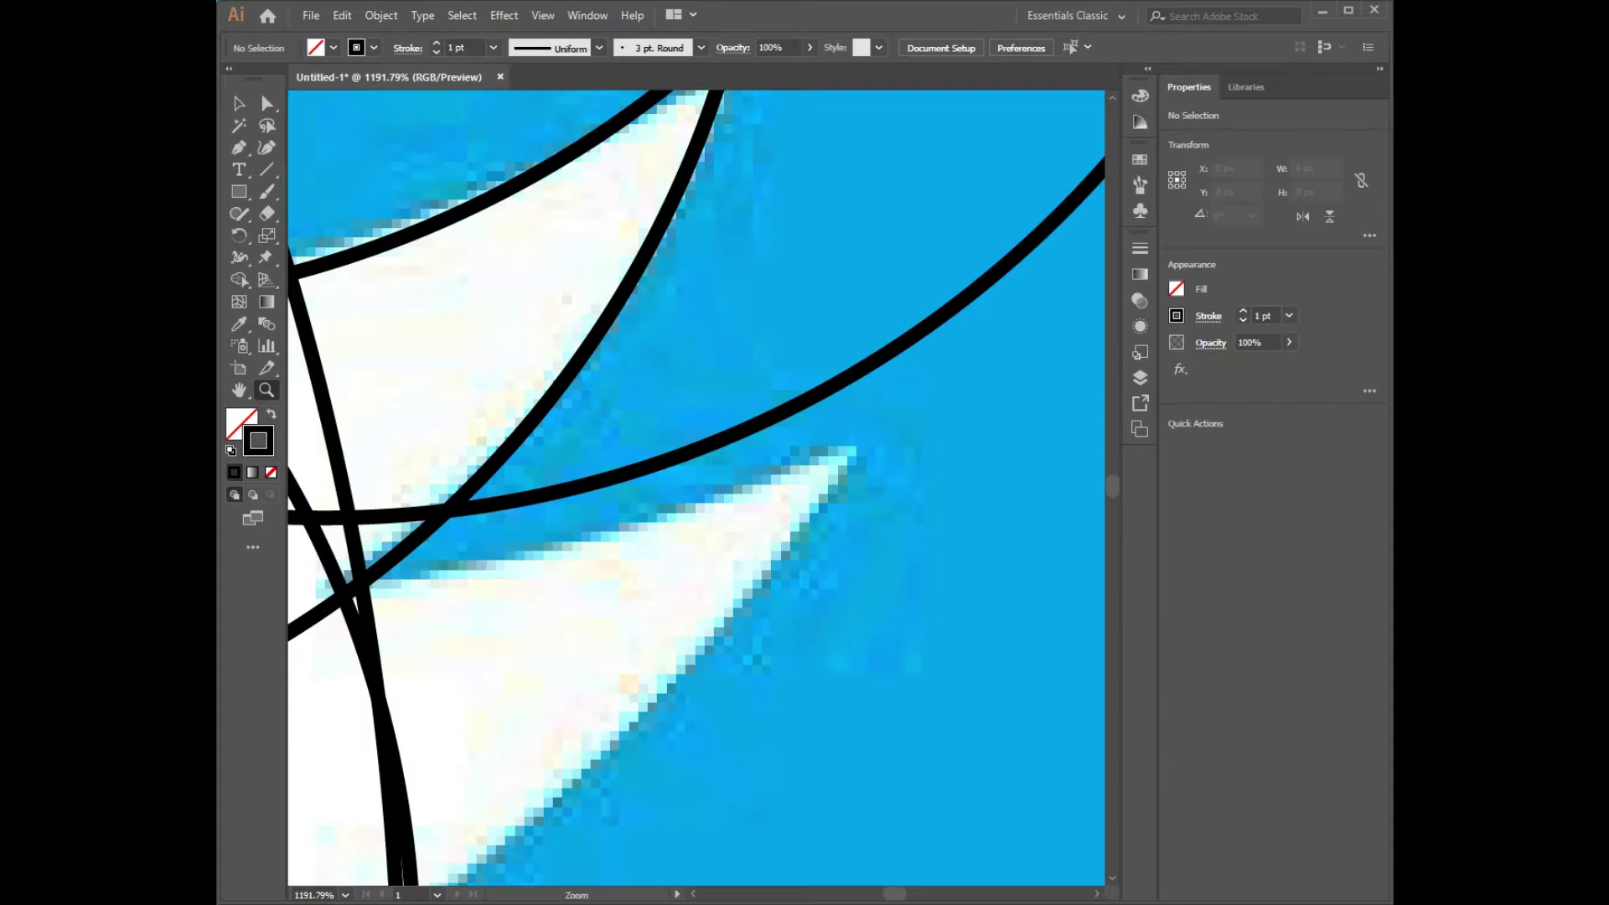
pyautogui.press('v')
pyautogui.moveTo(670, 475); pyautogui.dragTo(643, 532)
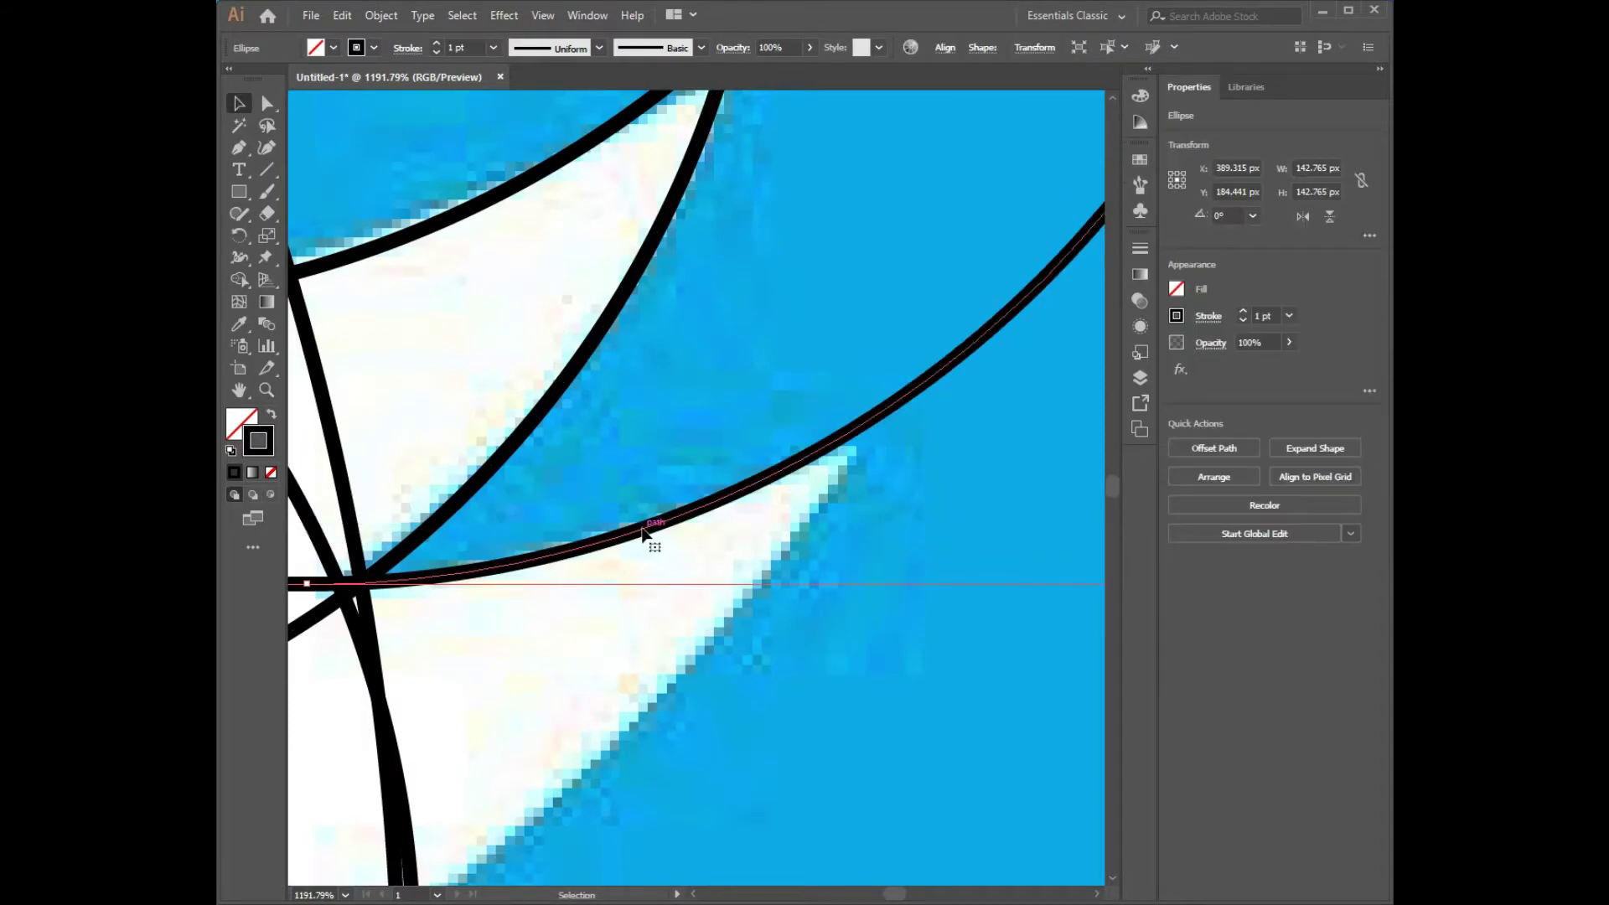
pyautogui.click(345, 894)
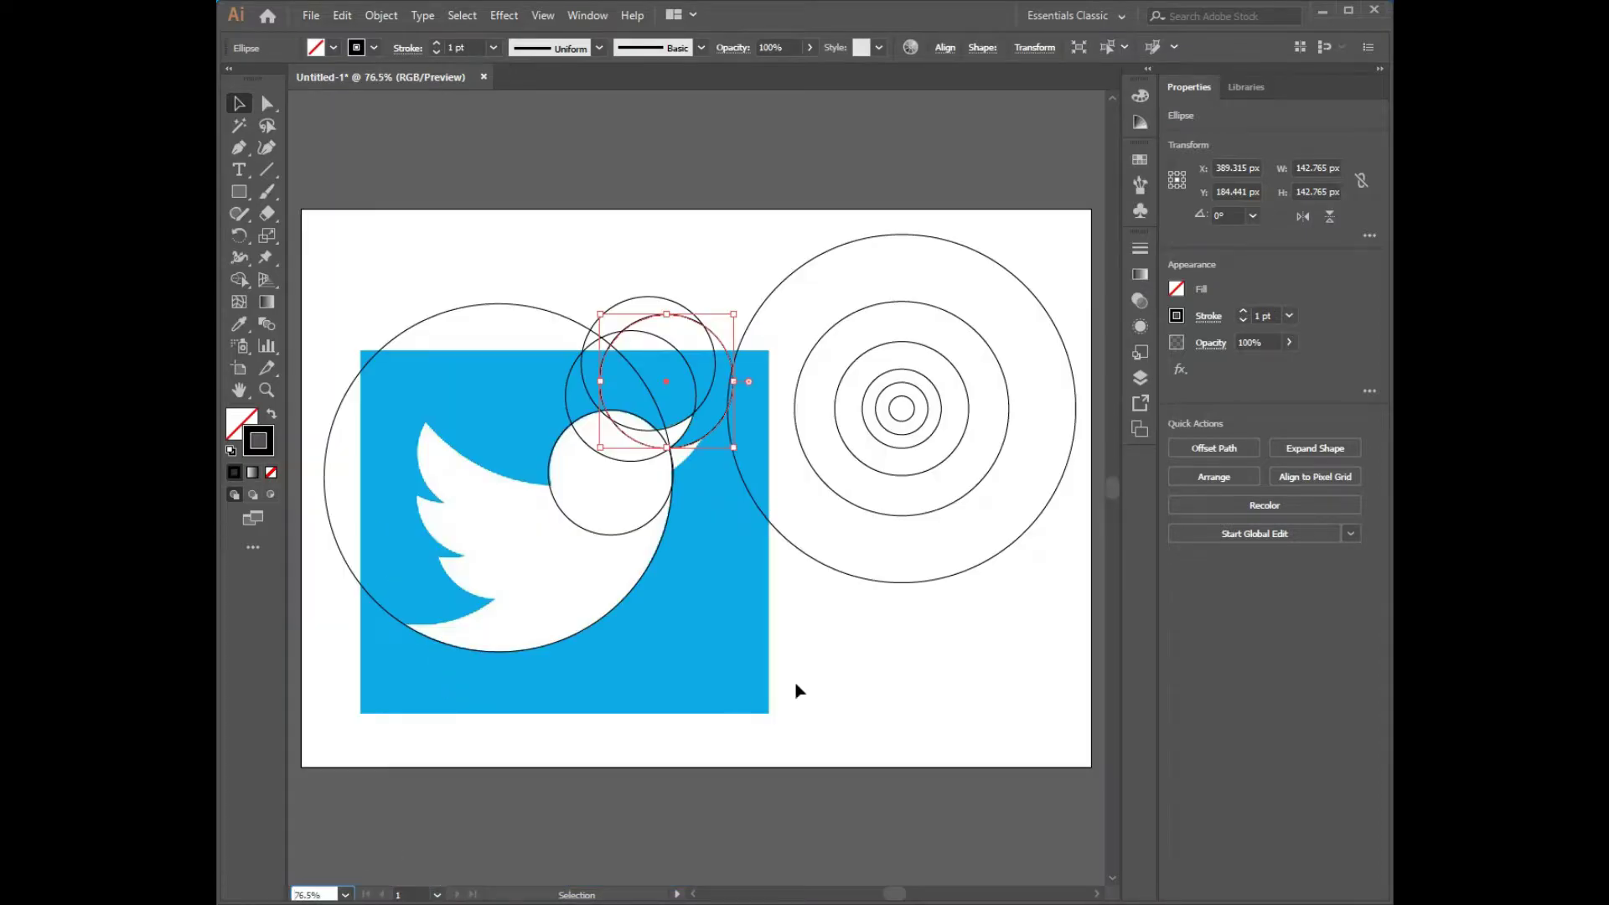
pyautogui.click(838, 685)
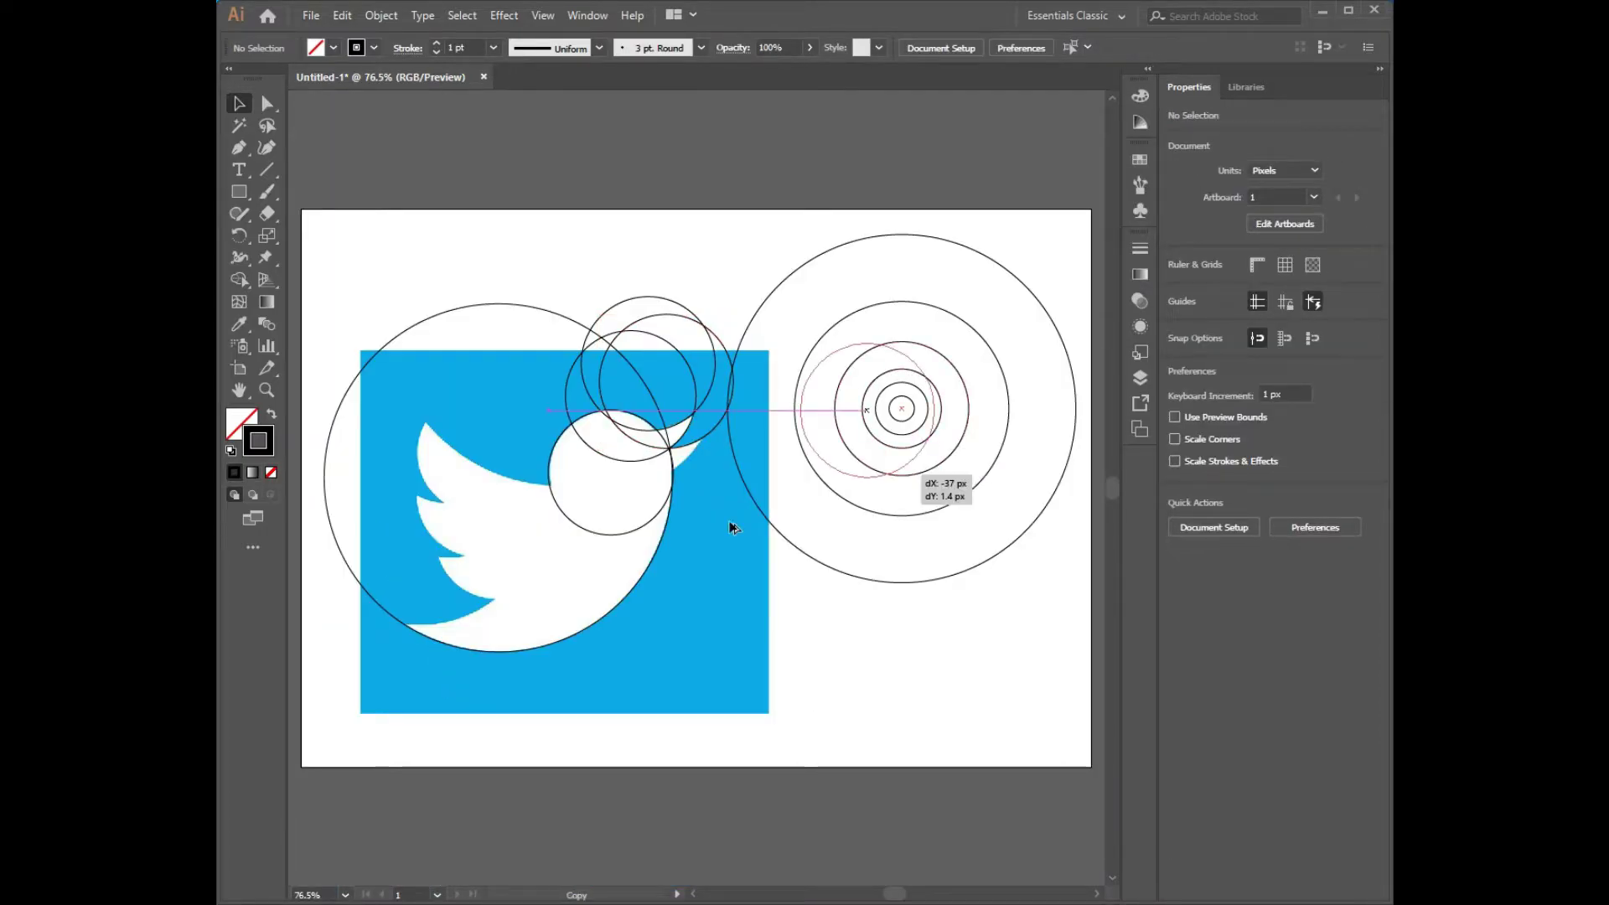
# Place one more circle copy on the head, aligning its arc with the beak edge.
pyautogui.moveTo(919, 471)
pyautogui.mouseDown()
pyautogui.moveTo(650, 474)
pyautogui.moveTo(641, 442)
pyautogui.moveTo(723, 492)
pyautogui.mouseUp()
pyautogui.click(266, 390)
pyautogui.click(239, 104)
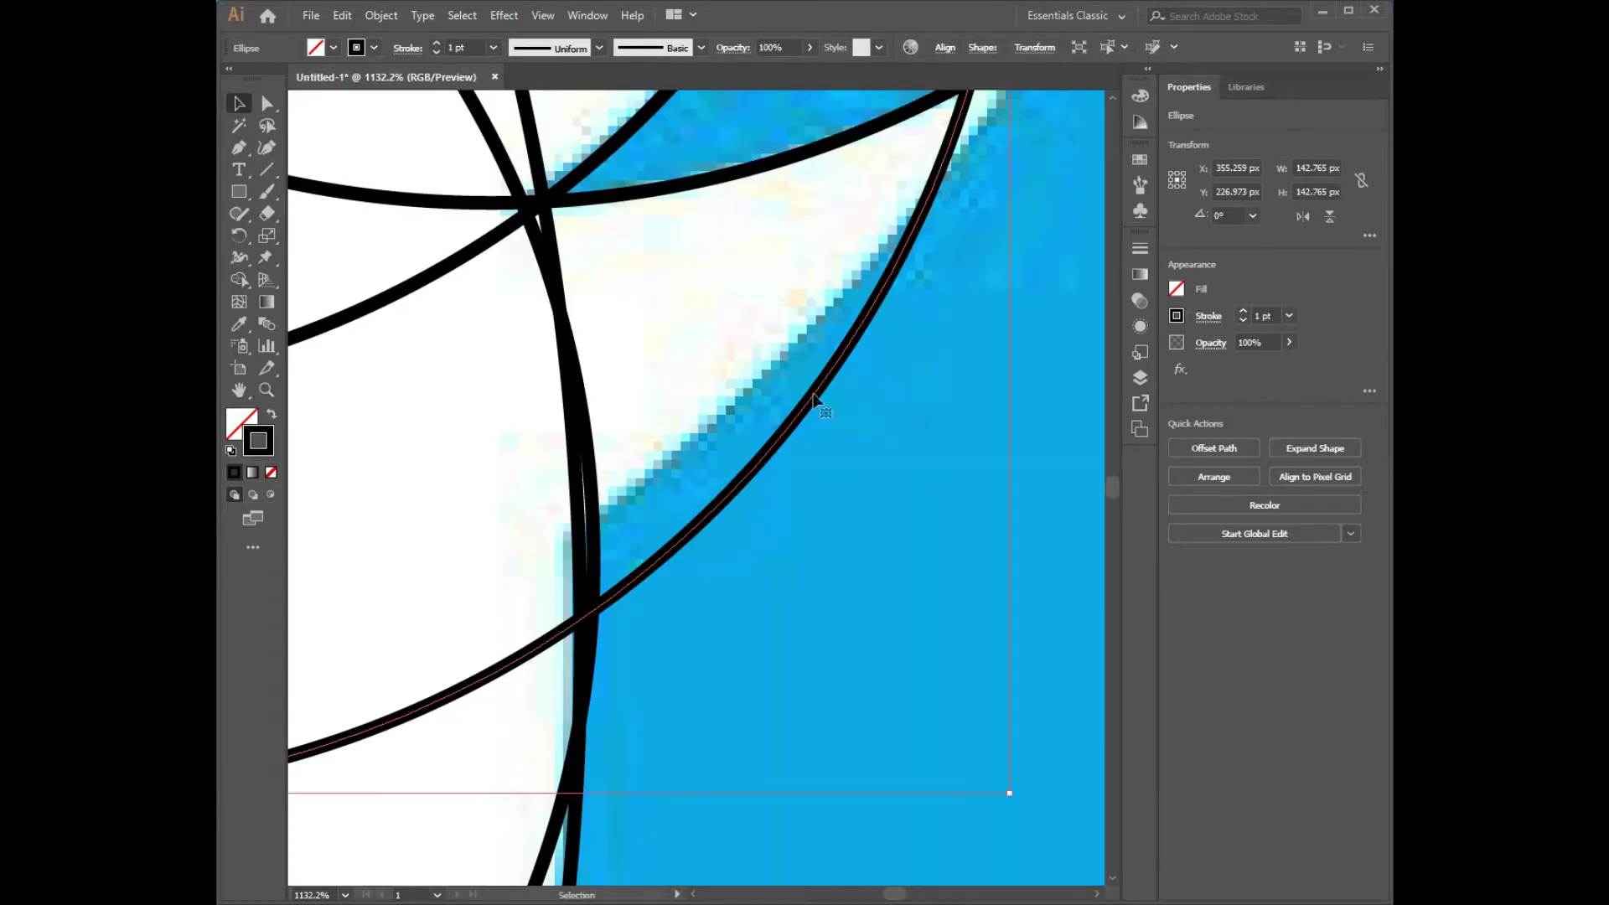
pyautogui.moveTo(838, 356)
pyautogui.mouseDown()
pyautogui.moveTo(886, 258)
pyautogui.moveTo(916, 270)
pyautogui.moveTo(874, 408)
pyautogui.mouseUp()
pyautogui.moveTo(769, 379); pyautogui.dragTo(783, 356)
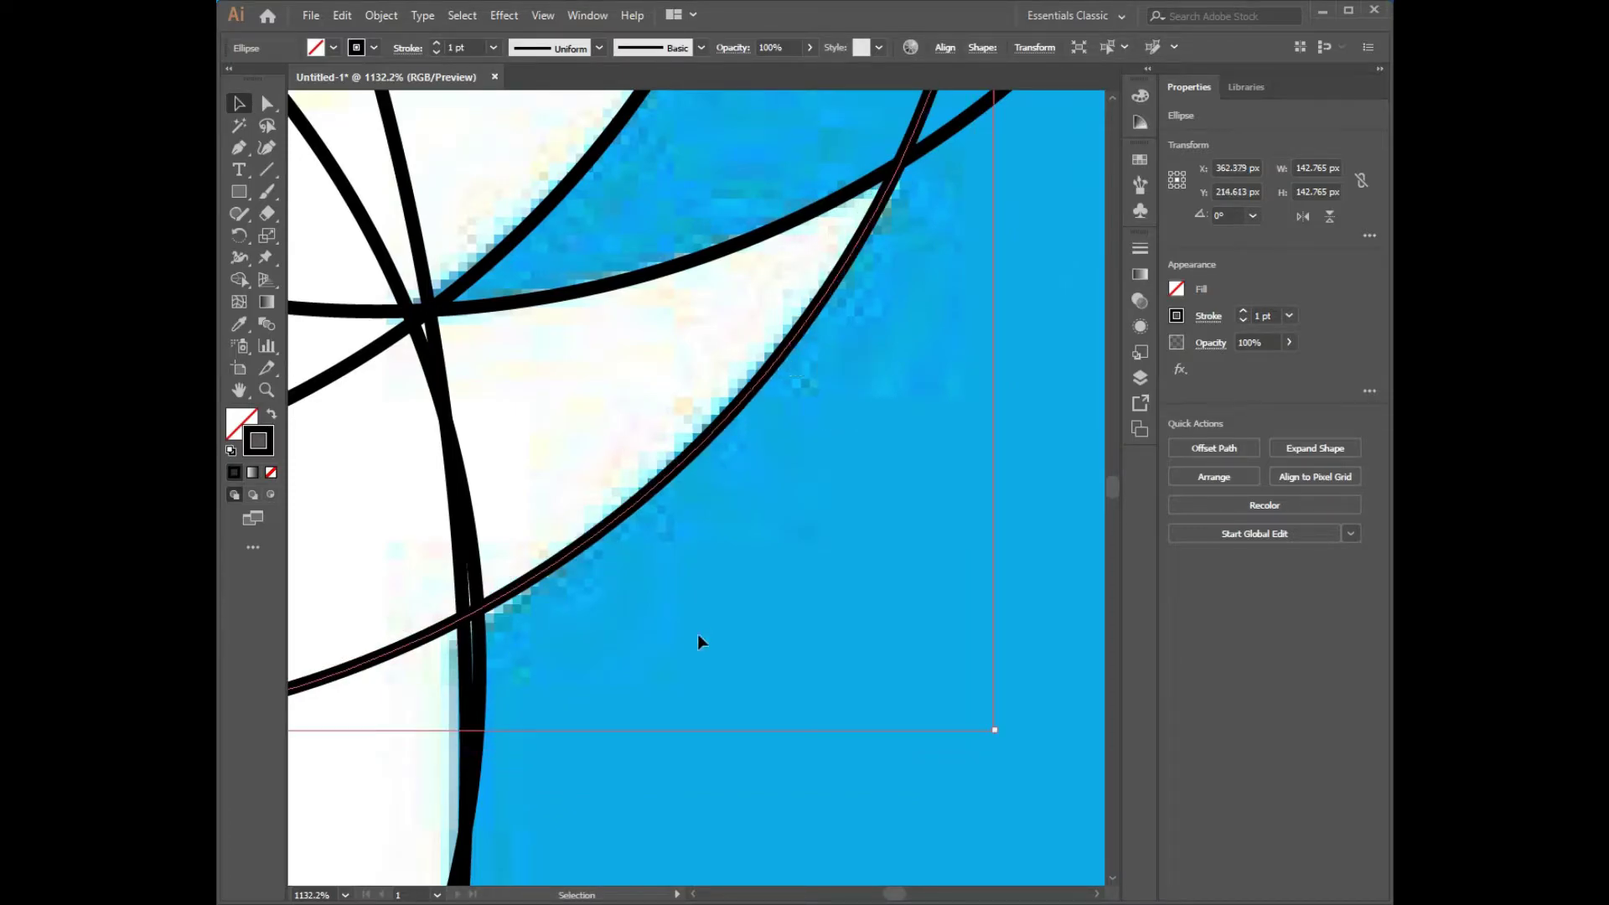
pyautogui.hotkey('ctrl', '0')
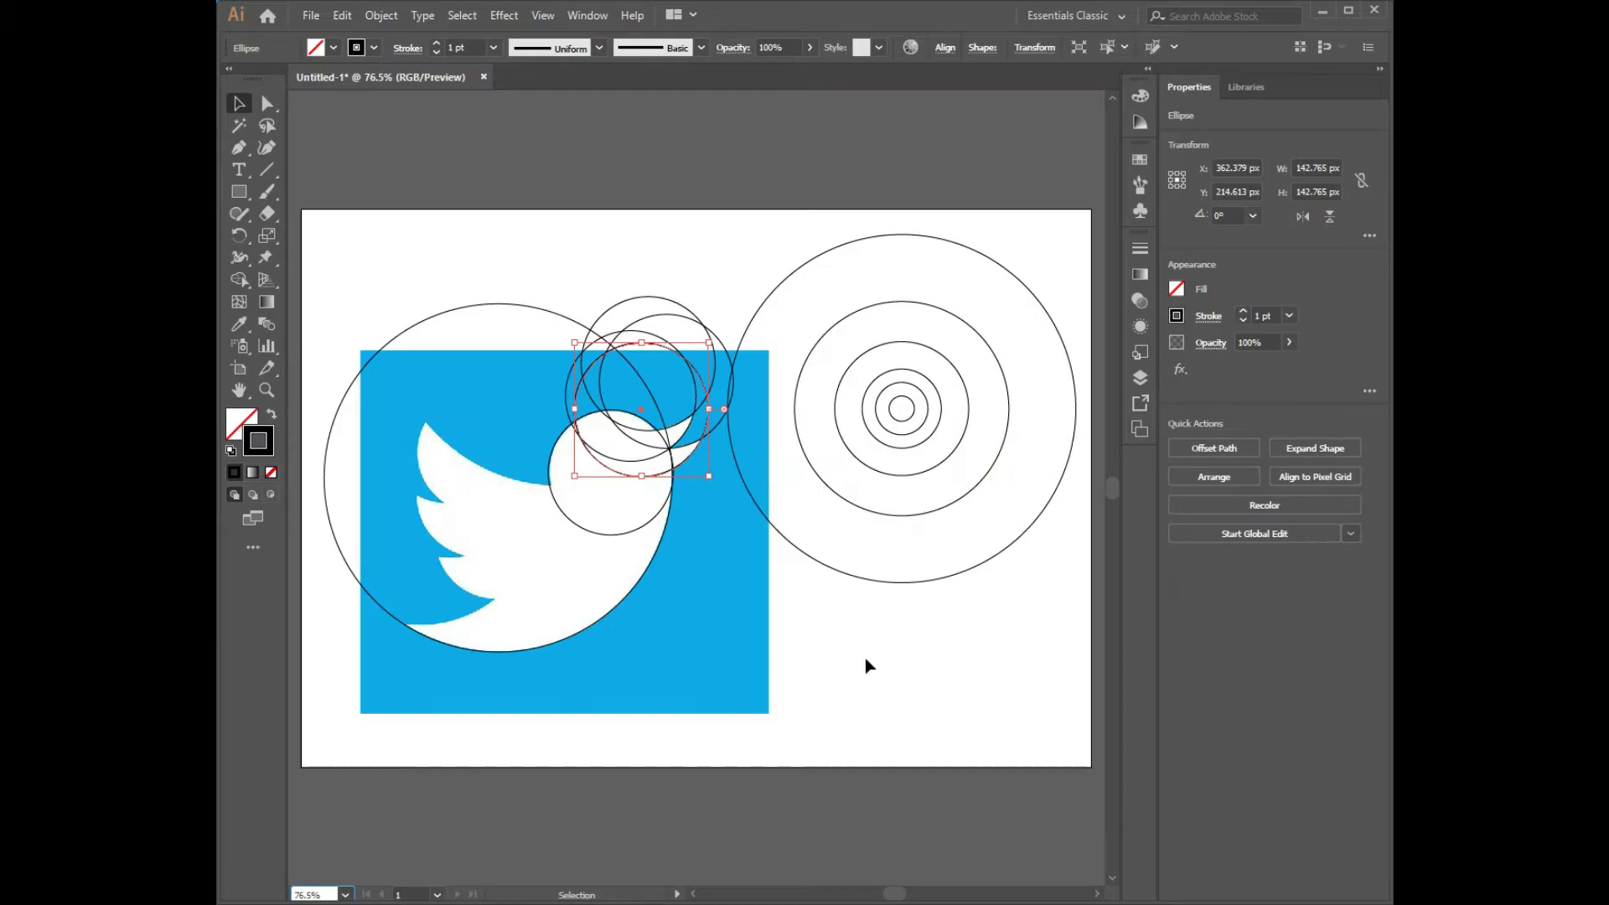
pyautogui.click(864, 657)
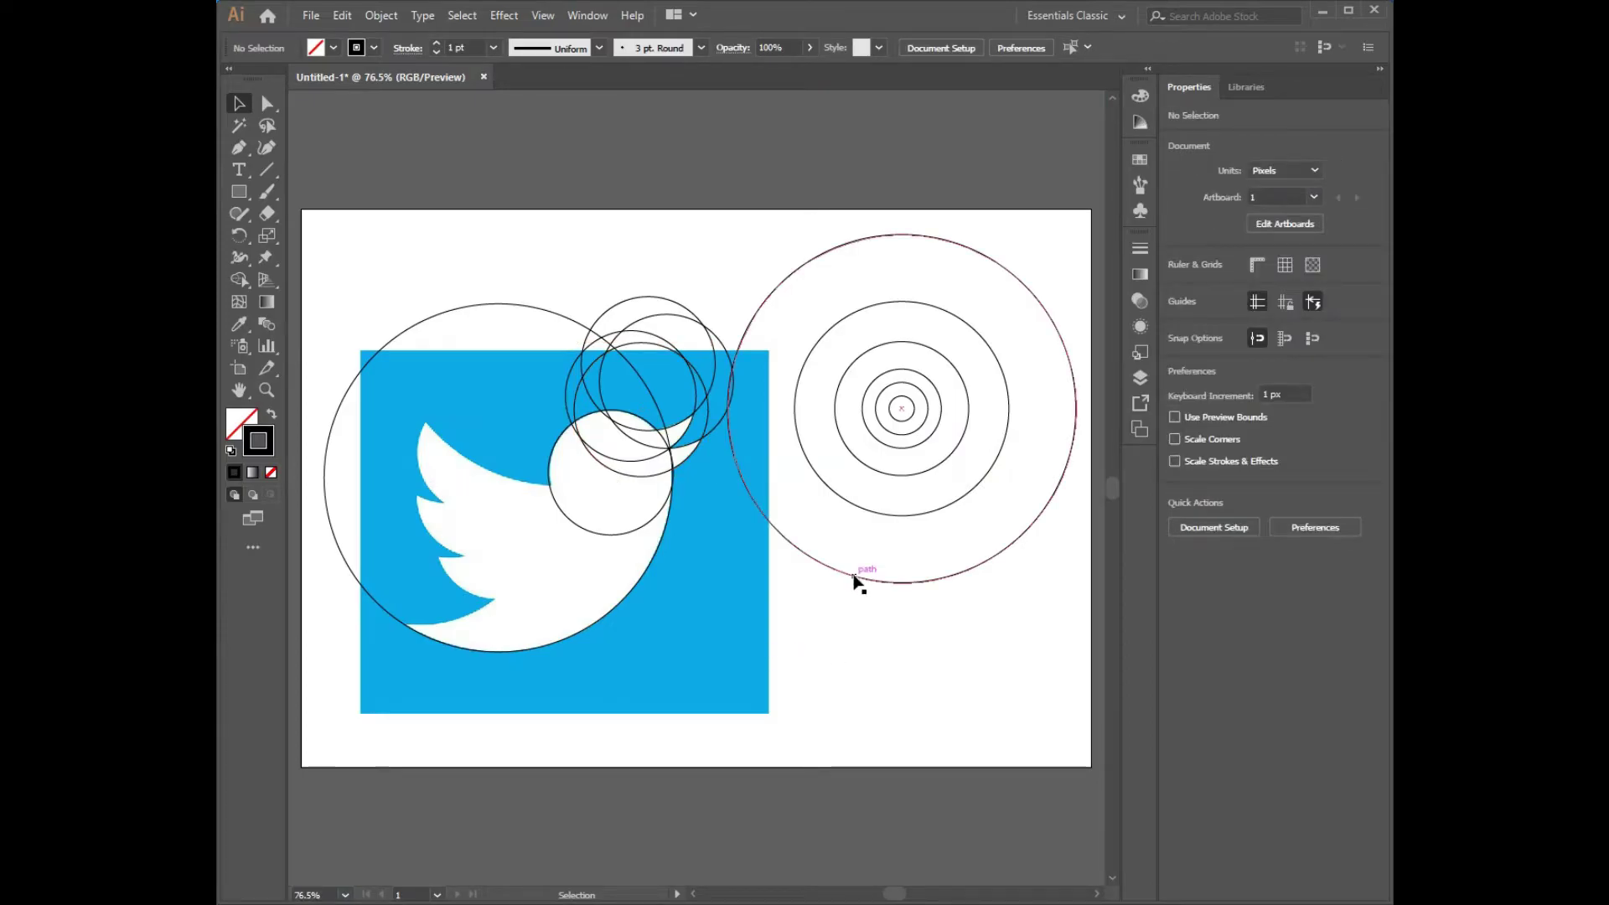
# Copy the outer circle above the bird and nudge it until its lower arc meets the wing top.
pyautogui.moveTo(855, 580); pyautogui.dragTo(556, 657)
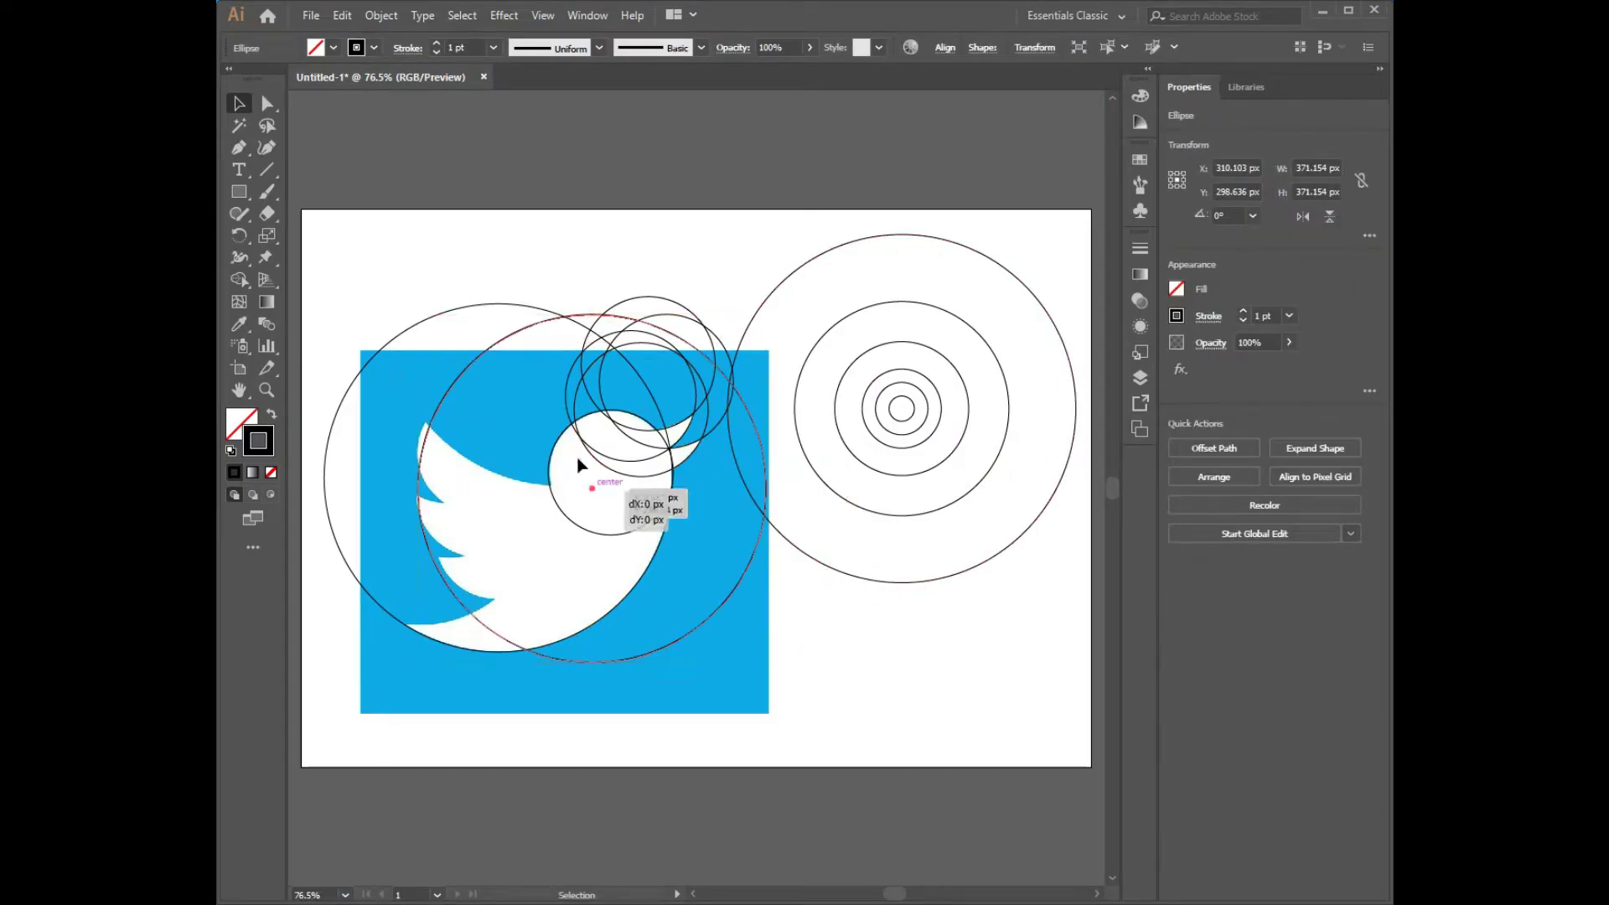
pyautogui.moveTo(593, 484); pyautogui.dragTo(549, 408)
pyautogui.moveTo(559, 240); pyautogui.dragTo(565, 136)
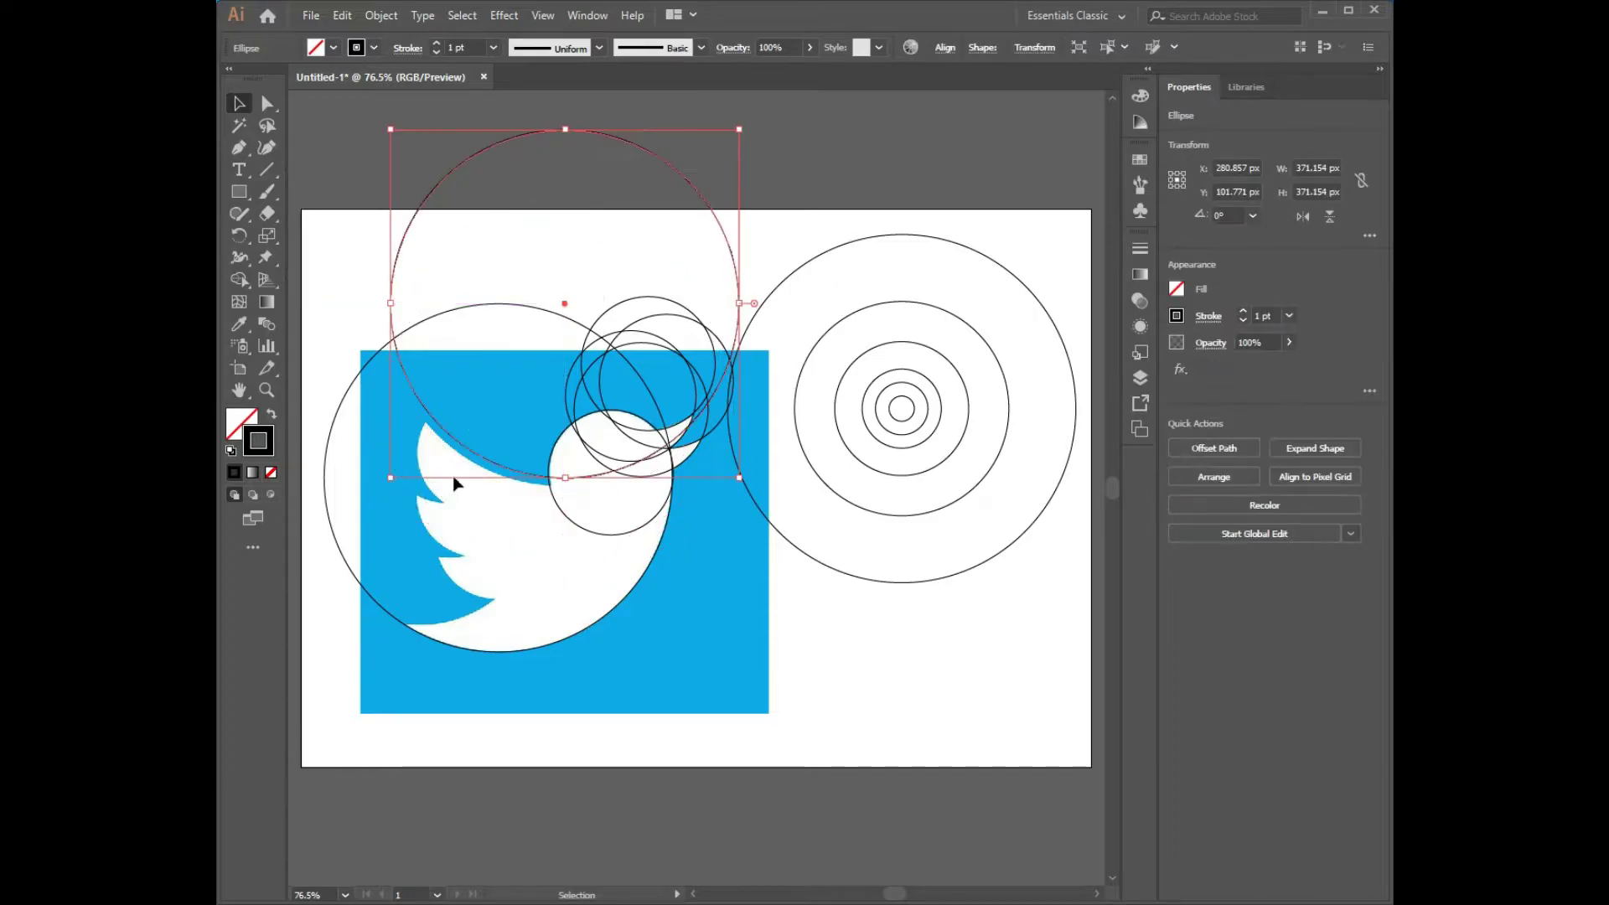
pyautogui.moveTo(477, 463); pyautogui.dragTo(526, 481)
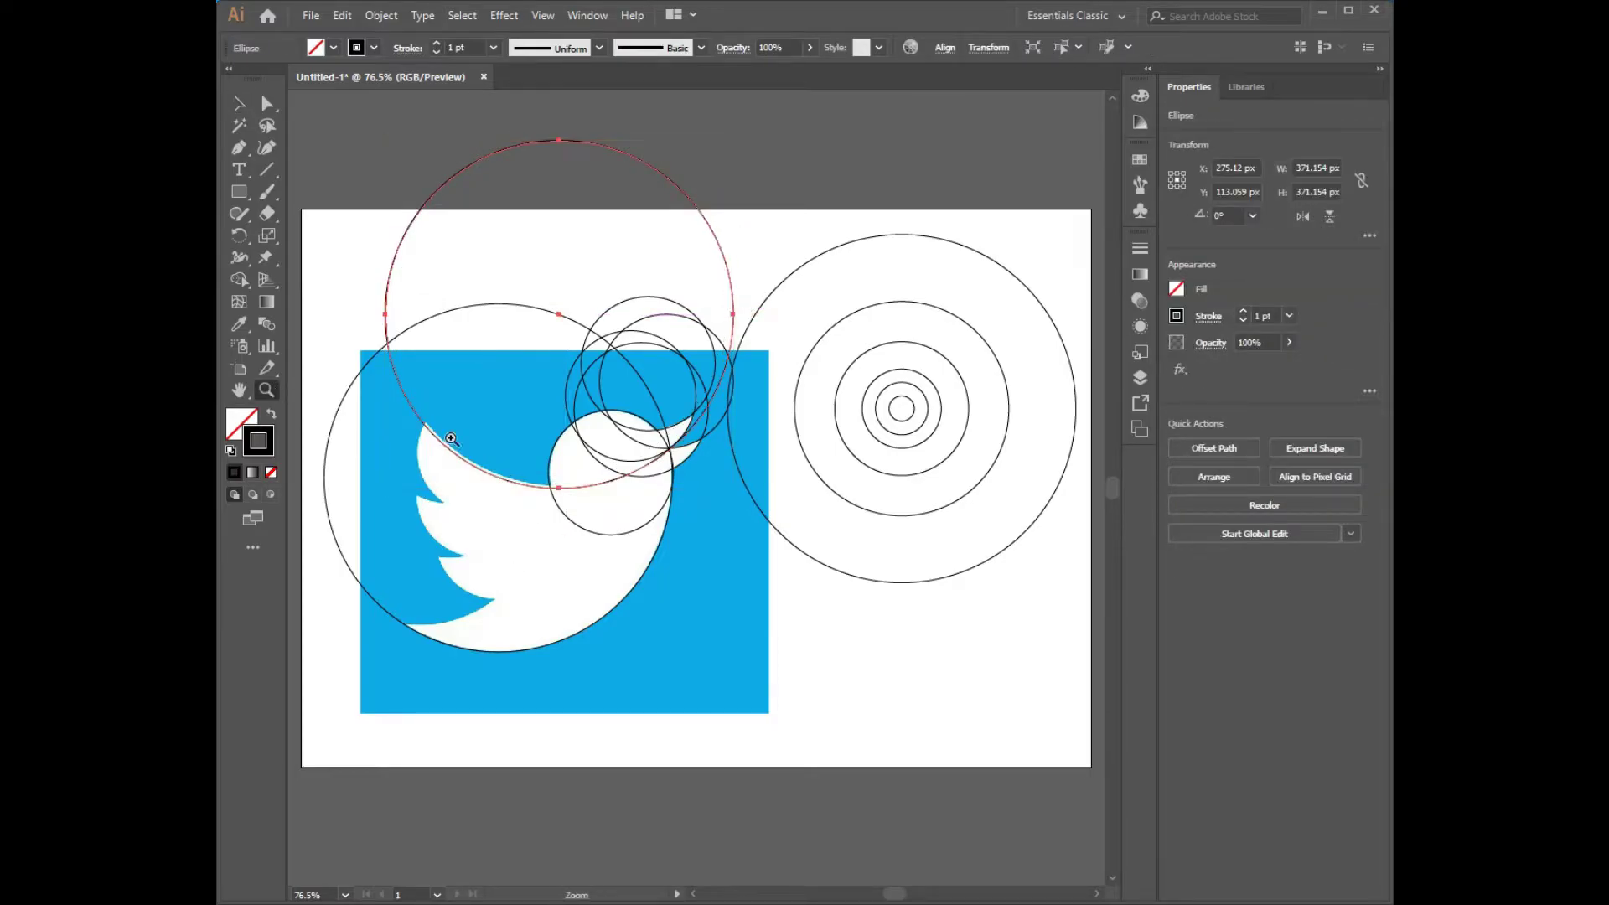
pyautogui.moveTo(452, 440); pyautogui.dragTo(519, 503)
pyautogui.moveTo(553, 437); pyautogui.dragTo(567, 421)
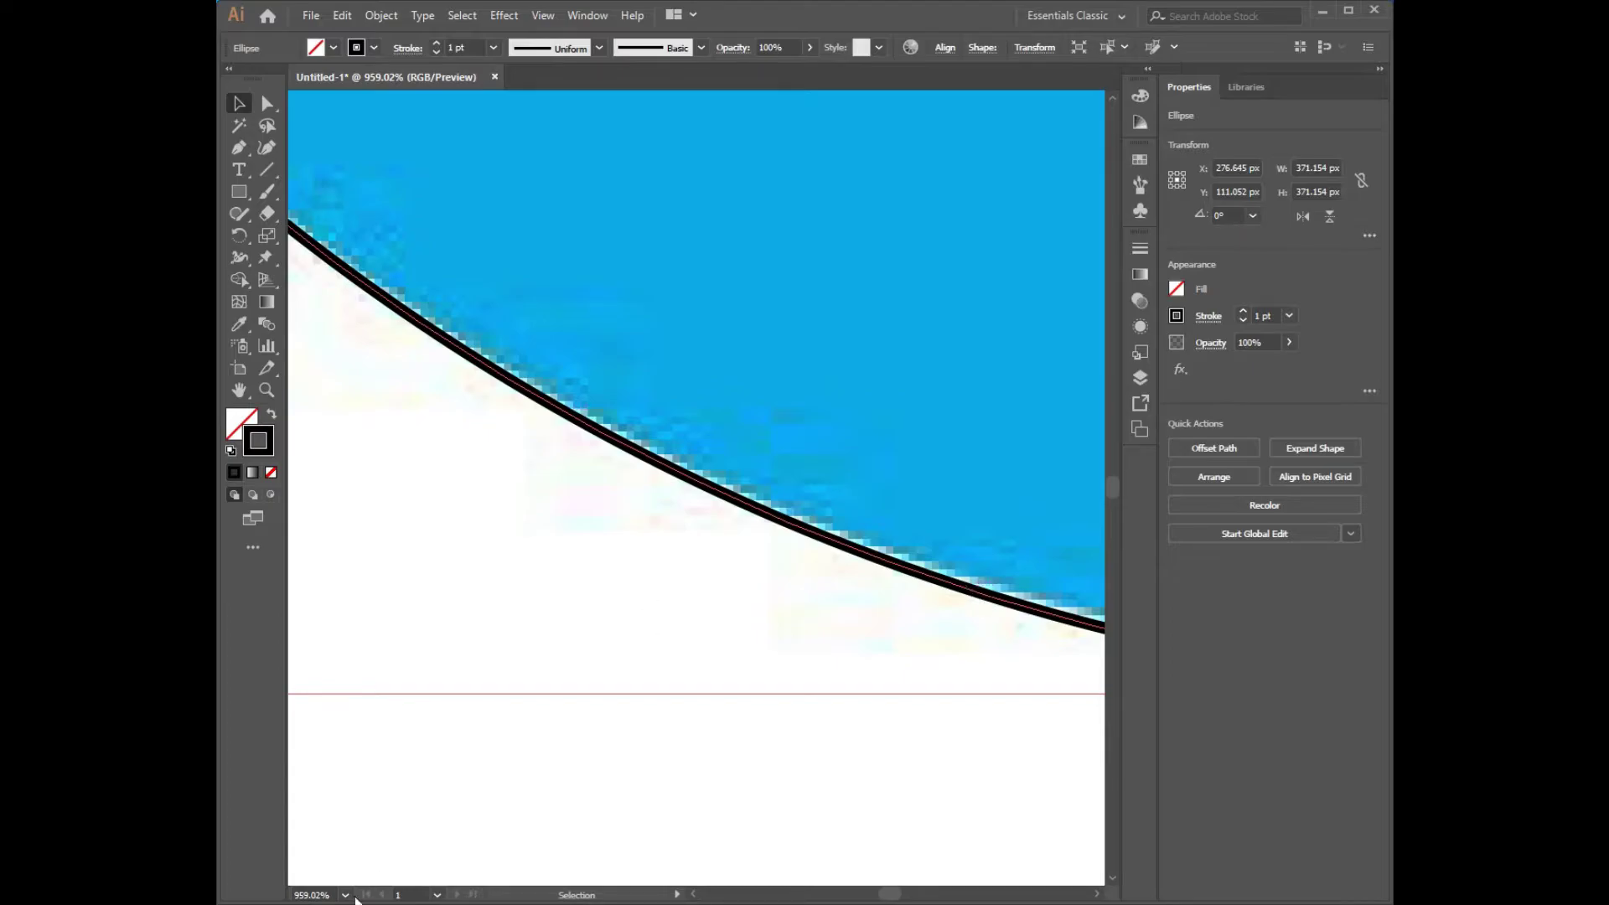
pyautogui.click(345, 895)
# Place a circle copy near the tail and align it with the bird's lower back curve.
pyautogui.click(850, 644)
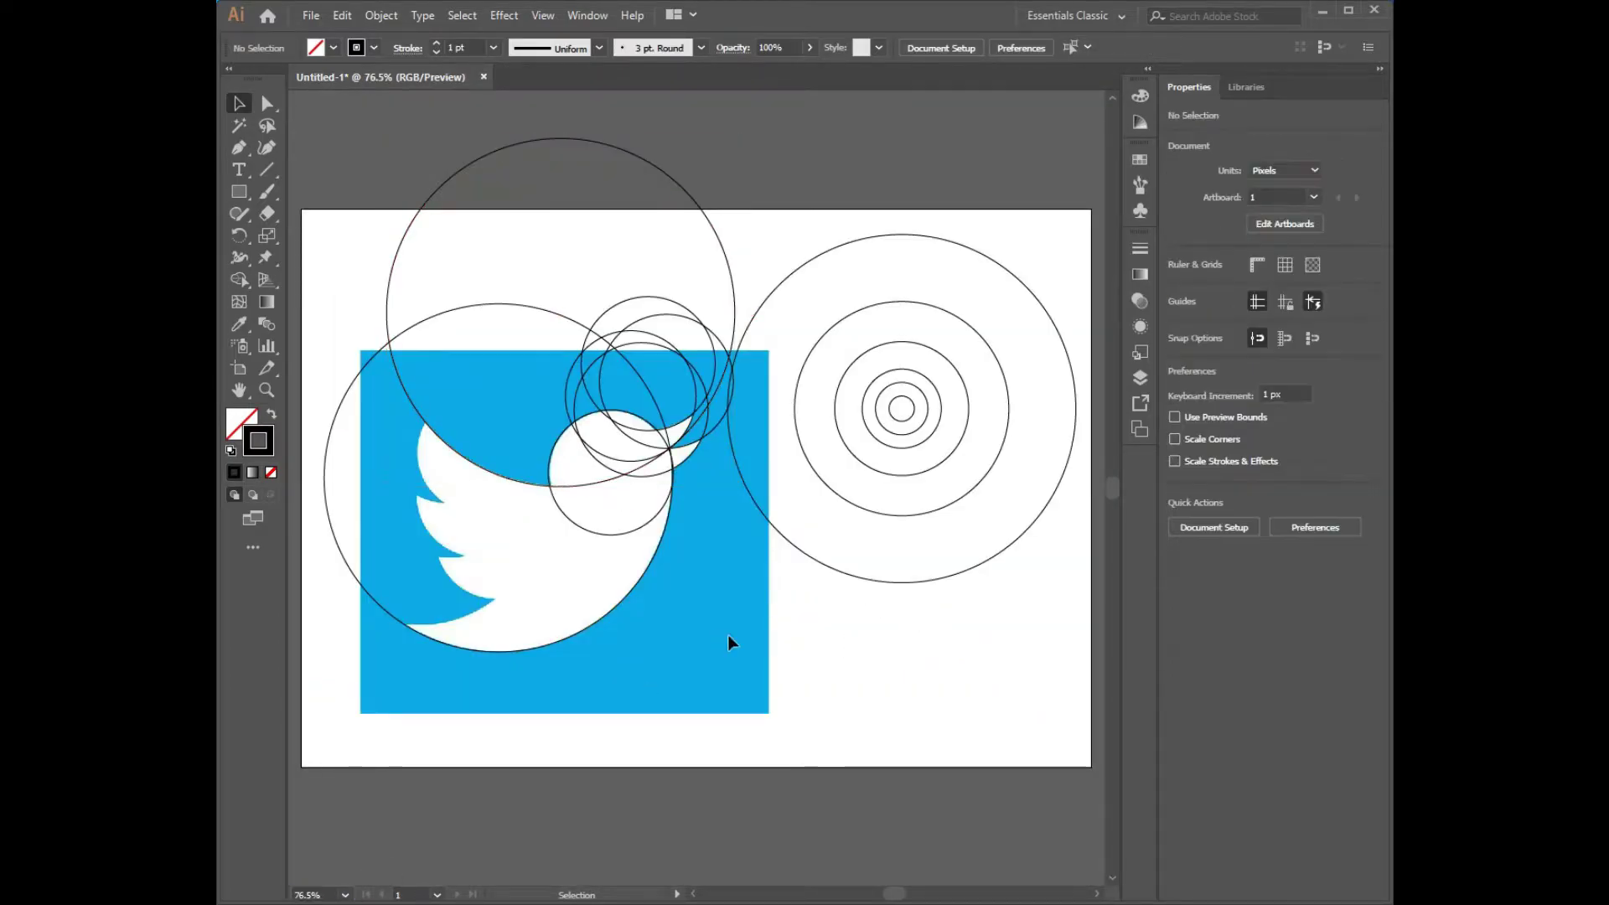
pyautogui.moveTo(860, 512); pyautogui.dragTo(731, 709)
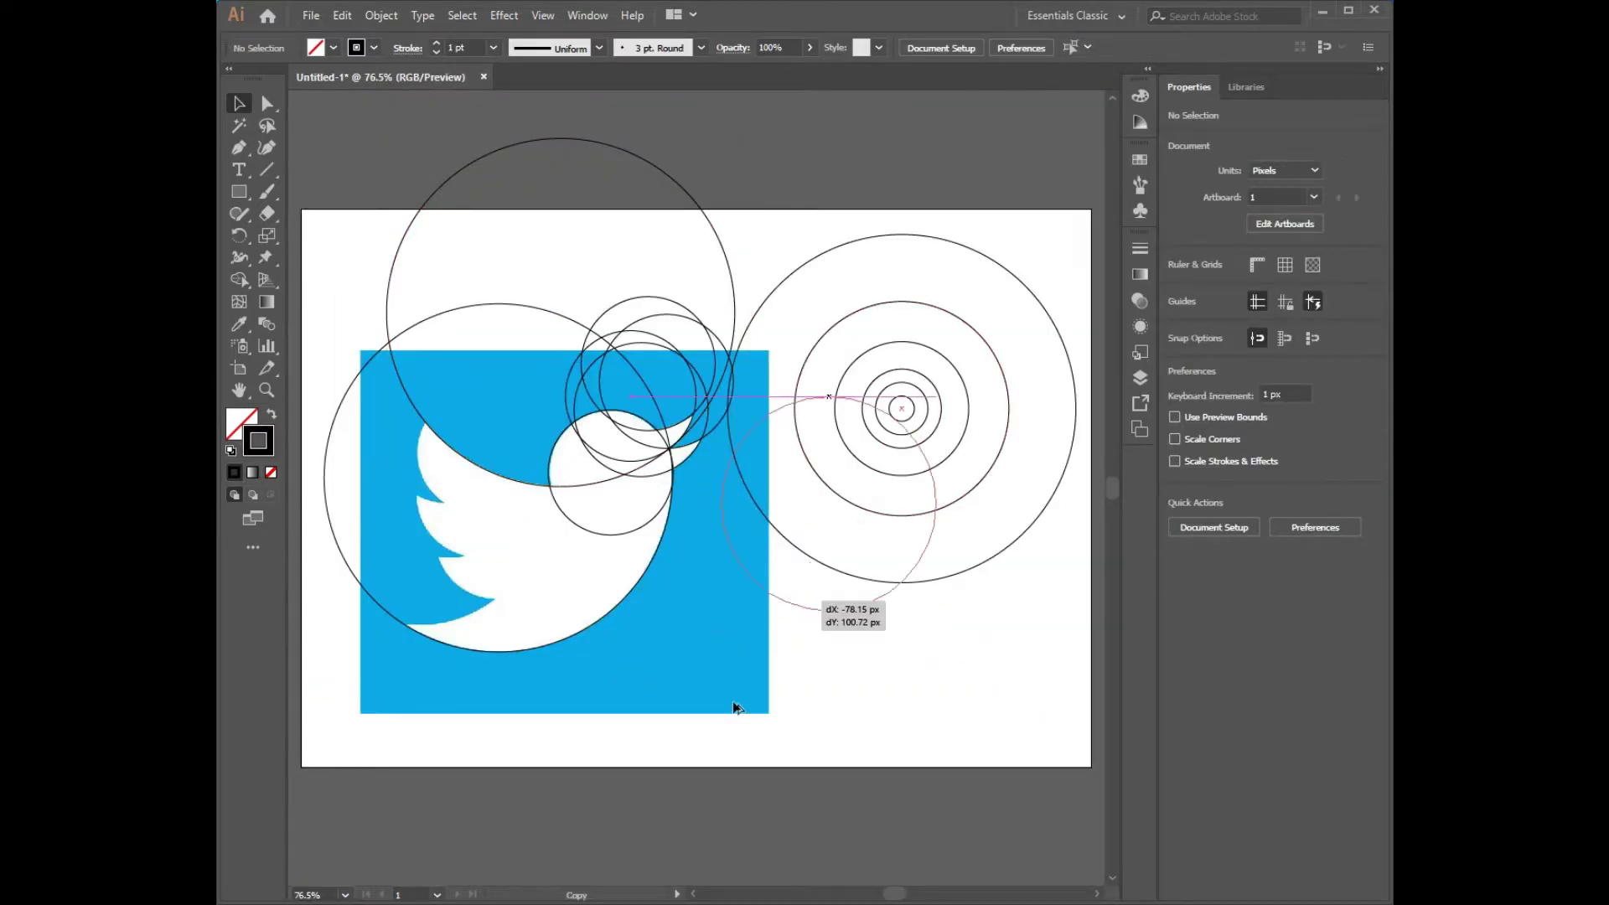
pyautogui.moveTo(775, 621)
pyautogui.mouseDown()
pyautogui.moveTo(467, 560)
pyautogui.moveTo(411, 515)
pyautogui.mouseUp()
pyautogui.press('z')
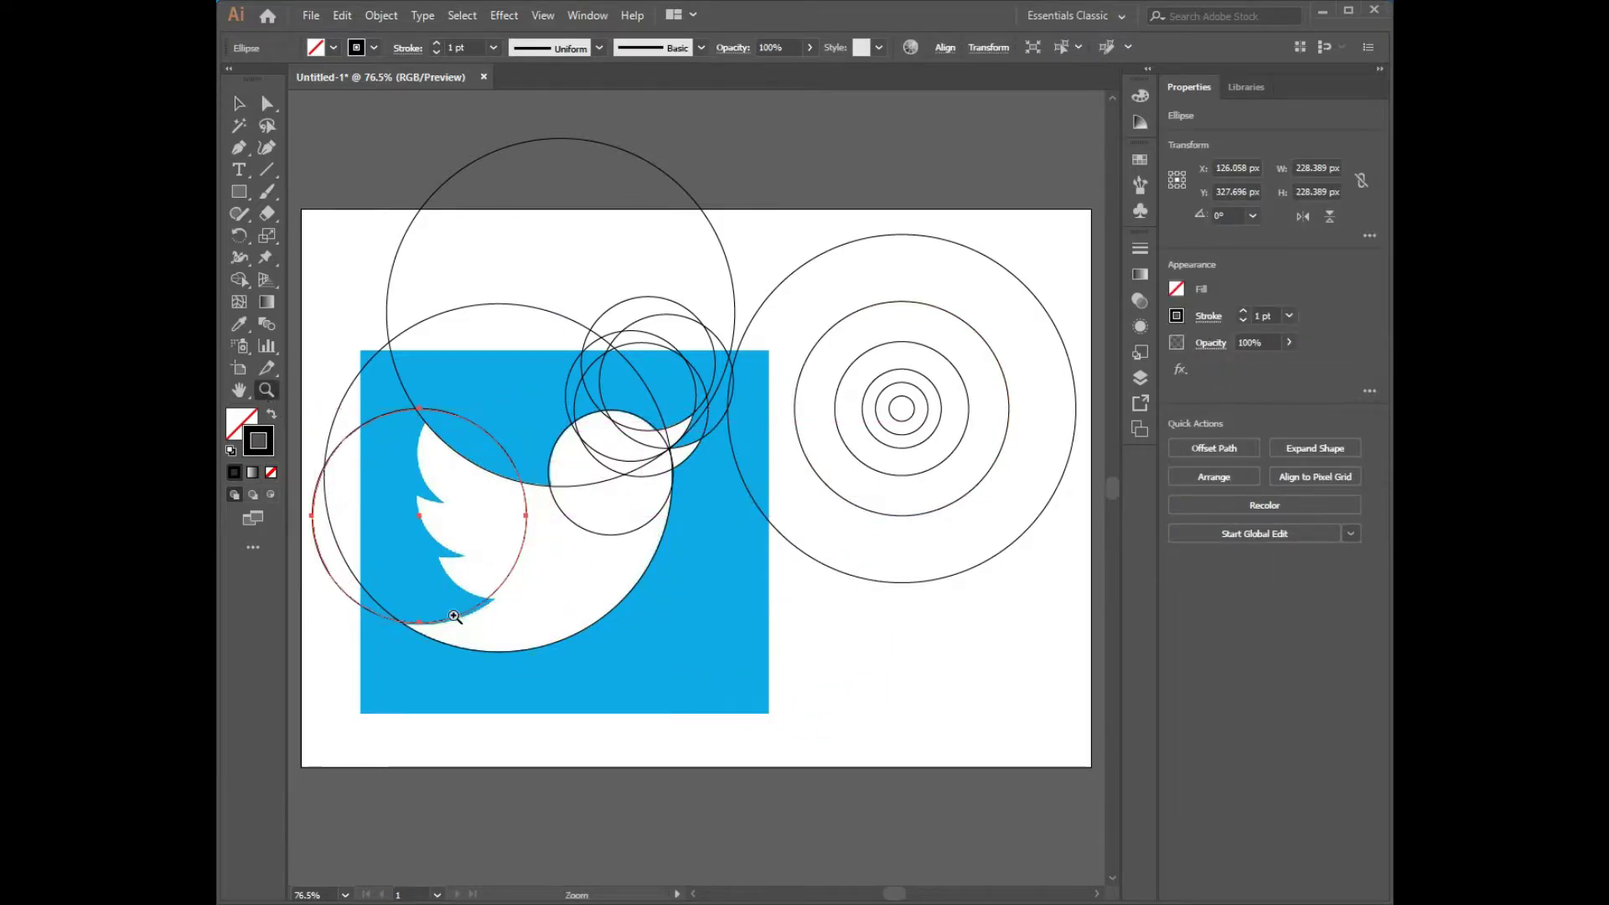
pyautogui.moveTo(449, 609); pyautogui.dragTo(484, 634)
pyautogui.click(239, 101)
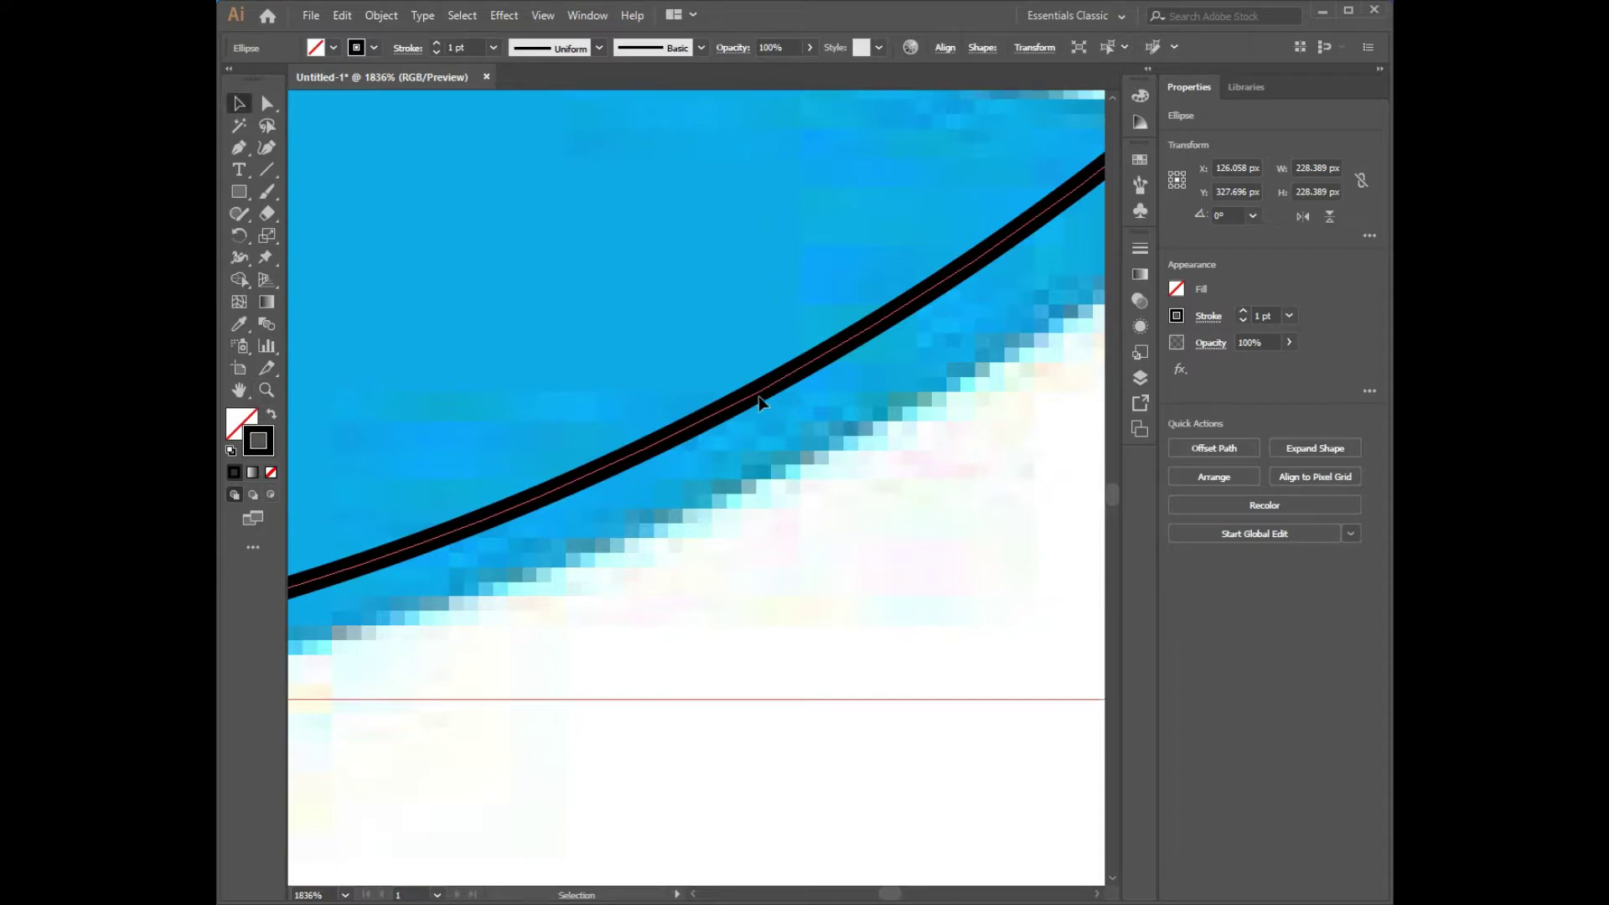
pyautogui.moveTo(809, 387)
pyautogui.mouseDown()
pyautogui.moveTo(883, 402)
pyautogui.moveTo(968, 366)
pyautogui.mouseUp()
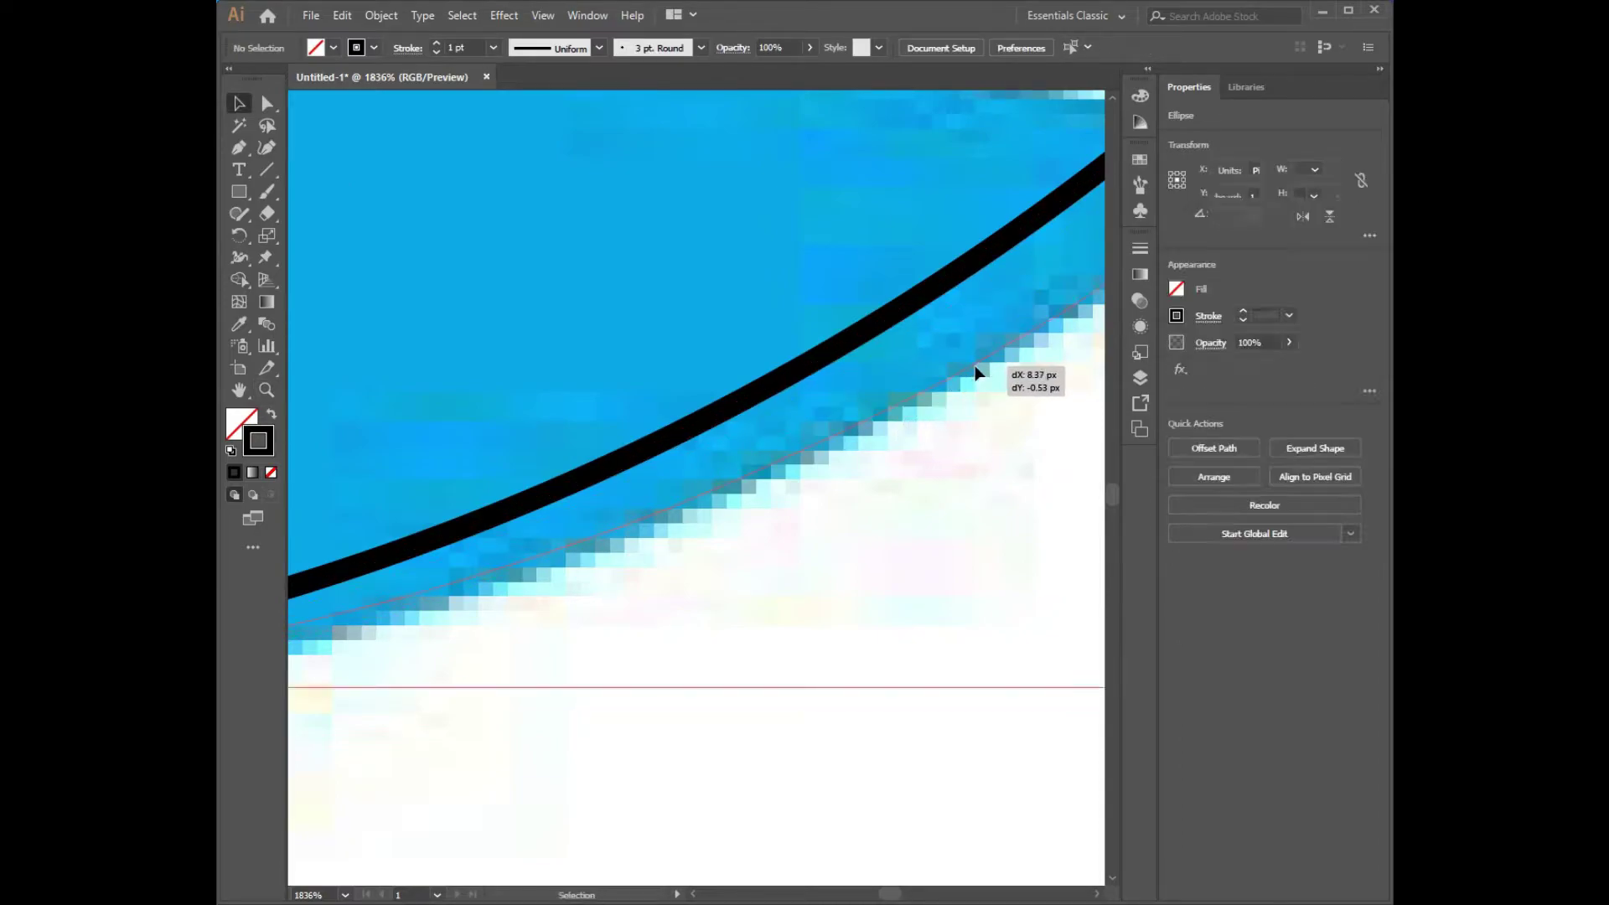
pyautogui.click(332, 895)
pyautogui.click(377, 881)
pyautogui.click(434, 656)
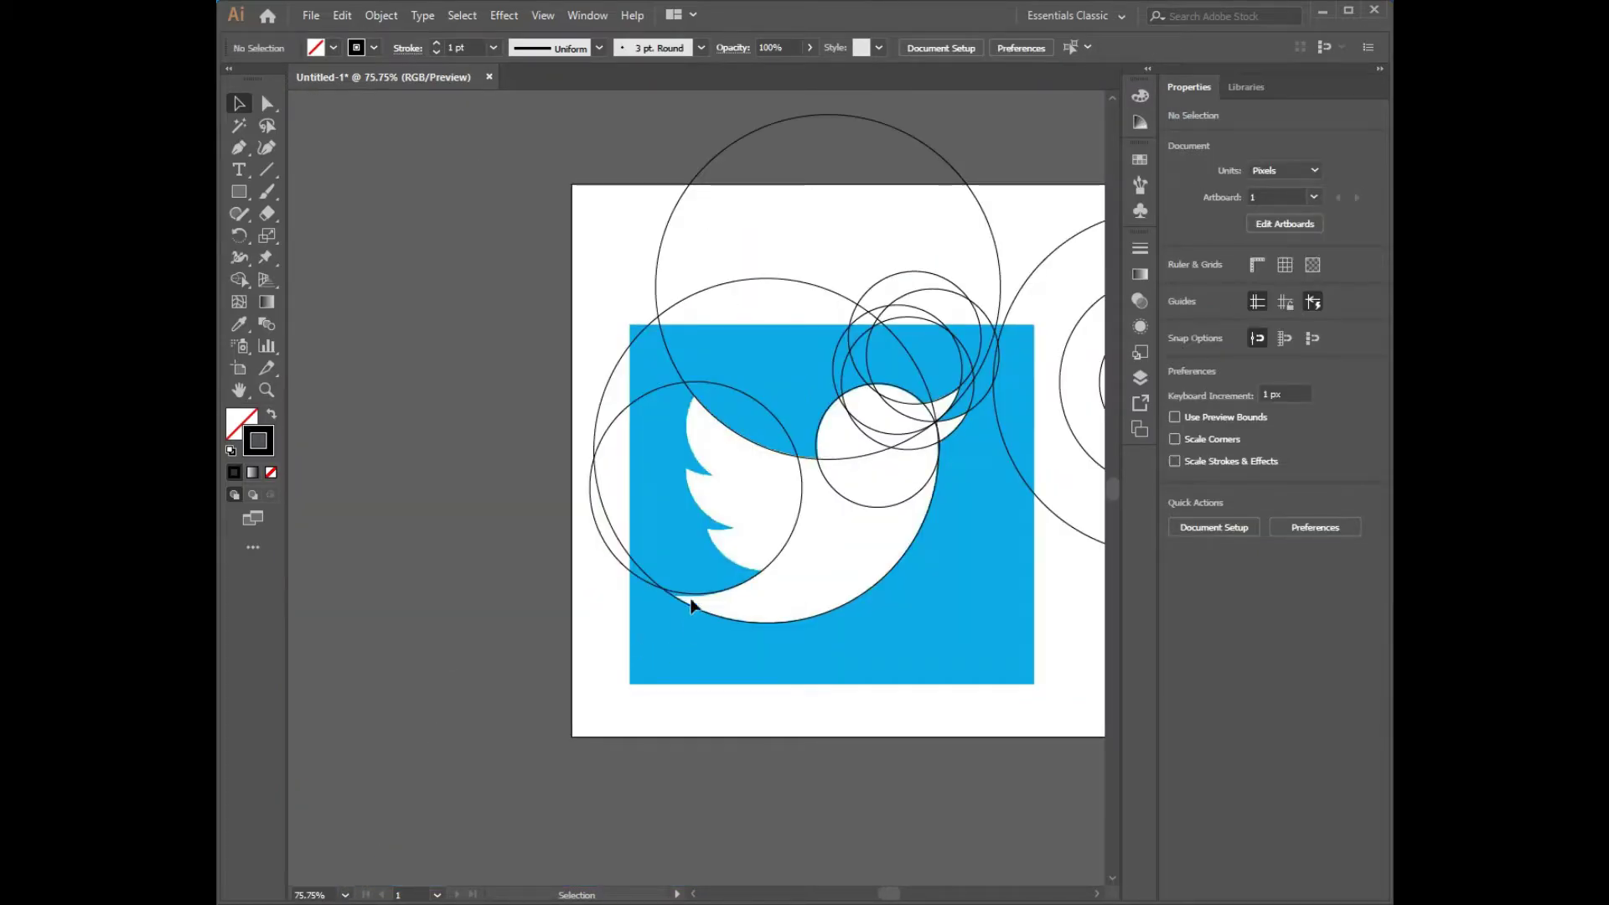
pyautogui.moveTo(692, 596); pyautogui.dragTo(693, 603)
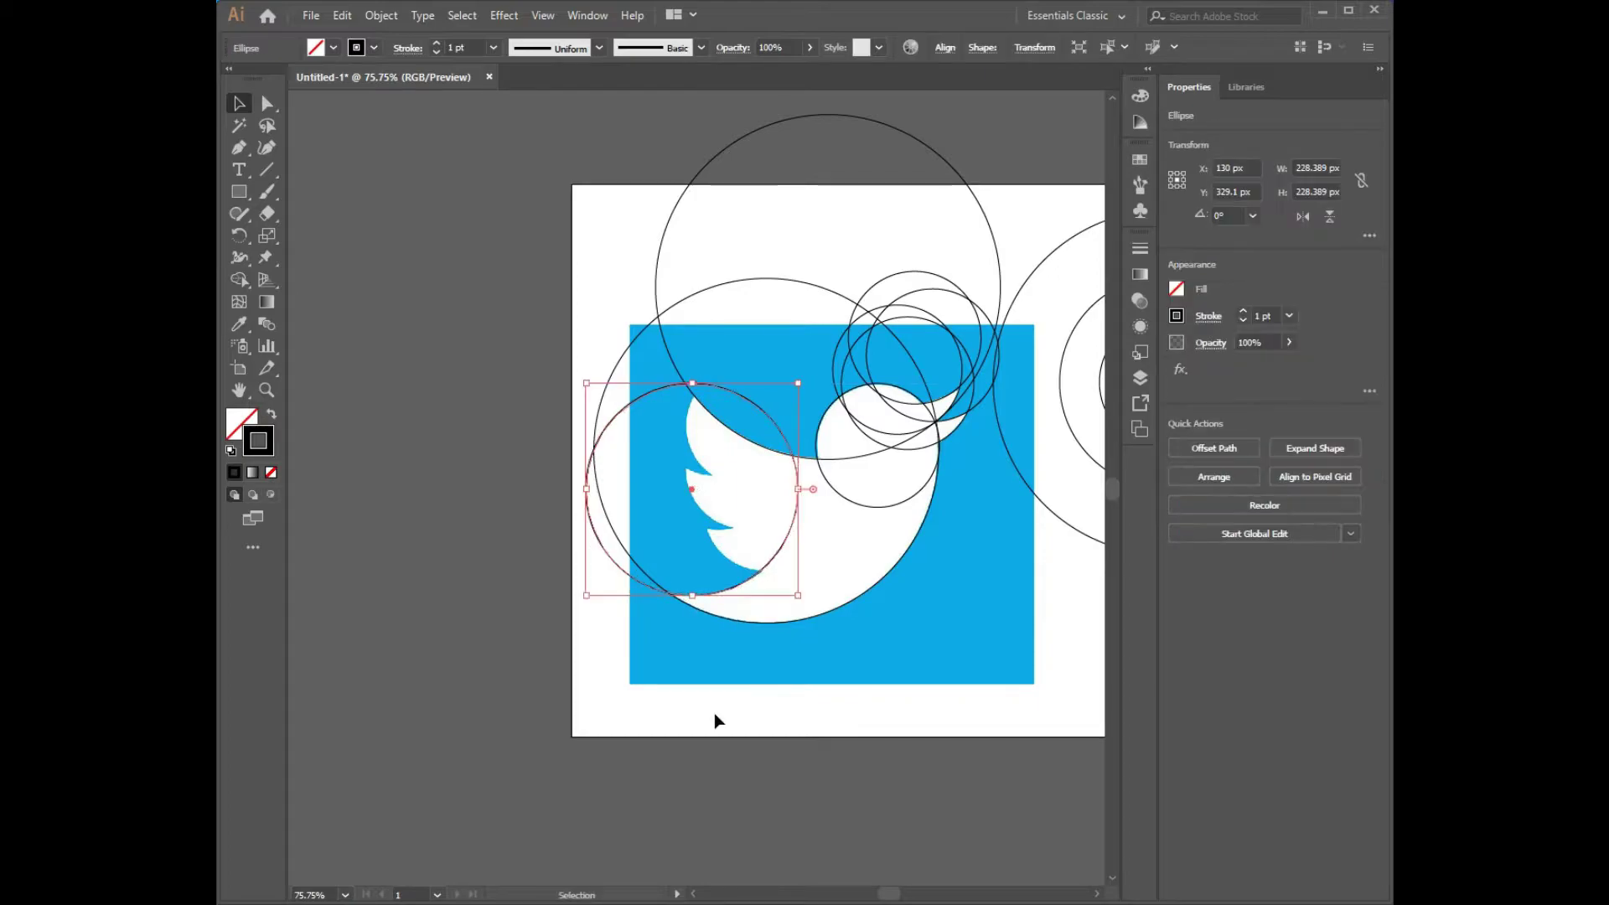
pyautogui.click(714, 712)
# Discard a misplaced circle copy and place a smaller ring copy over the wing.
pyautogui.moveTo(718, 708); pyautogui.dragTo(616, 713)
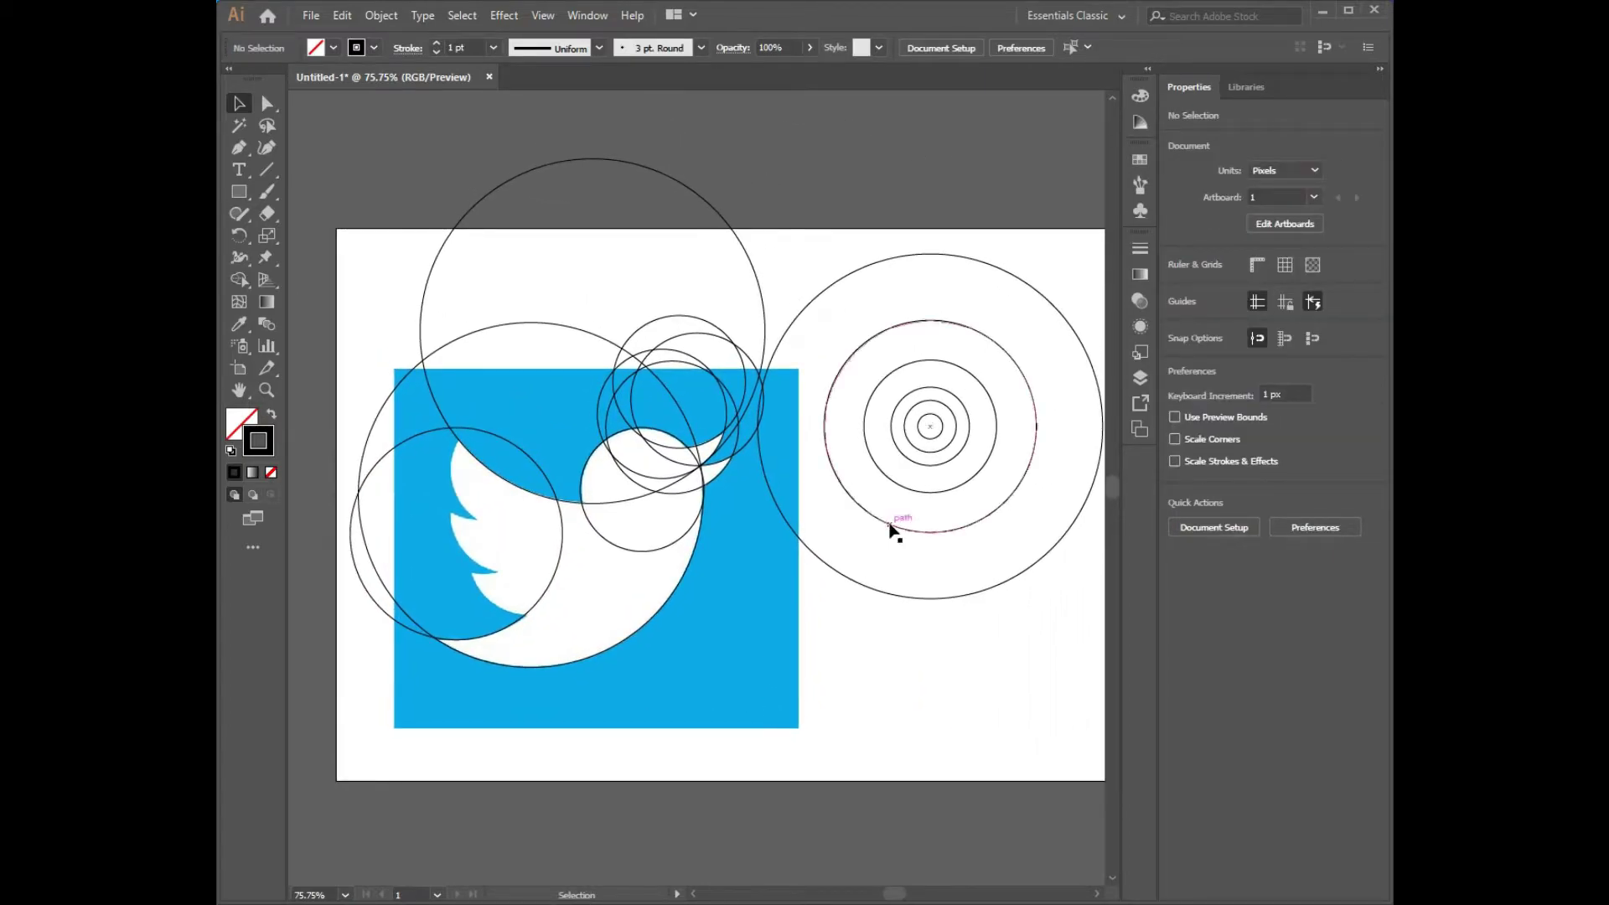
pyautogui.moveTo(890, 530)
pyautogui.mouseDown()
pyautogui.moveTo(859, 629)
pyautogui.moveTo(778, 679)
pyautogui.moveTo(826, 707)
pyautogui.mouseUp()
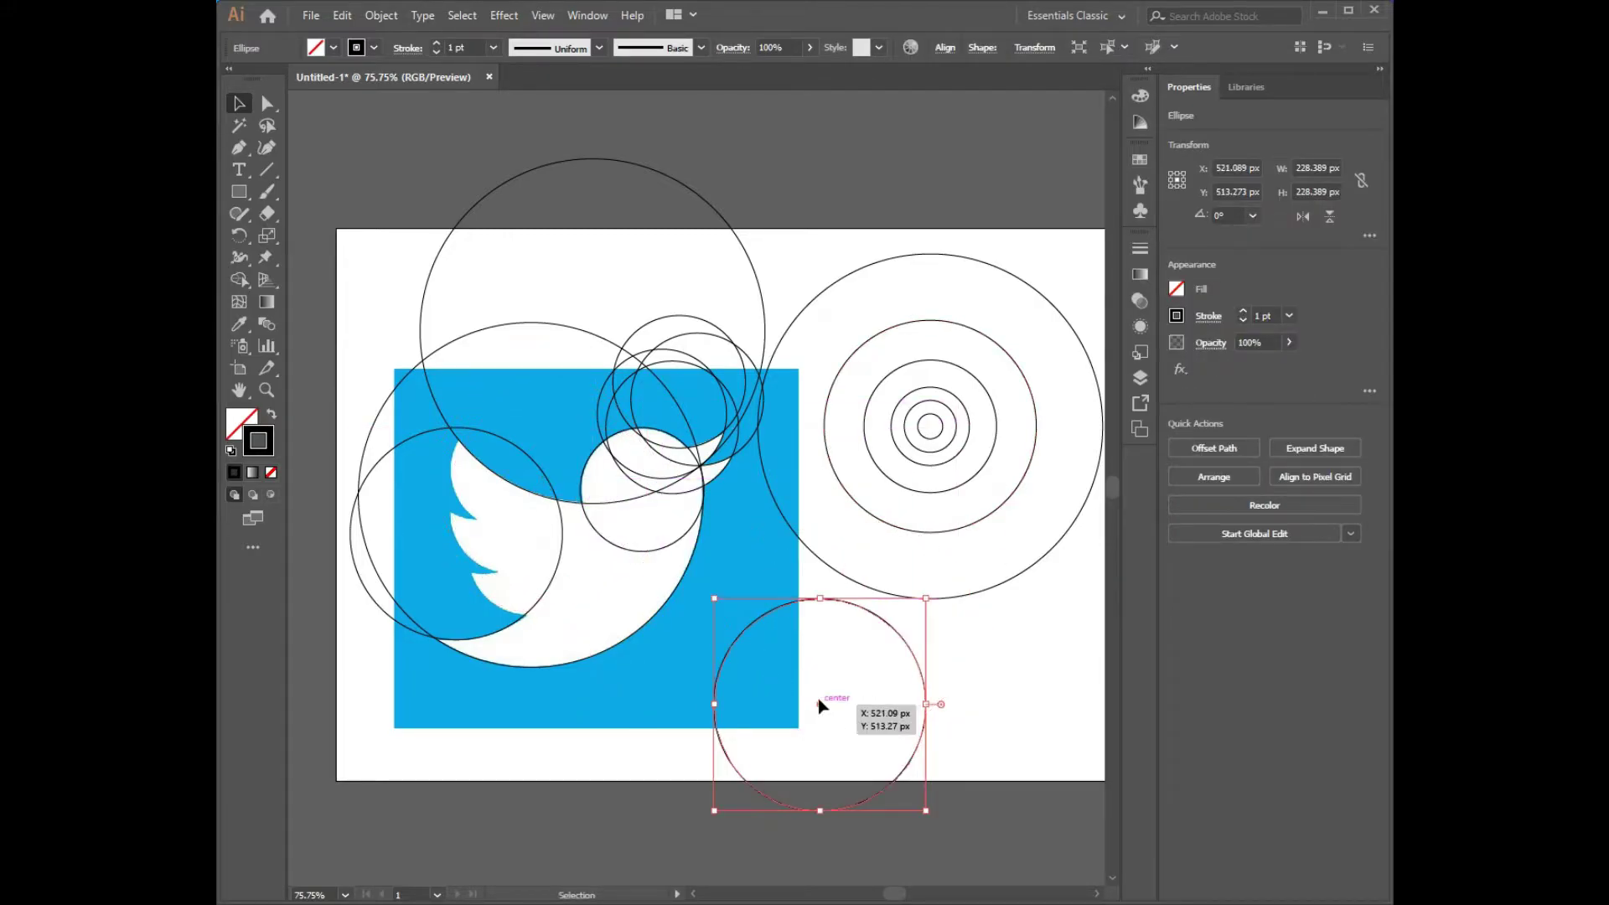
pyautogui.press('Delete')
pyautogui.moveTo(905, 493); pyautogui.dragTo(866, 758)
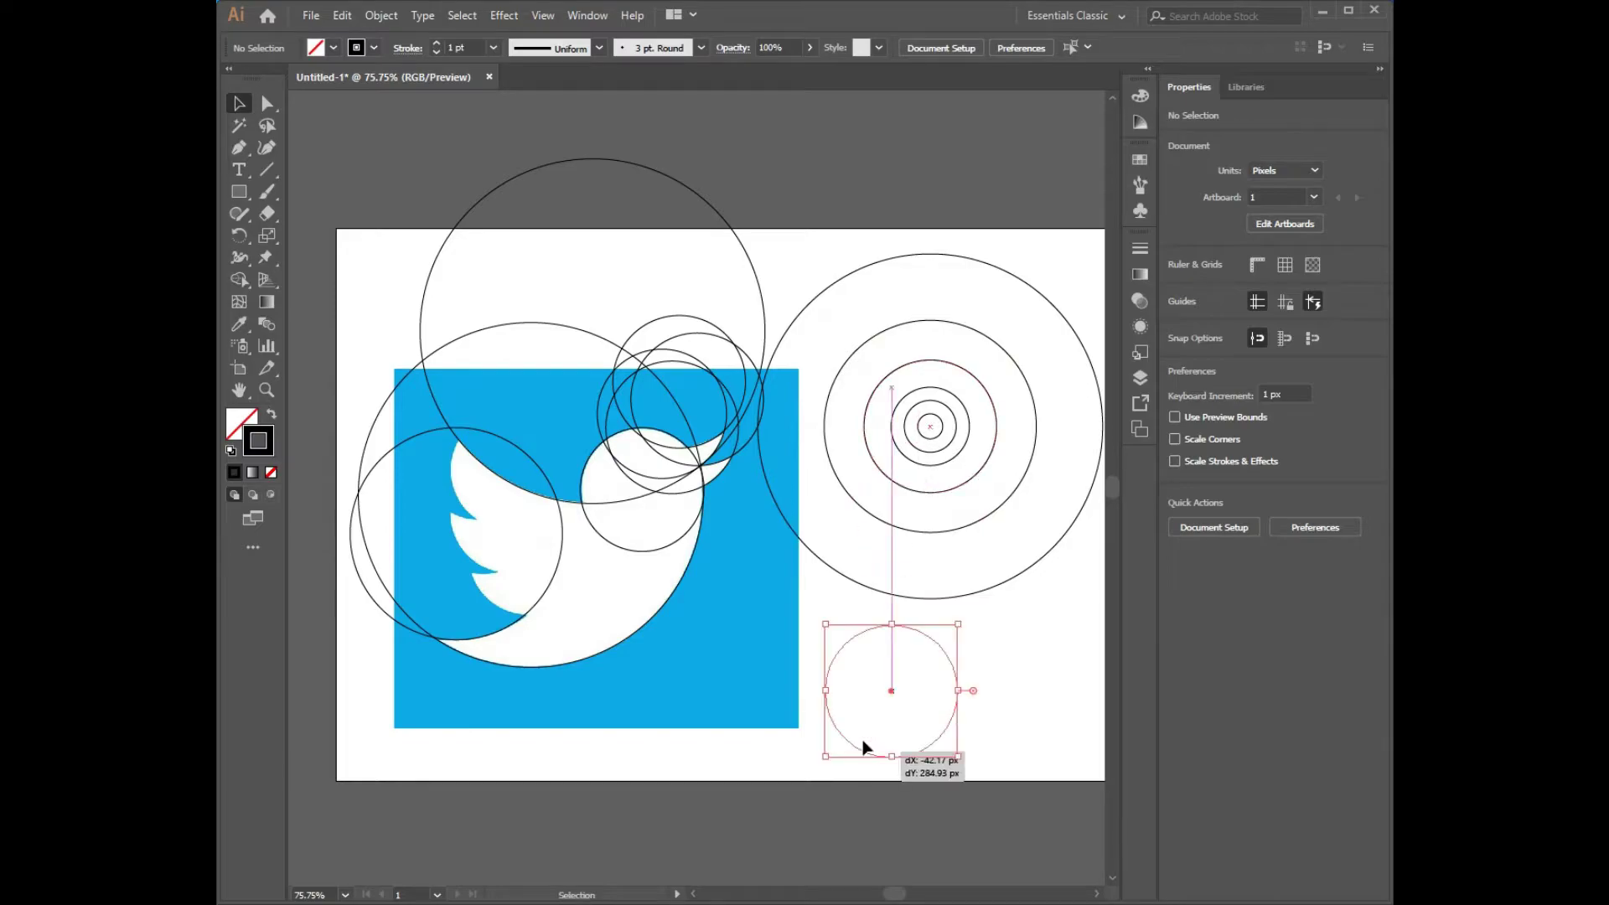
pyautogui.moveTo(882, 689)
pyautogui.mouseDown()
pyautogui.moveTo(557, 549)
pyautogui.moveTo(531, 553)
pyautogui.mouseUp()
pyautogui.hotkey('ctrl', 'shift', 'a')
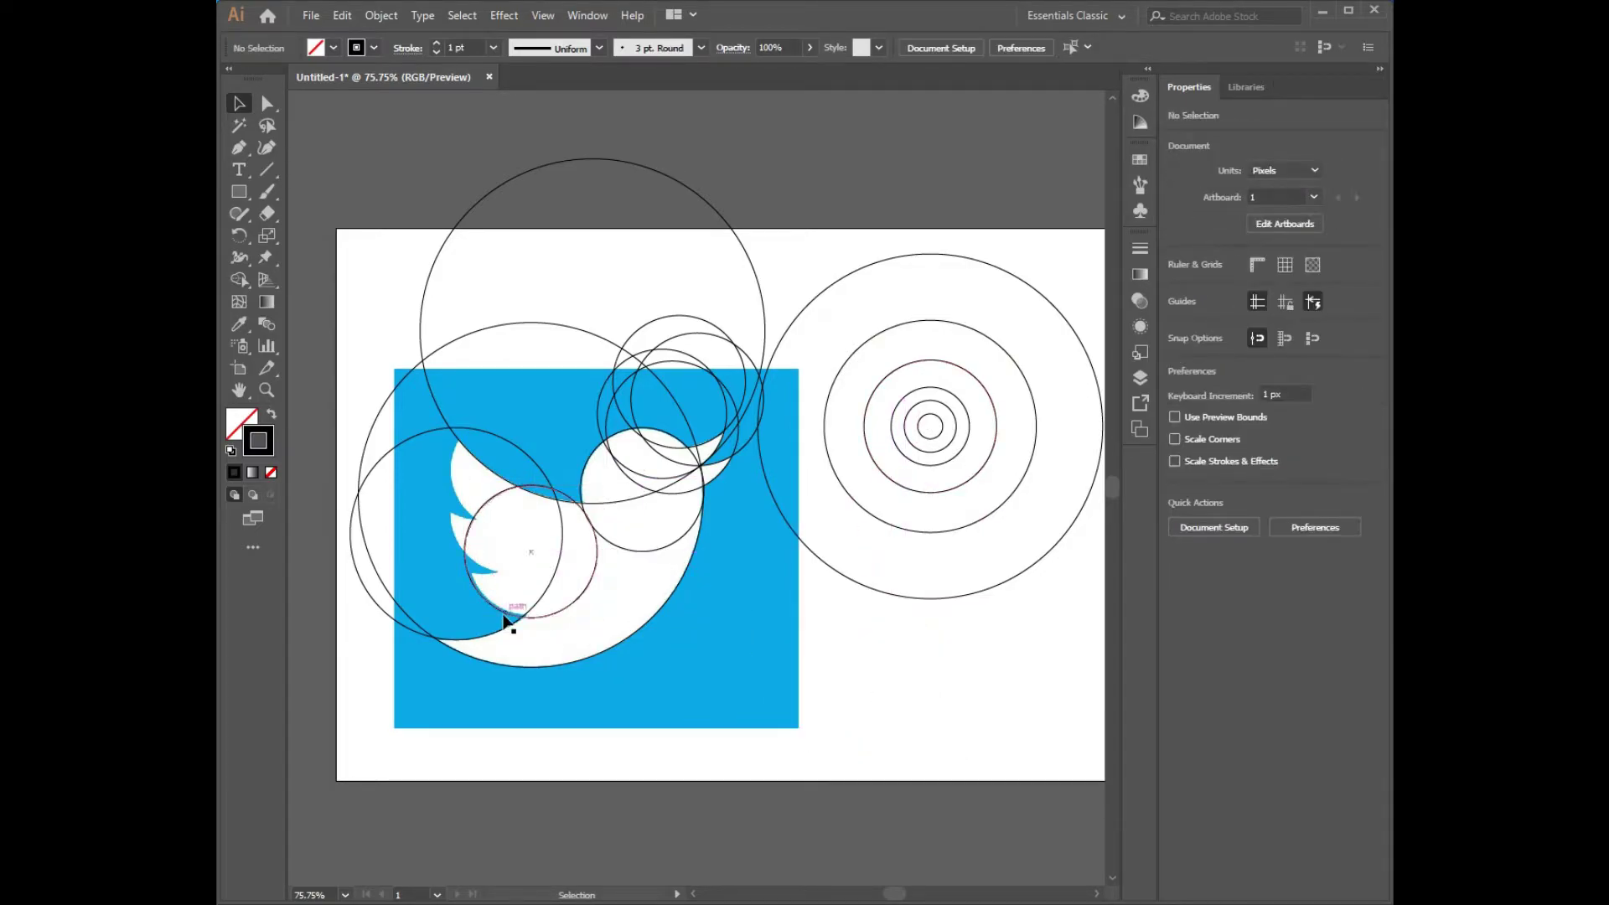
pyautogui.click(508, 618)
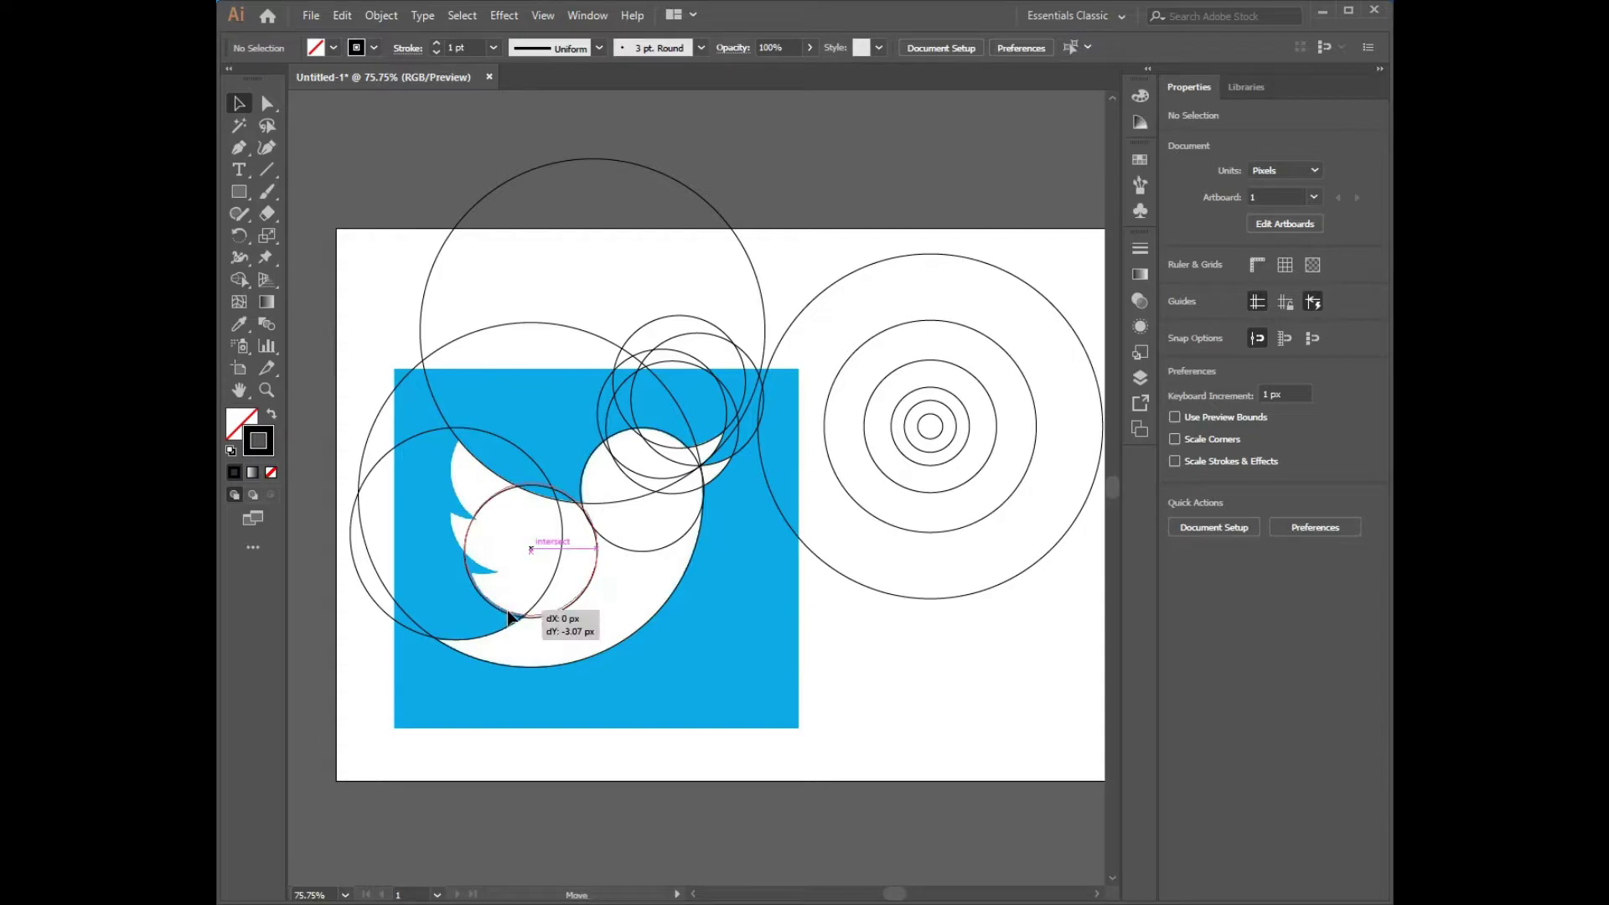
pyautogui.click(774, 748)
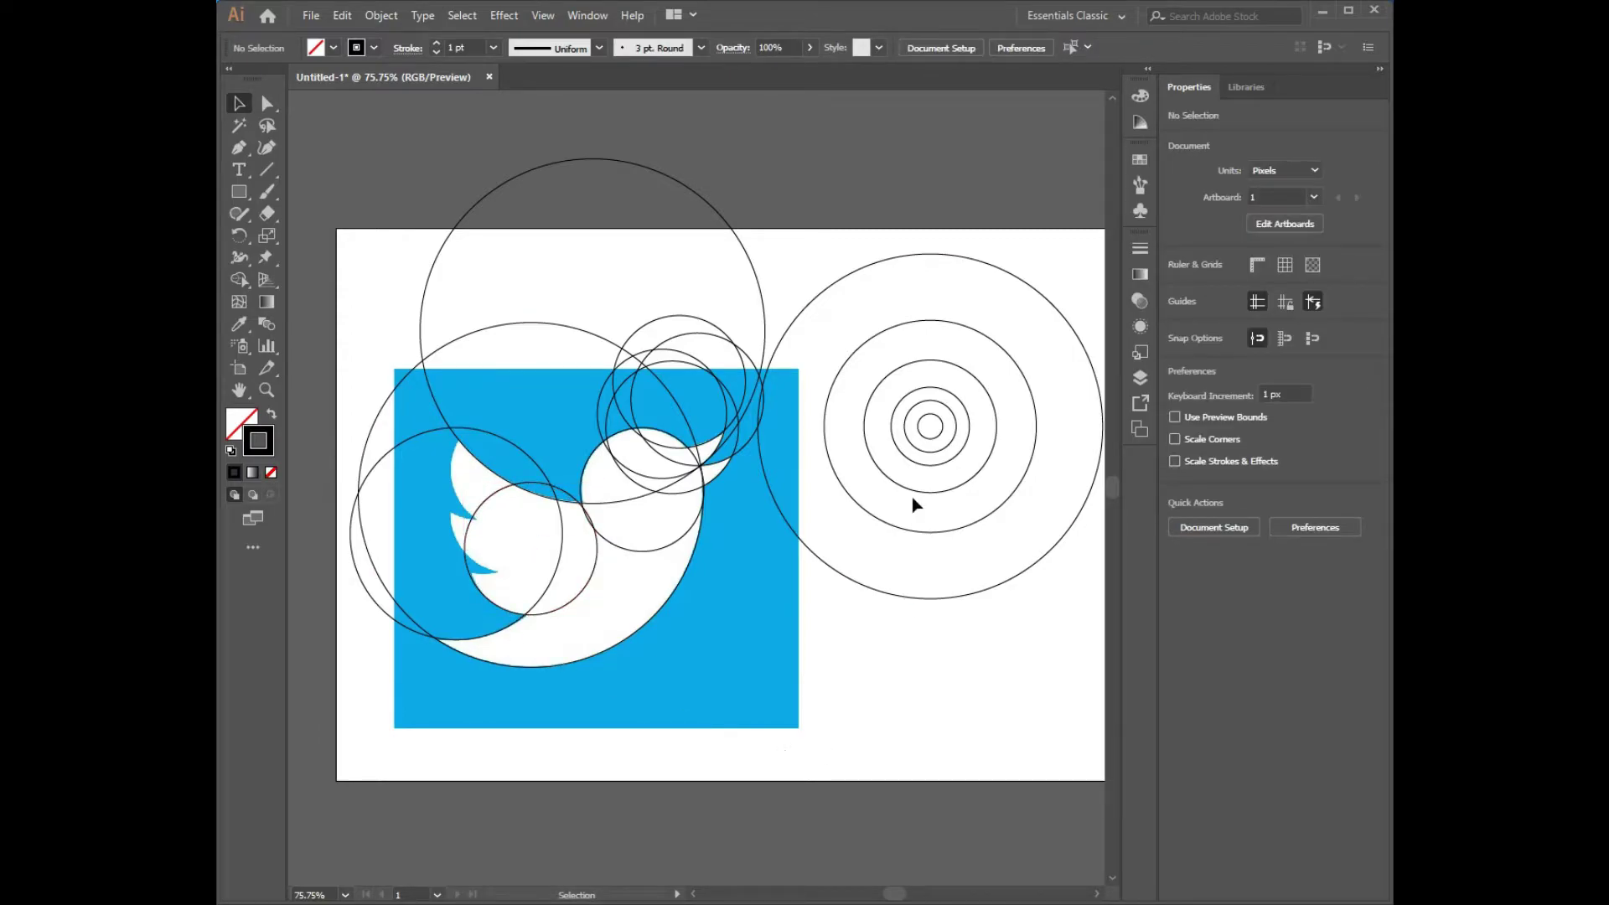
# Copy another ring from the concentric set over the wing feathers.
pyautogui.moveTo(920, 496); pyautogui.dragTo(884, 762)
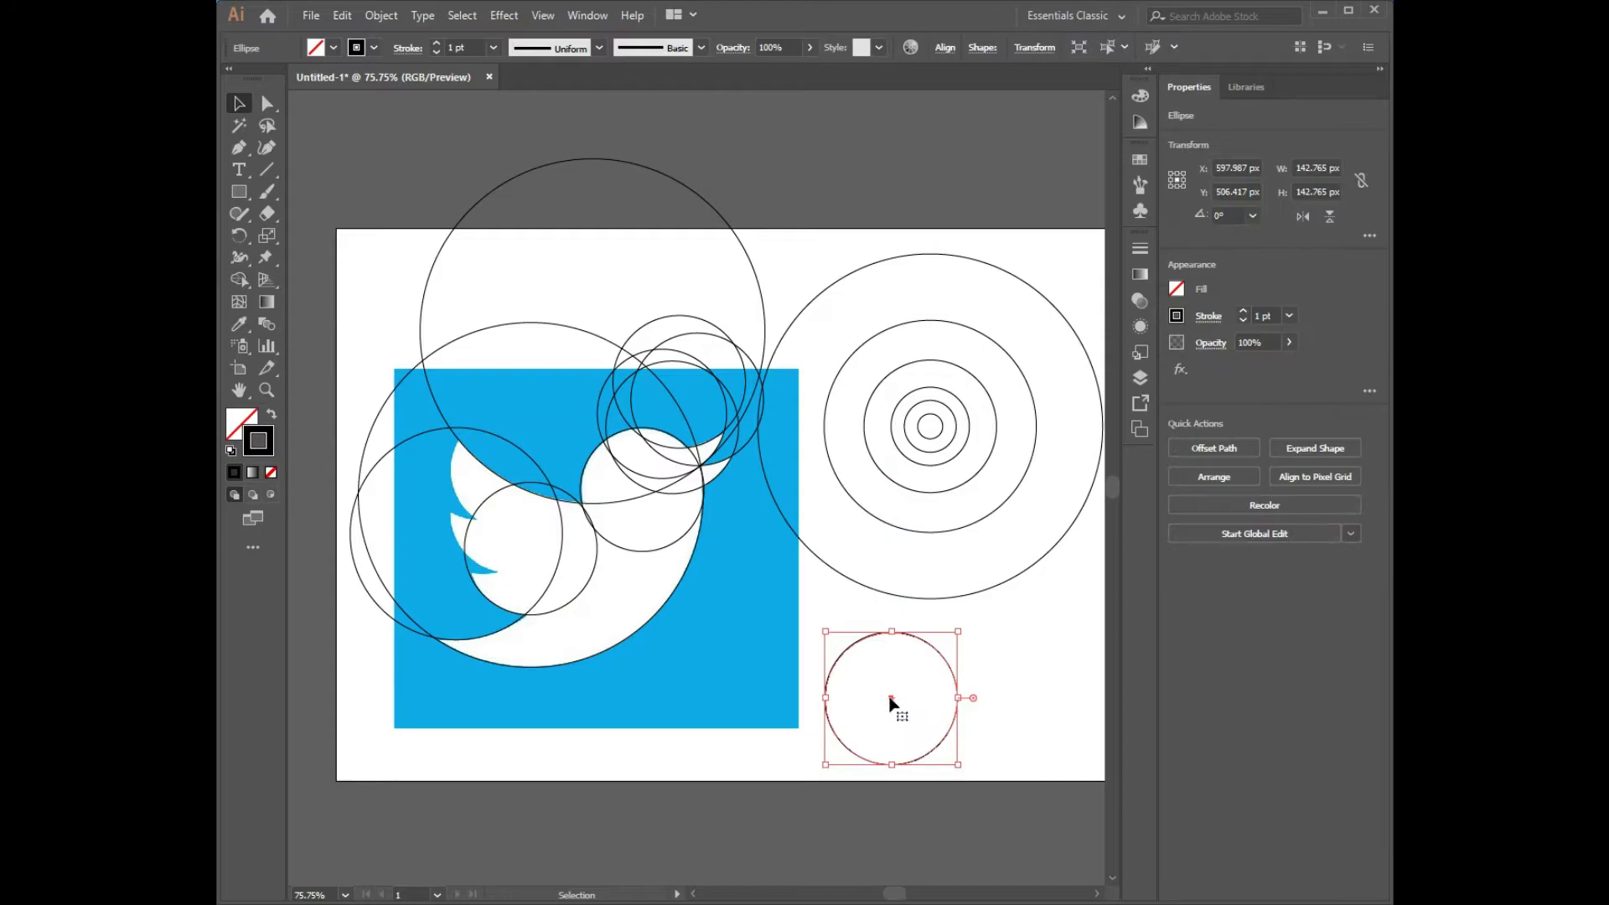
pyautogui.moveTo(898, 707); pyautogui.dragTo(517, 515)
pyautogui.click(917, 700)
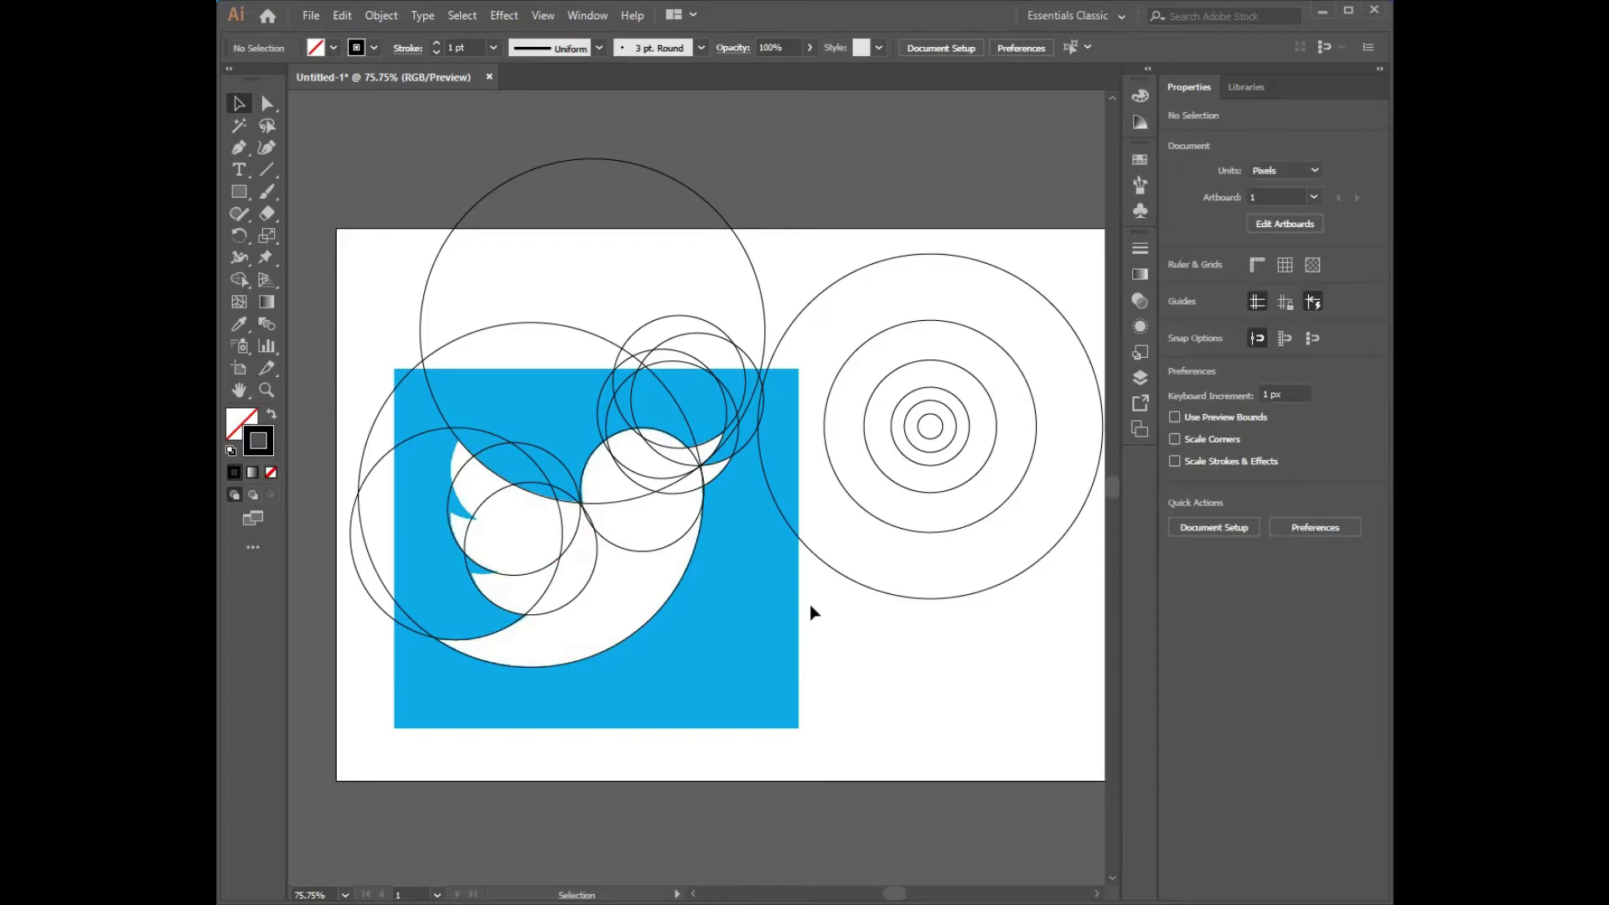
pyautogui.click(574, 549)
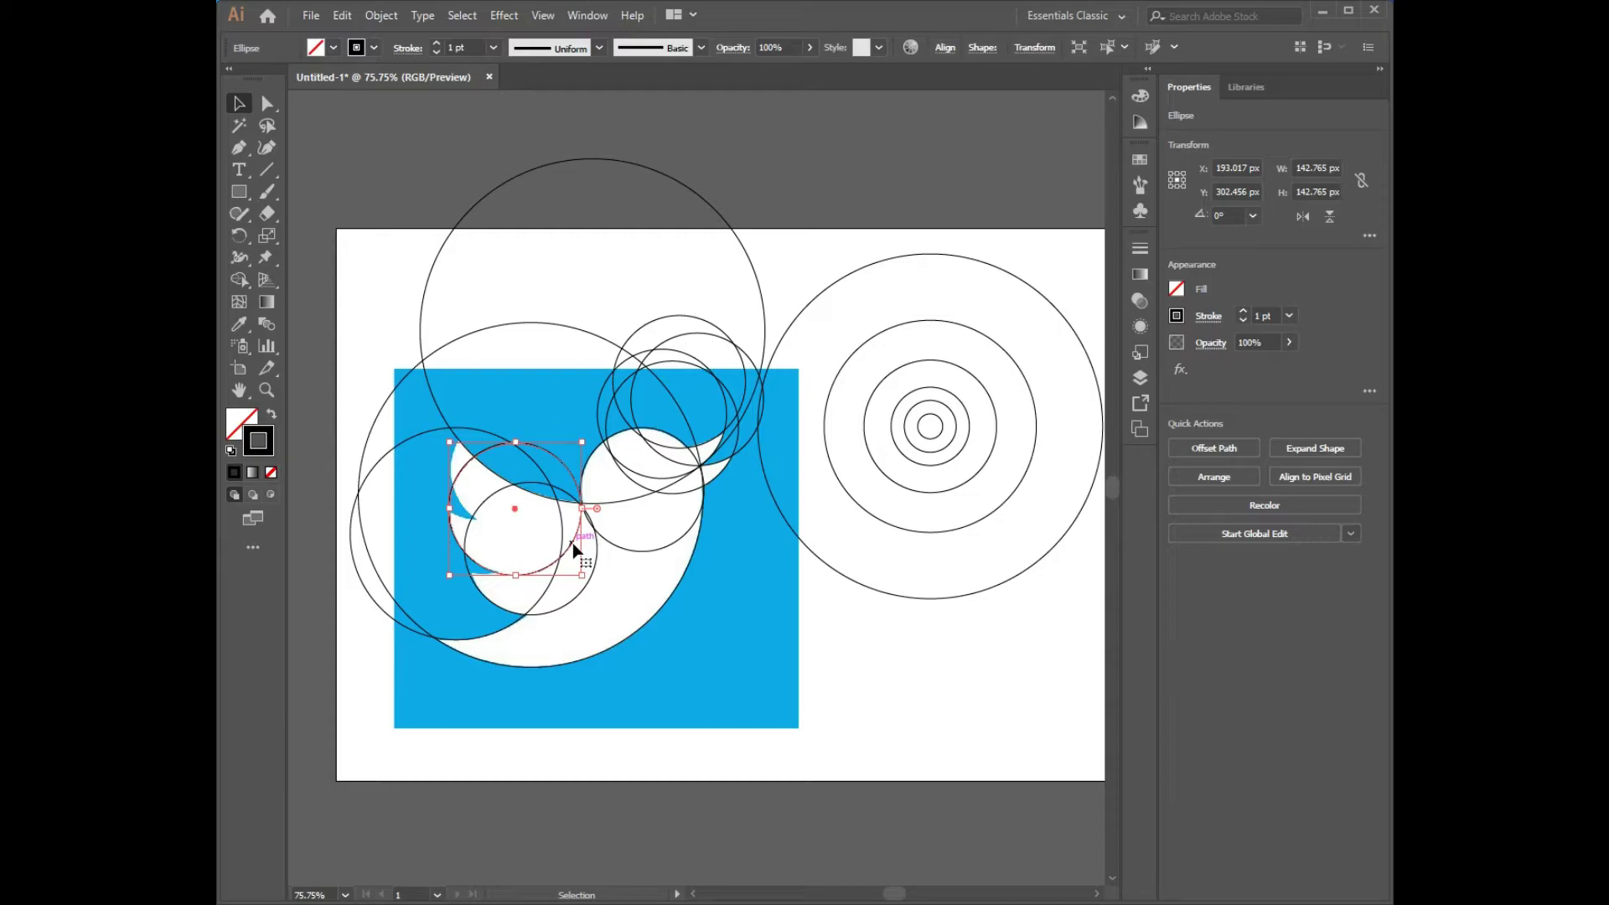
pyautogui.click(764, 667)
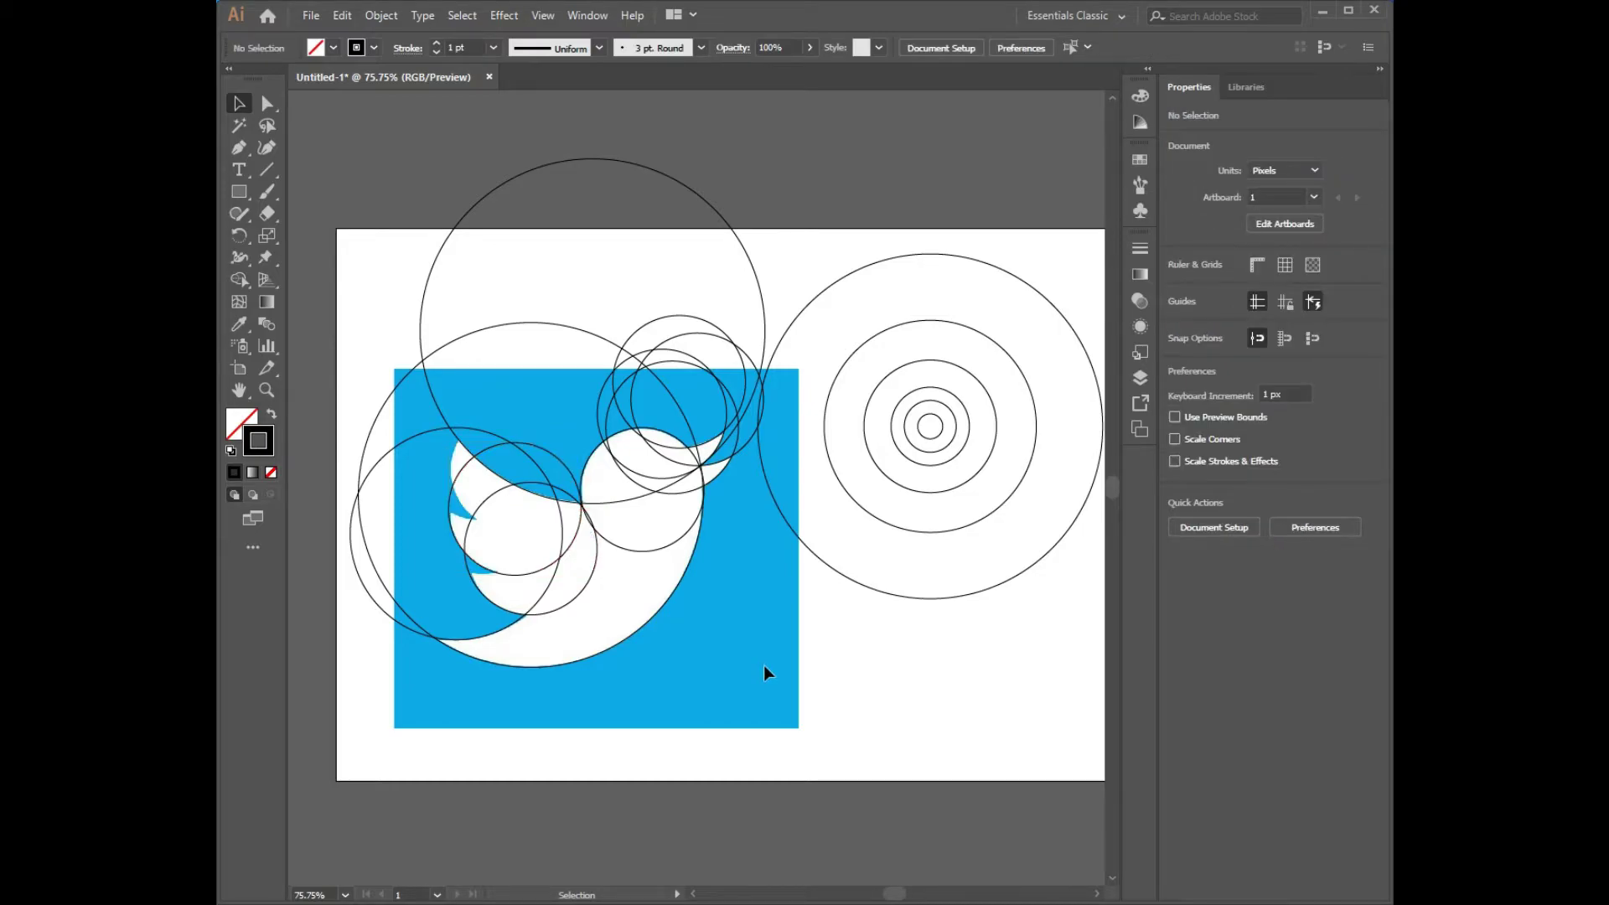
# Move a concentric ring onto the upper wing and nudge it right and down into place.
pyautogui.moveTo(865, 427)
pyautogui.mouseDown()
pyautogui.moveTo(797, 601)
pyautogui.moveTo(496, 459)
pyautogui.mouseUp()
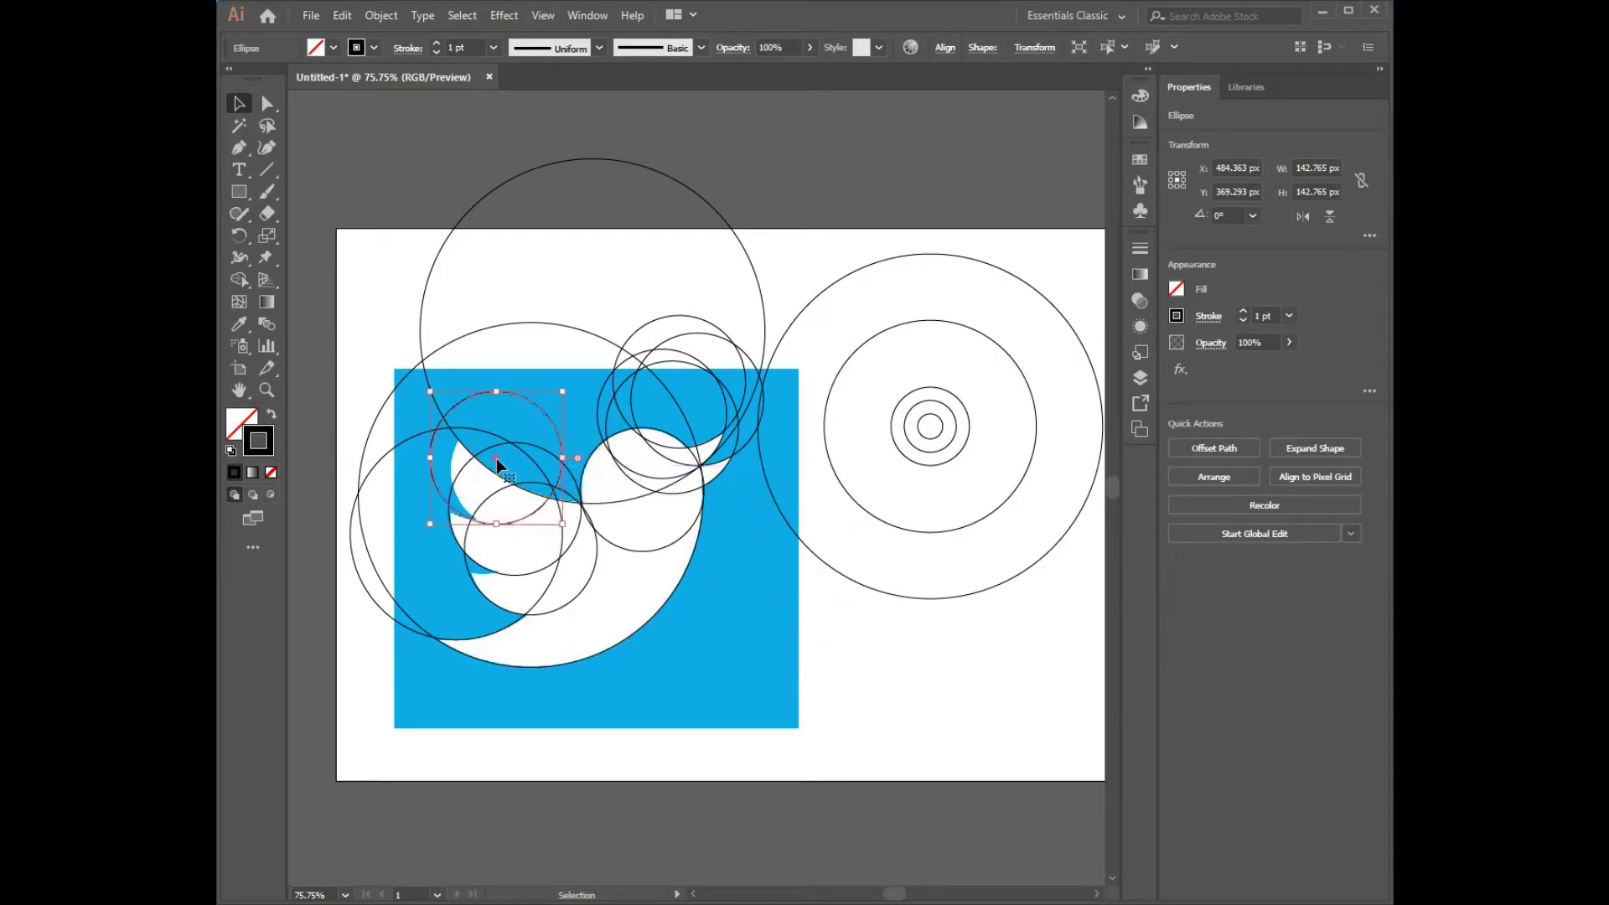
pyautogui.press('Right')
pyautogui.press('Right')
pyautogui.press('Right')
pyautogui.press('Down')
pyautogui.press('Down')
pyautogui.press('Down')
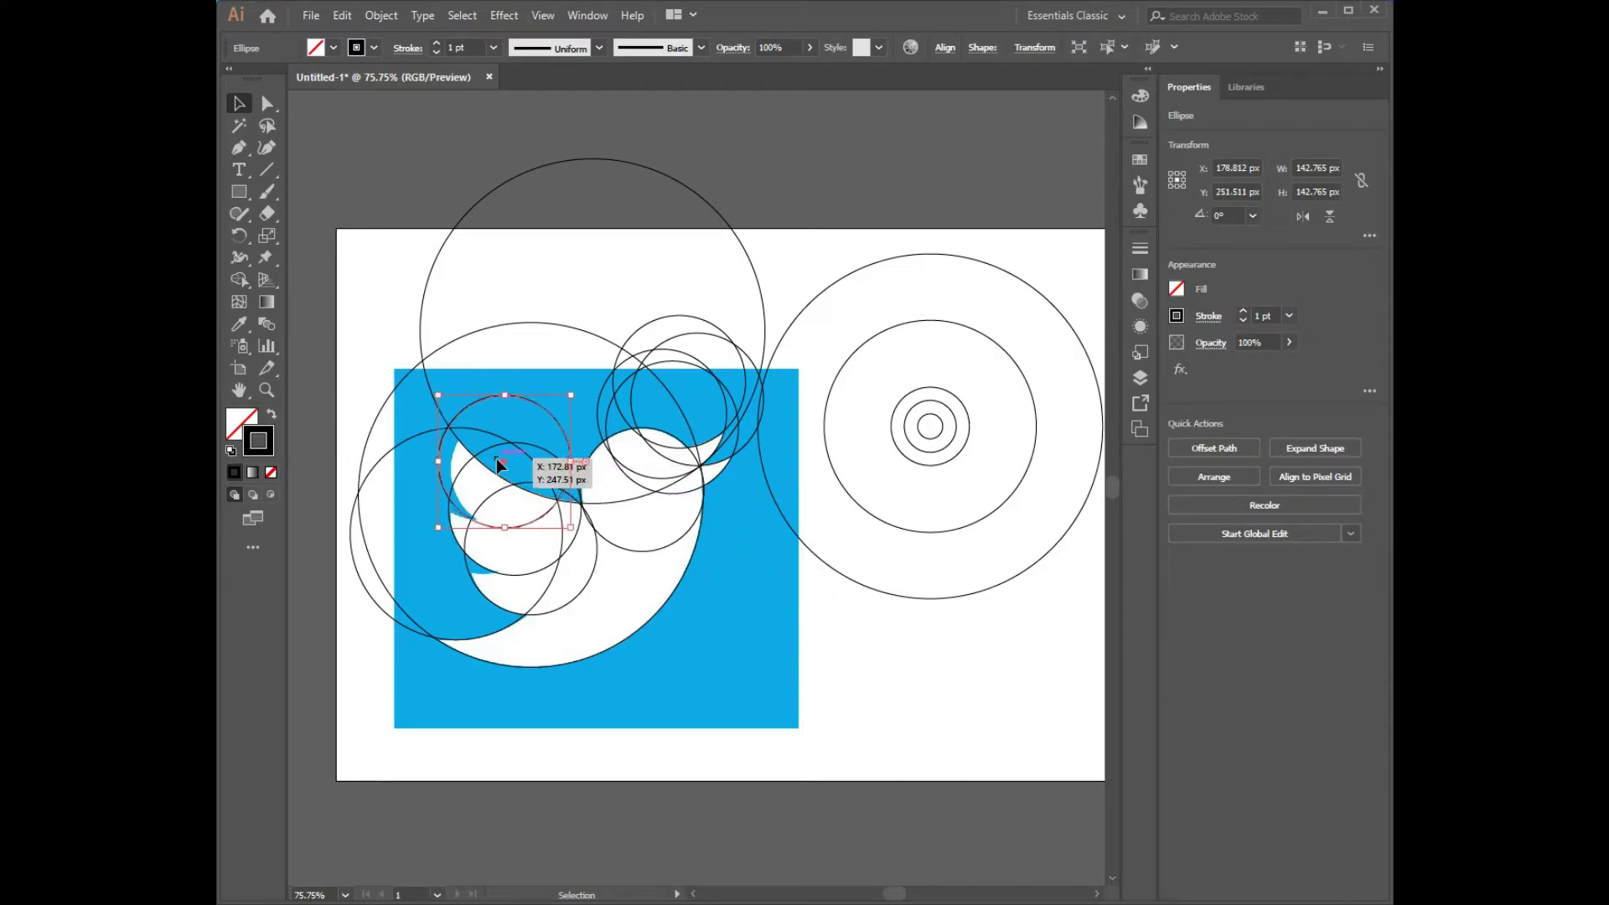
pyautogui.press('Down')
pyautogui.press('Down')
pyautogui.press('Down')
pyautogui.press('Down')
pyautogui.press('Down')
pyautogui.press('Right')
pyautogui.press('Right')
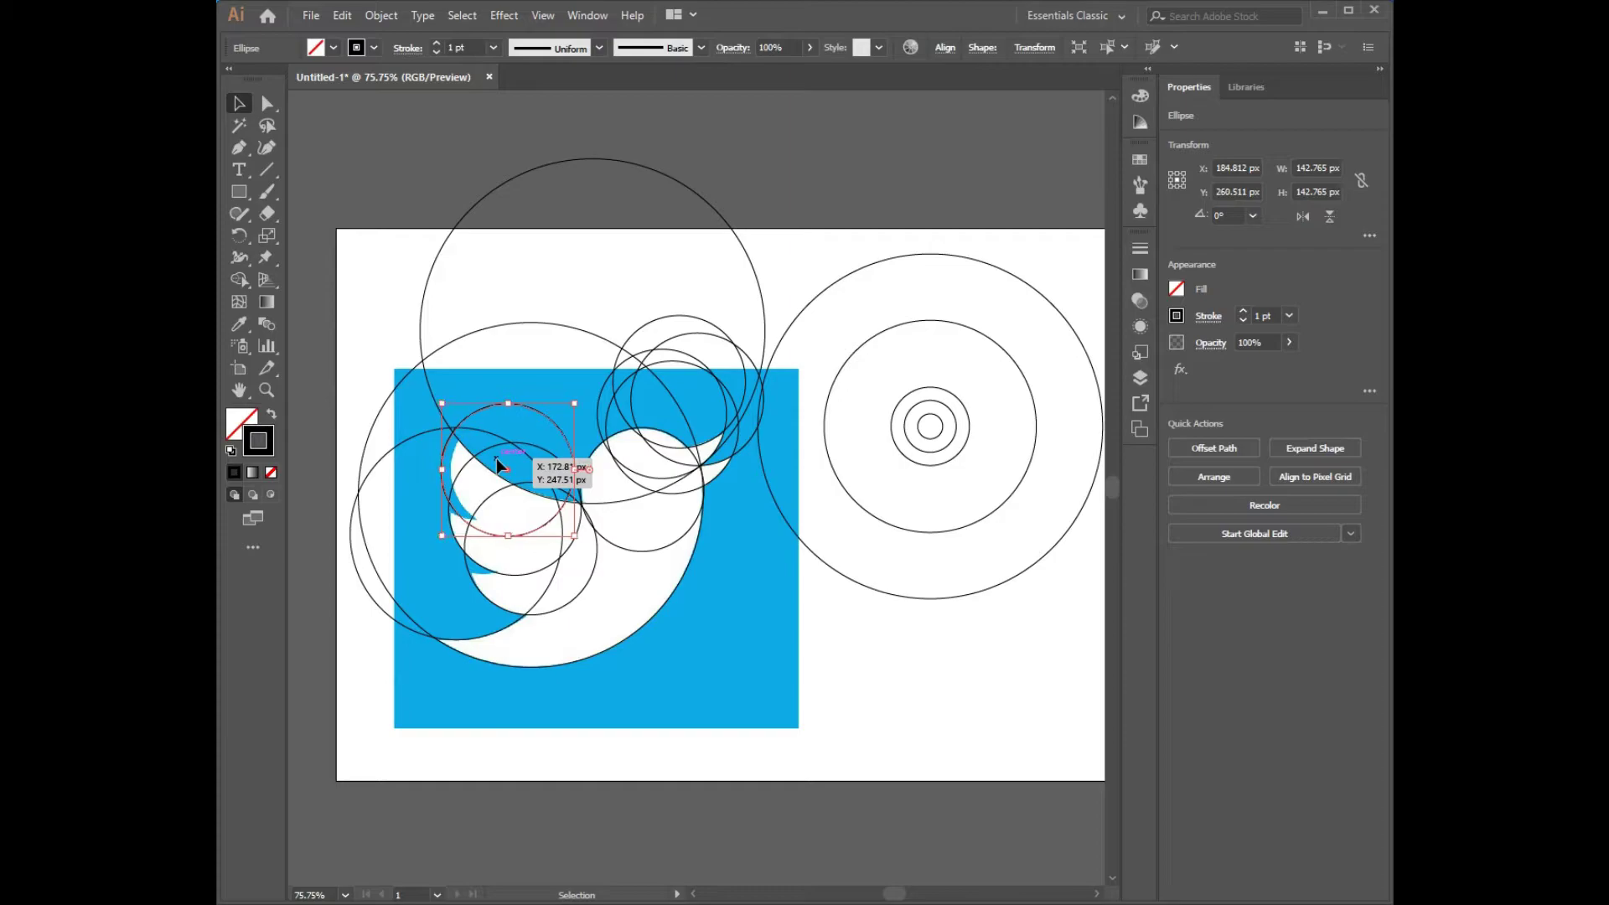
pyautogui.press('Down')
pyautogui.press('Down')
pyautogui.press('Down')
pyautogui.press('Right')
pyautogui.press('Right')
pyautogui.press('Right')
pyautogui.press('Right')
pyautogui.press('Right')
pyautogui.press('Right')
pyautogui.press('Right')
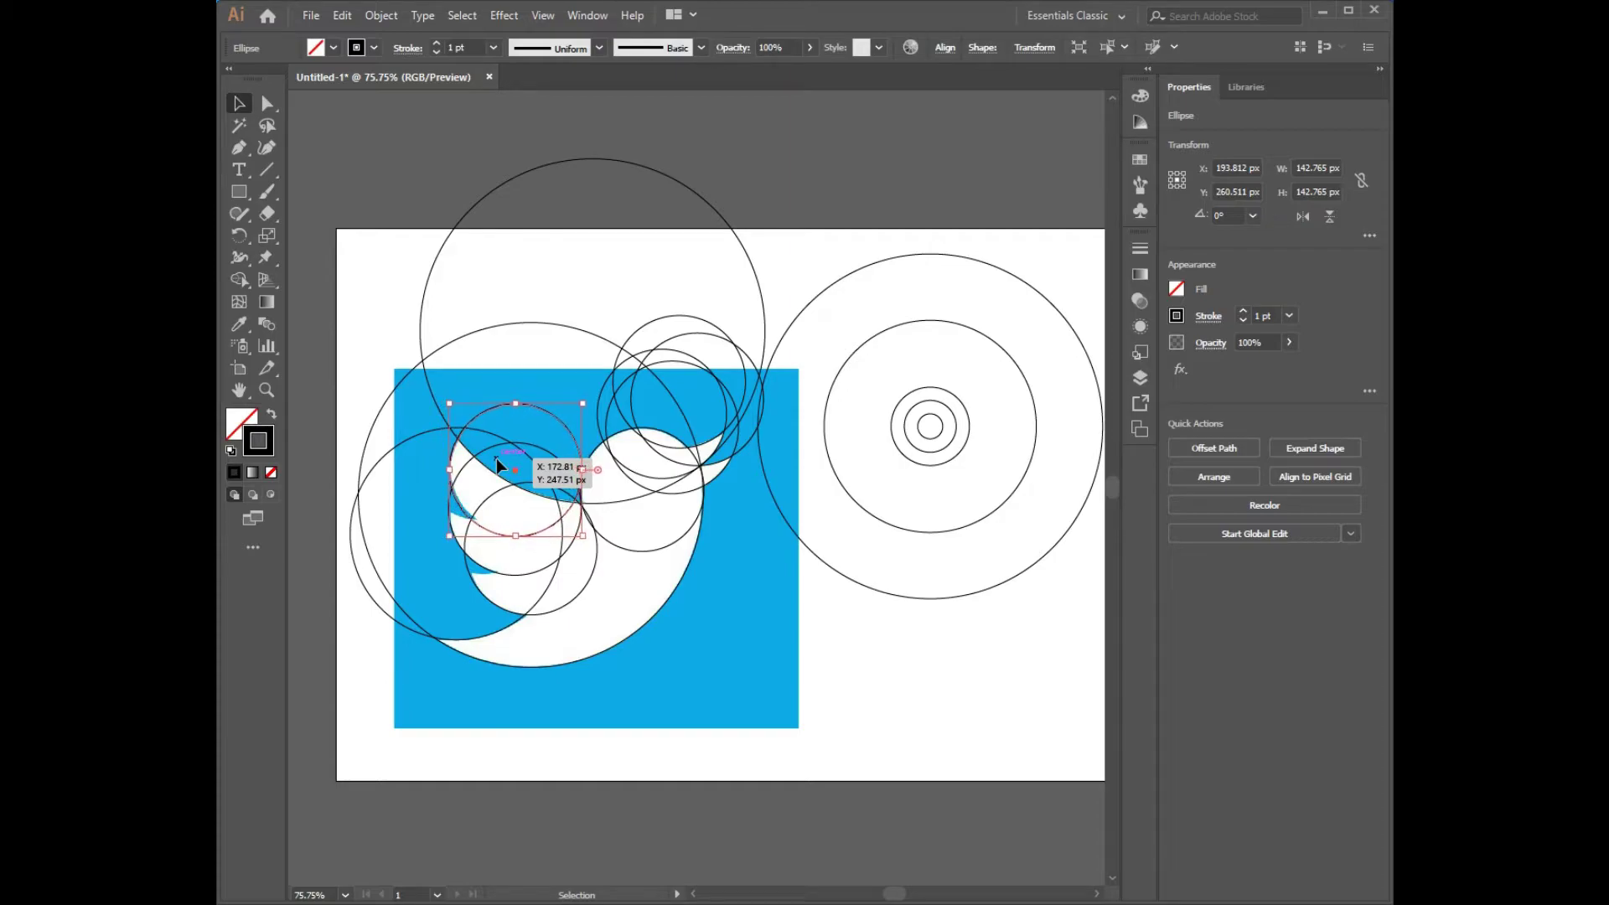
pyautogui.press('Right')
pyautogui.press('Right')
pyautogui.press('Right')
pyautogui.press('Up')
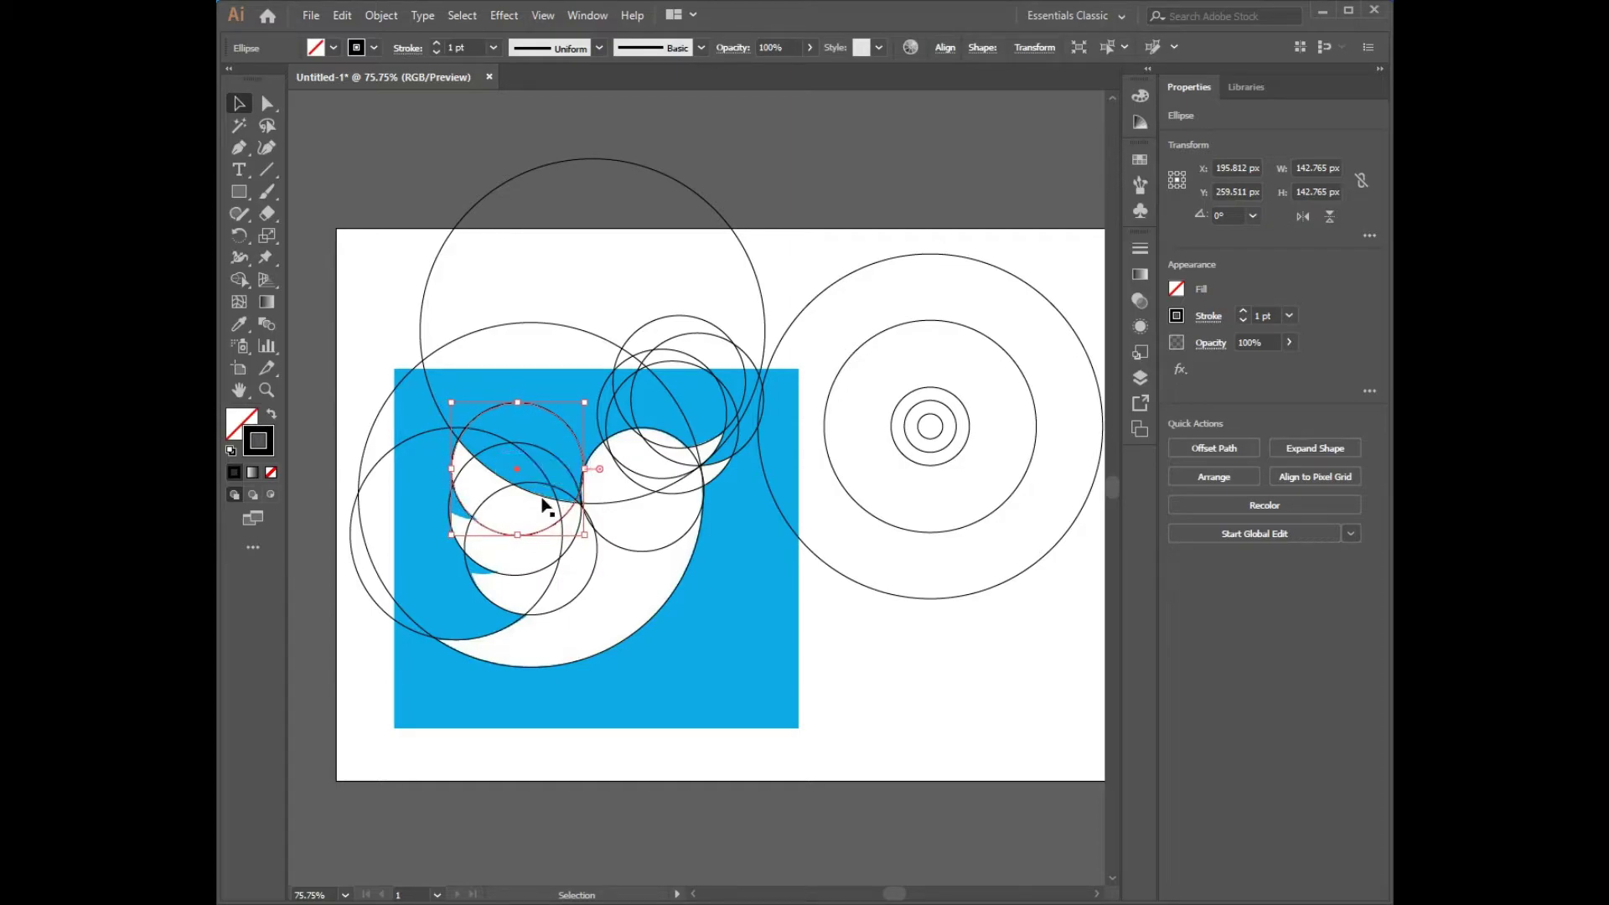
pyautogui.hotkey('ctrl', 'shift', 'a')
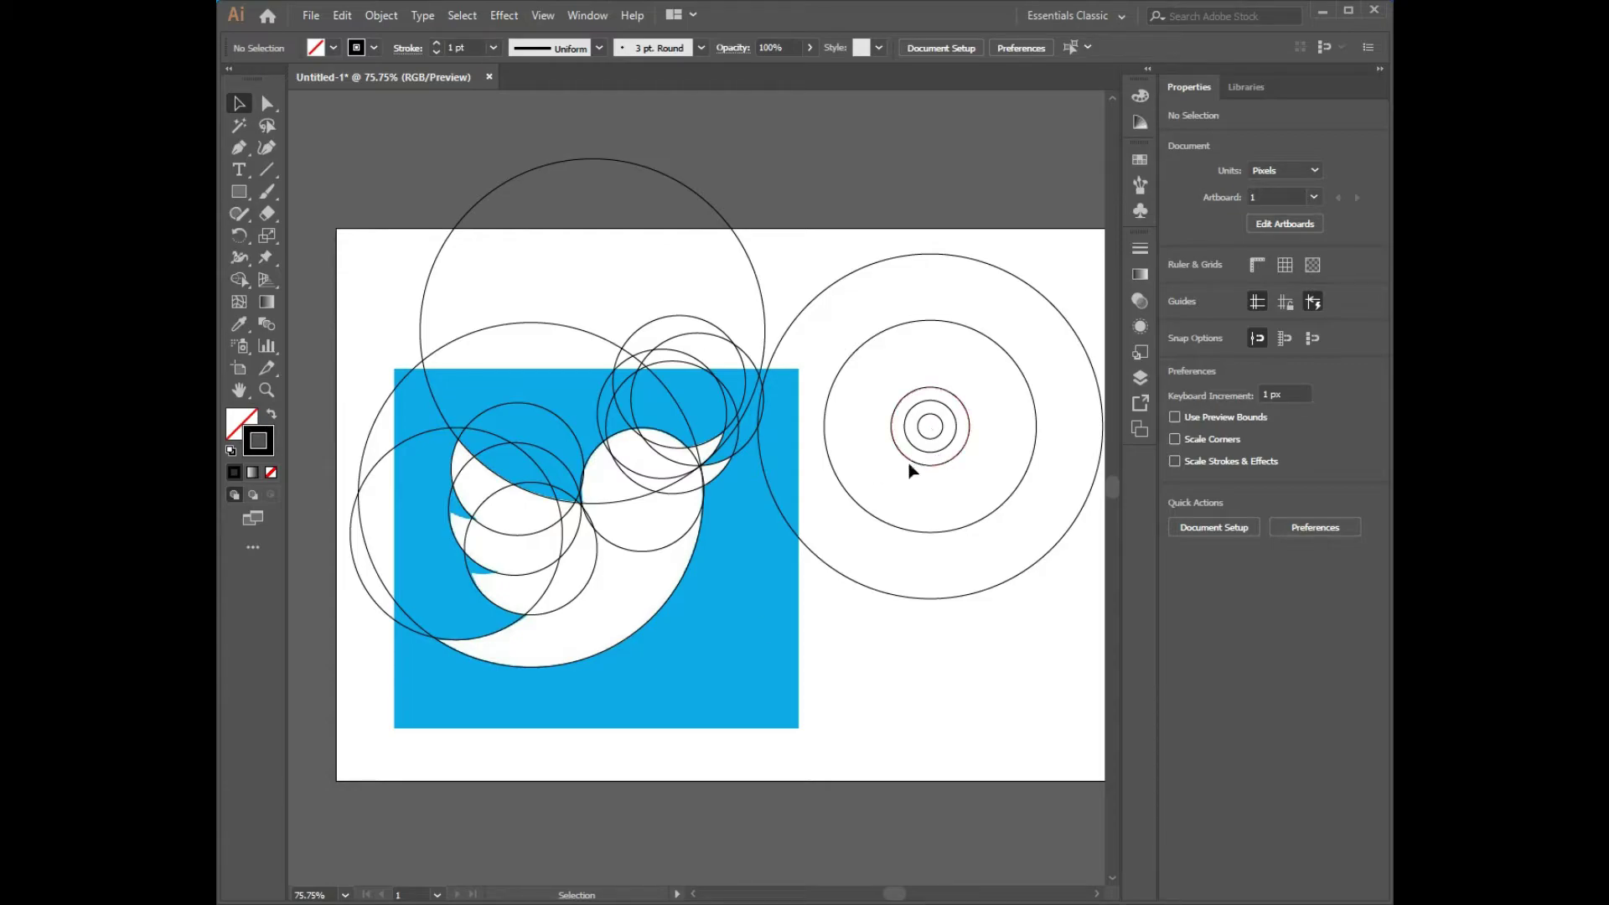
# Move a small circle onto the wing feathers and nudge it left and down.
pyautogui.moveTo(919, 466)
pyautogui.mouseDown()
pyautogui.moveTo(840, 683)
pyautogui.moveTo(492, 537)
pyautogui.mouseUp()
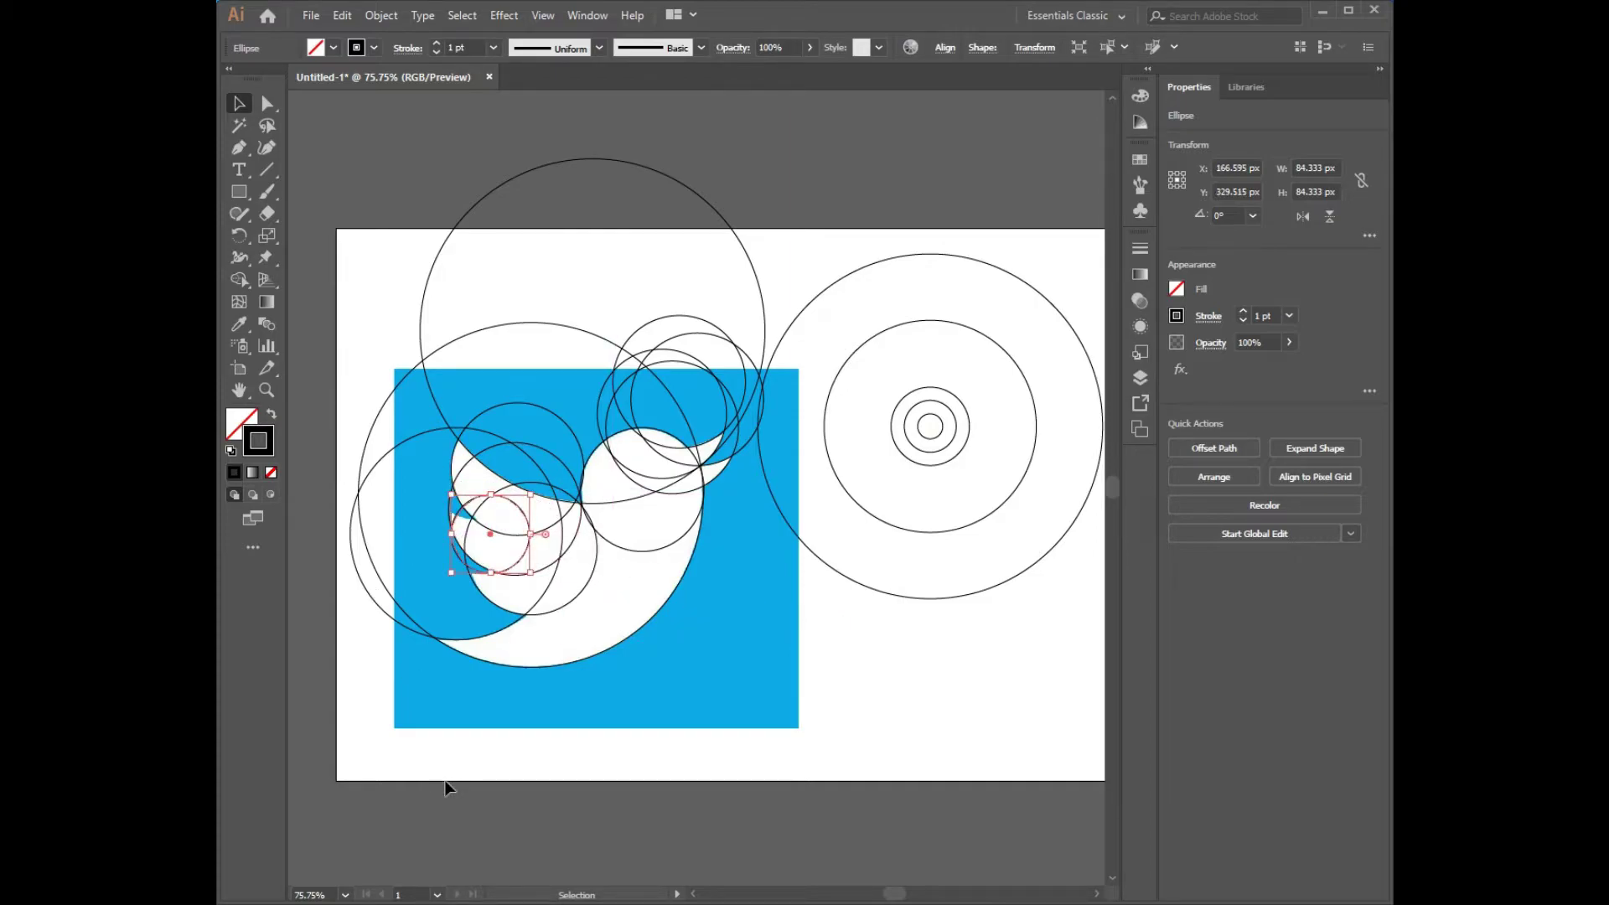
pyautogui.press('Left')
pyautogui.press('Left')
pyautogui.press('Left')
pyautogui.press('Left')
pyautogui.press('Left')
pyautogui.press('Down')
pyautogui.press('Down')
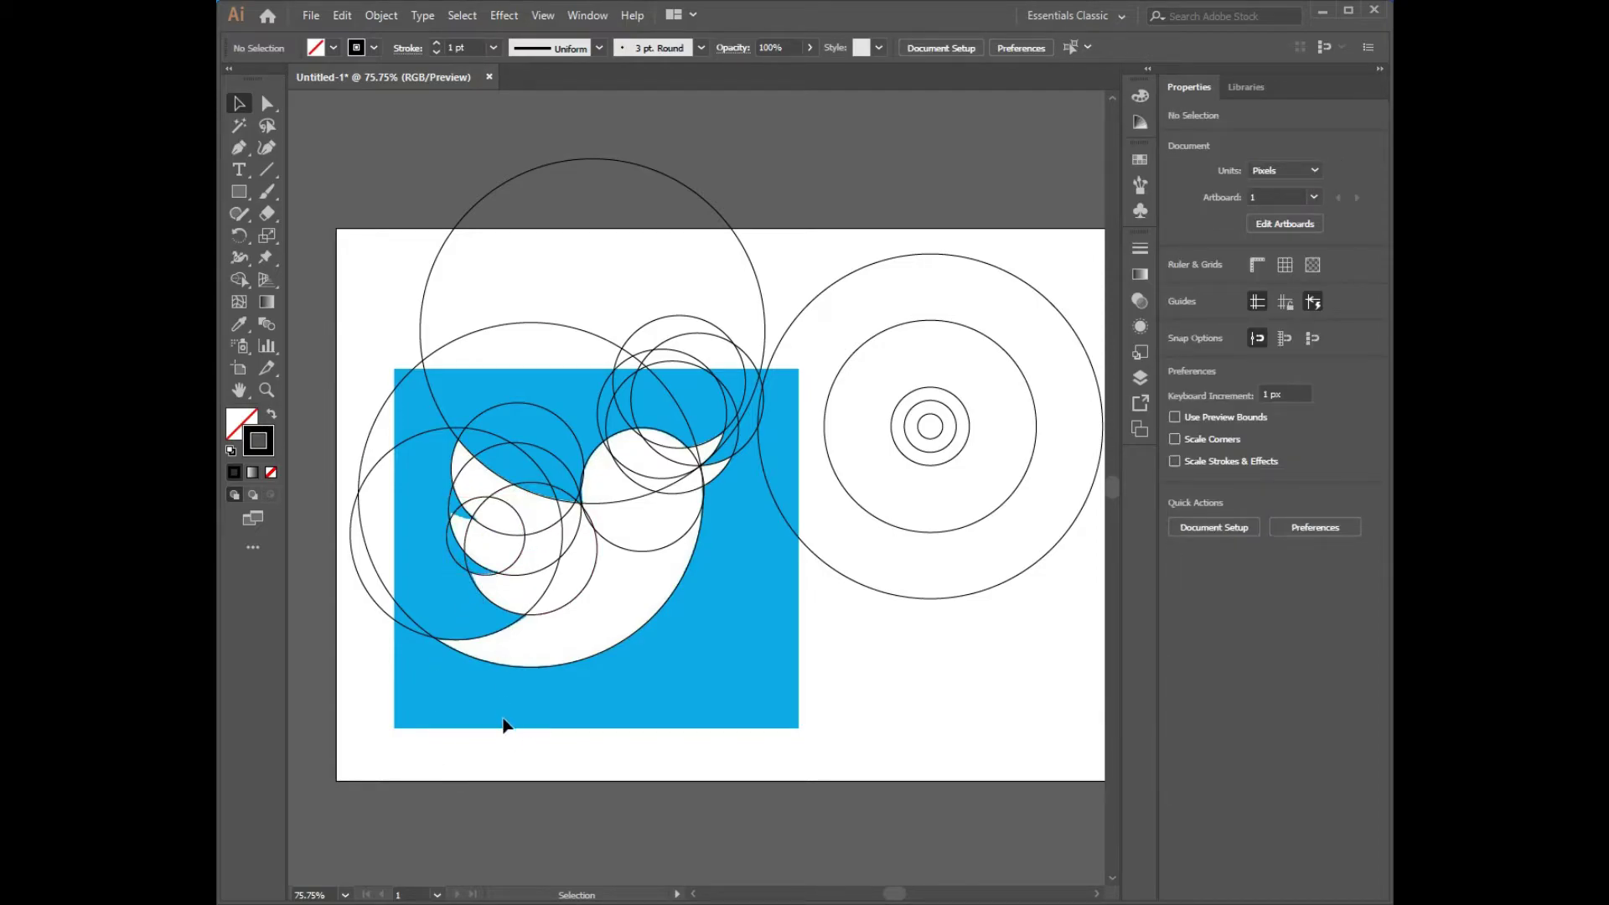
pyautogui.click(485, 577)
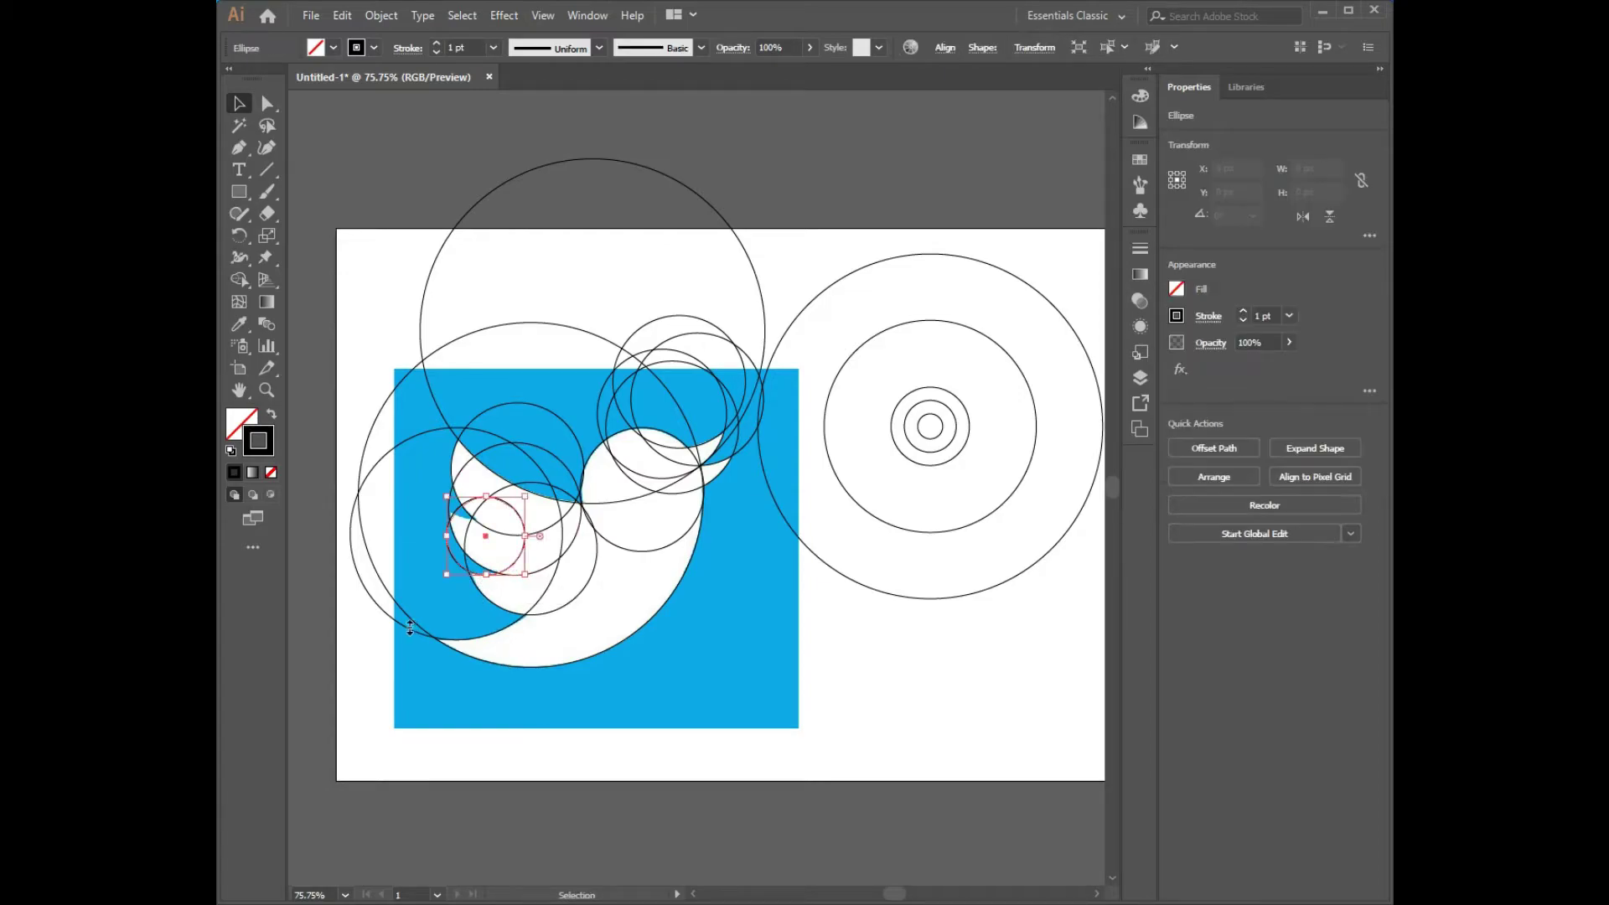
pyautogui.hotkey('ctrl', 'shift', 'a')
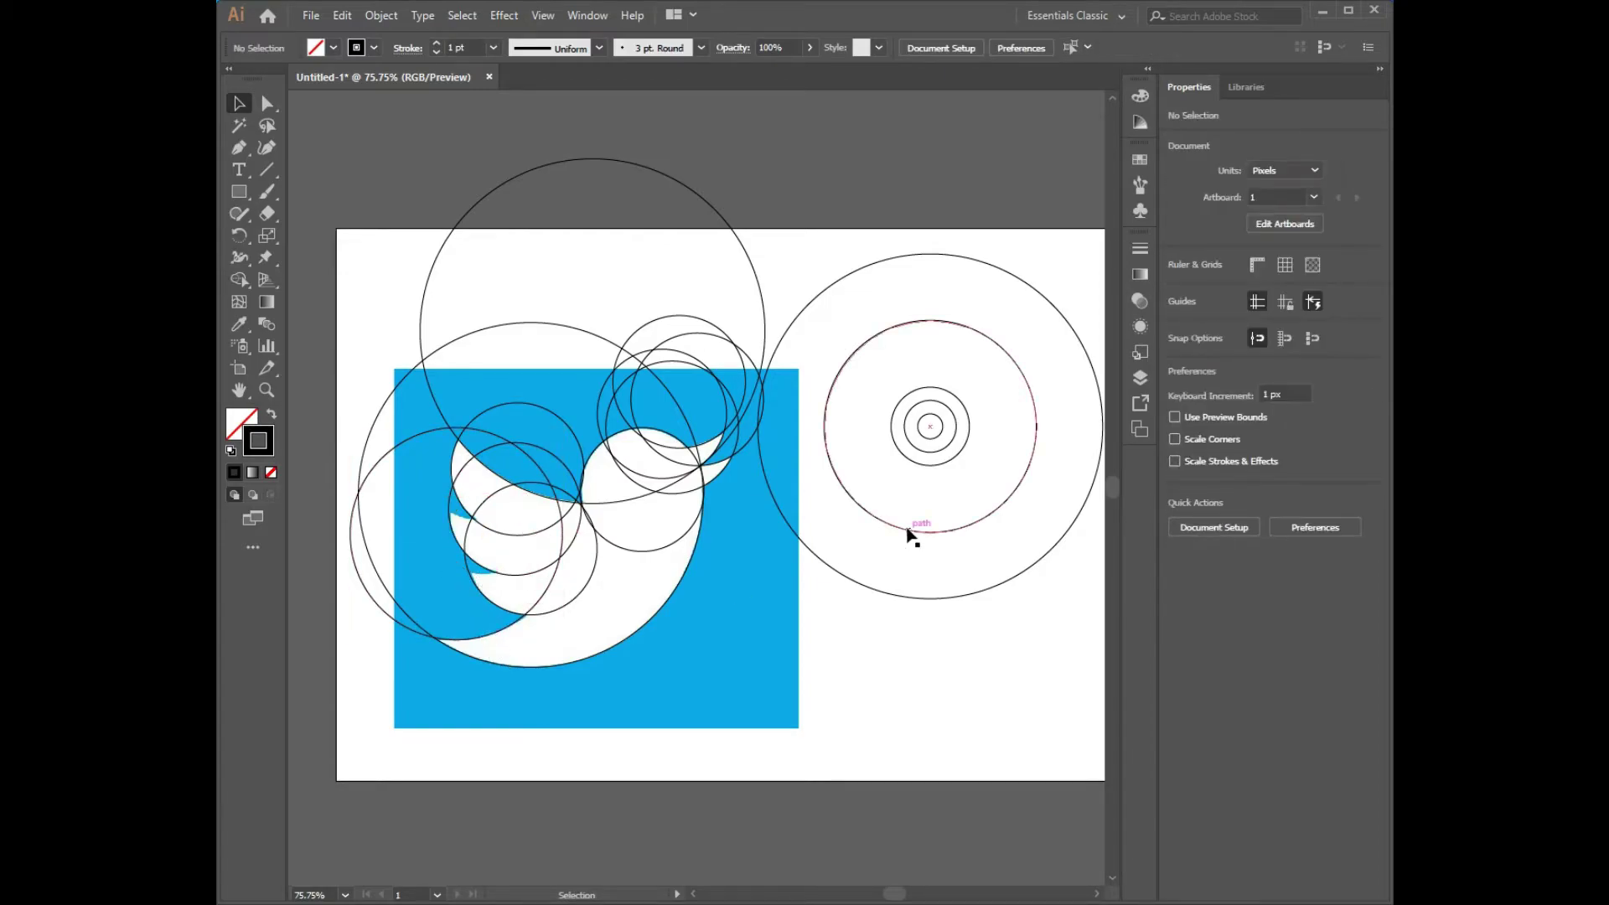
# Reposition a ring on the wing and nudge it slightly up and right.
pyautogui.moveTo(498, 575)
pyautogui.mouseDown()
pyautogui.moveTo(514, 534)
pyautogui.moveTo(487, 520)
pyautogui.mouseUp()
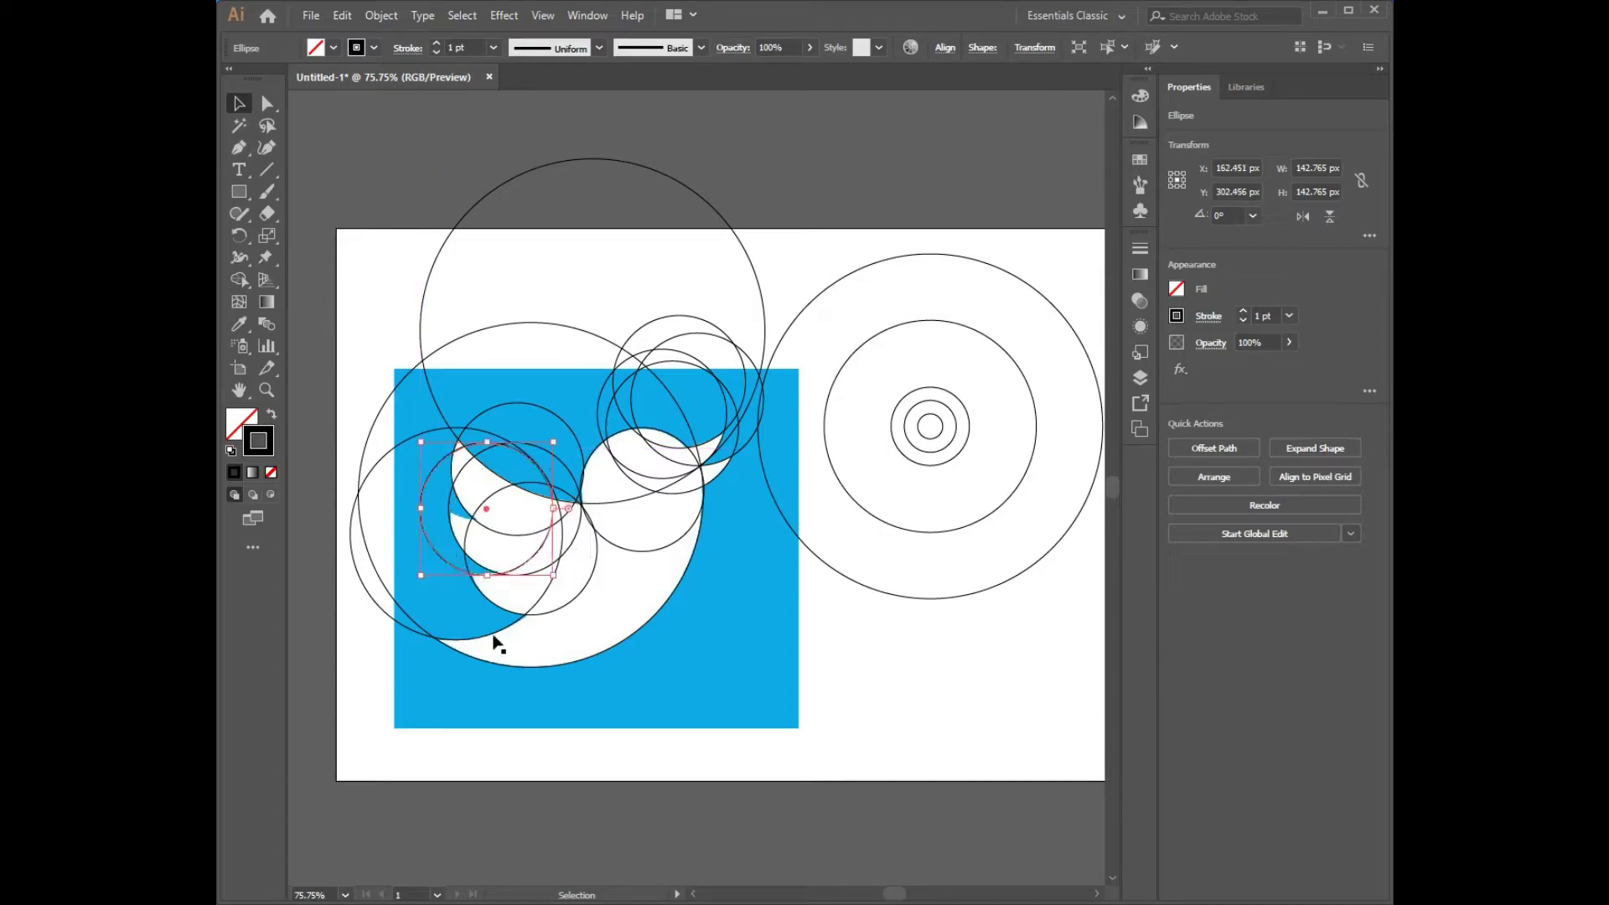
pyautogui.click(595, 709)
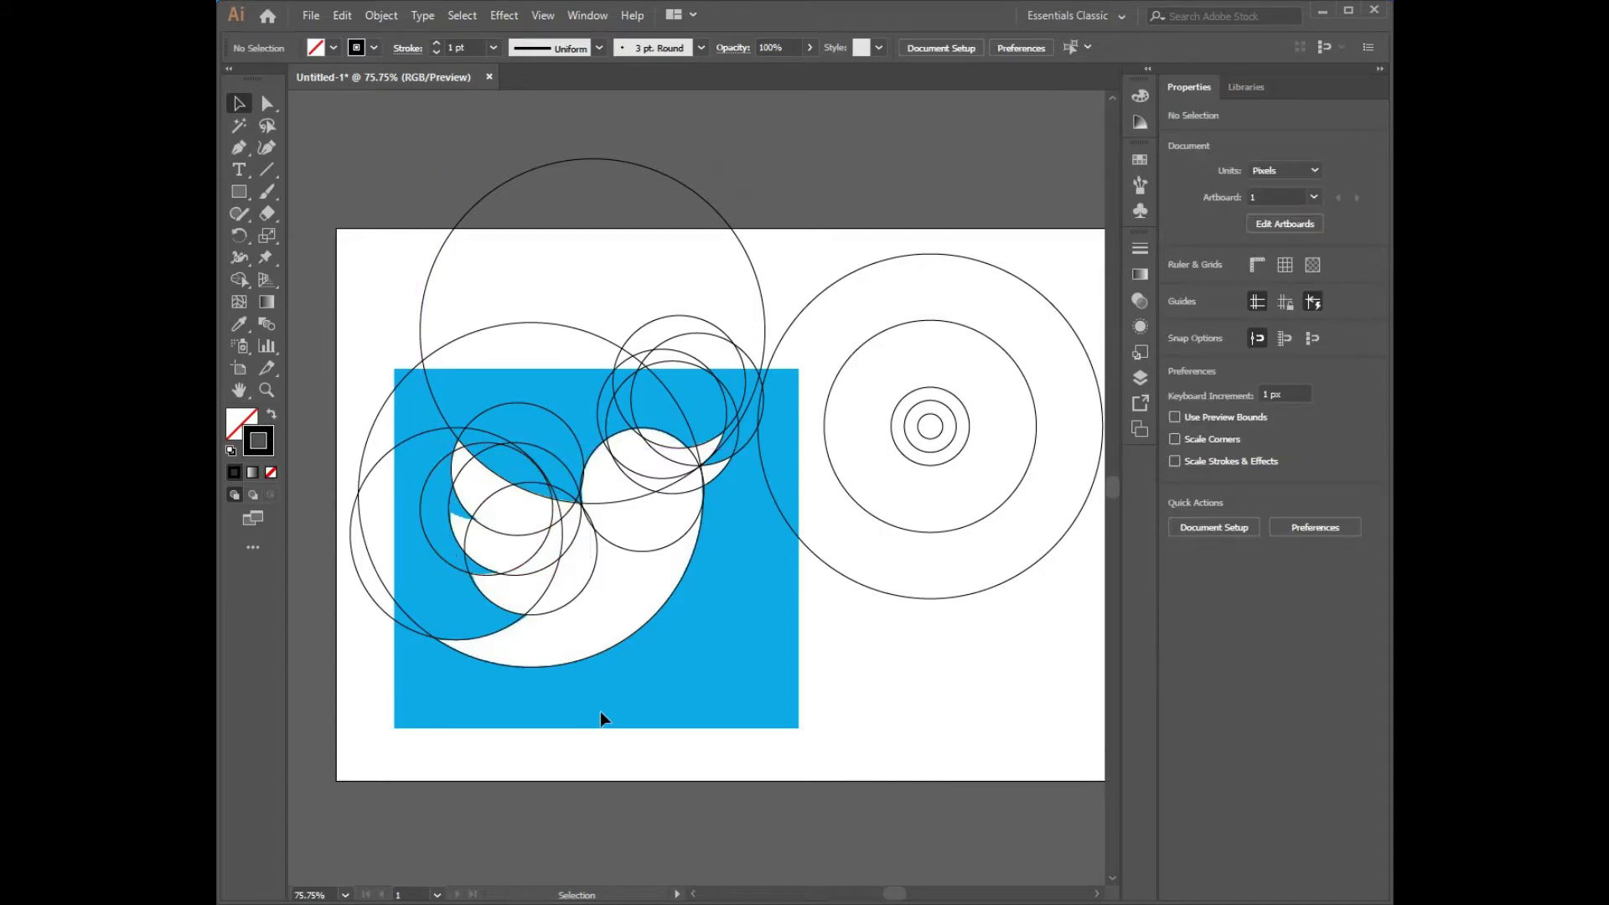
pyautogui.click(463, 576)
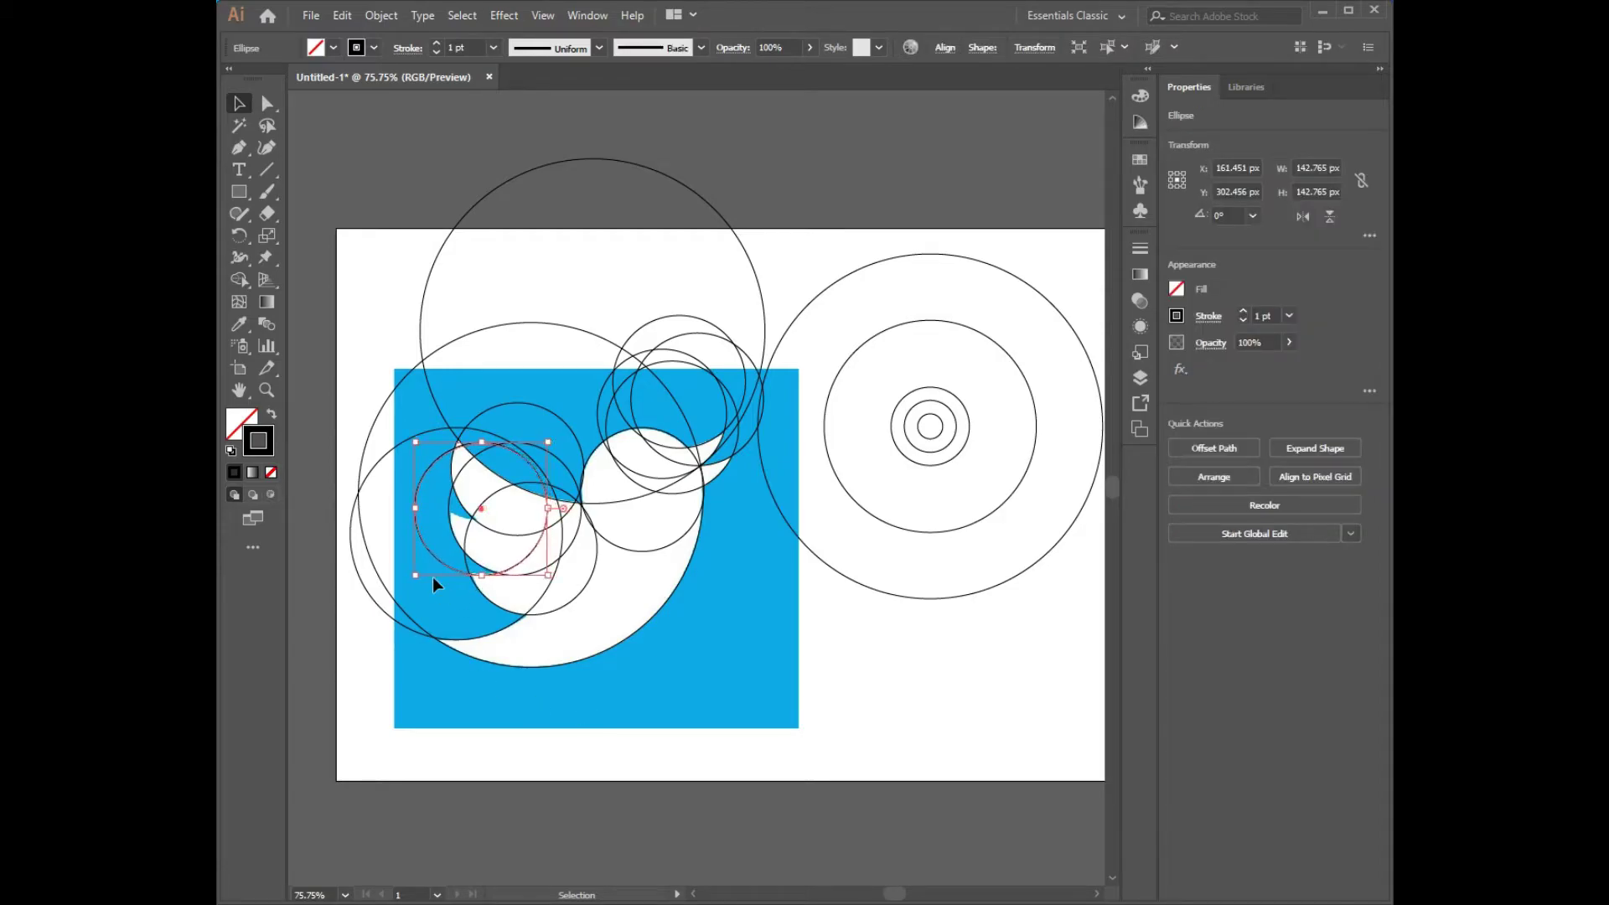
pyautogui.press('Up')
pyautogui.press('Right')
pyautogui.press('Right')
pyautogui.click(672, 691)
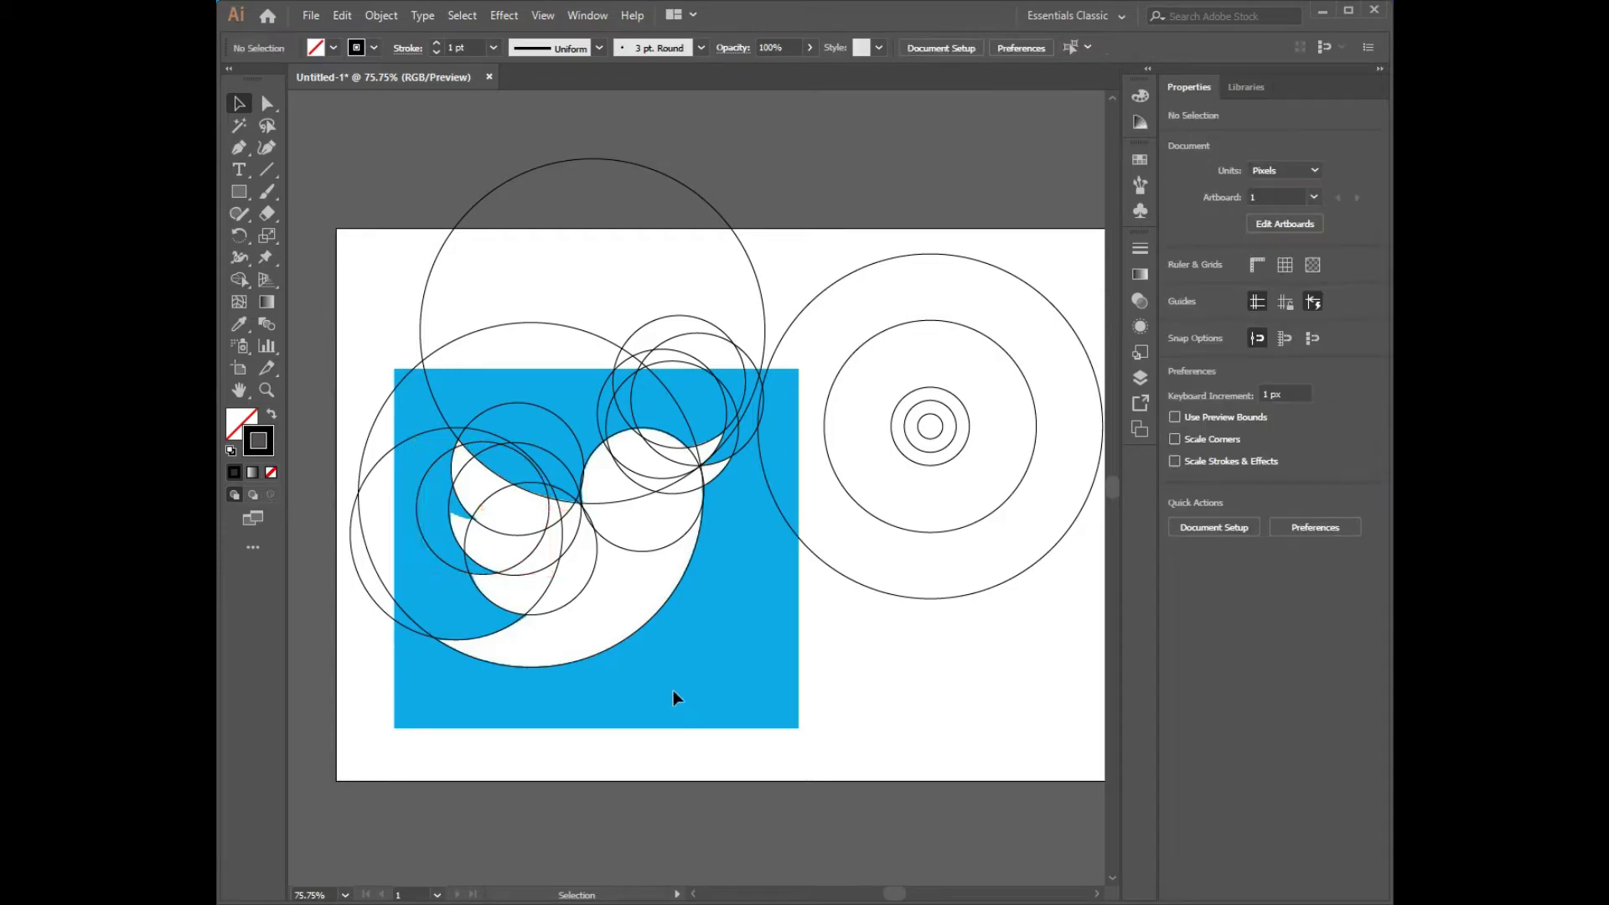
# Inspect the circle intersections and move a circle up over the bird's wing.
pyautogui.click(267, 390)
pyautogui.moveTo(479, 563); pyautogui.dragTo(519, 594)
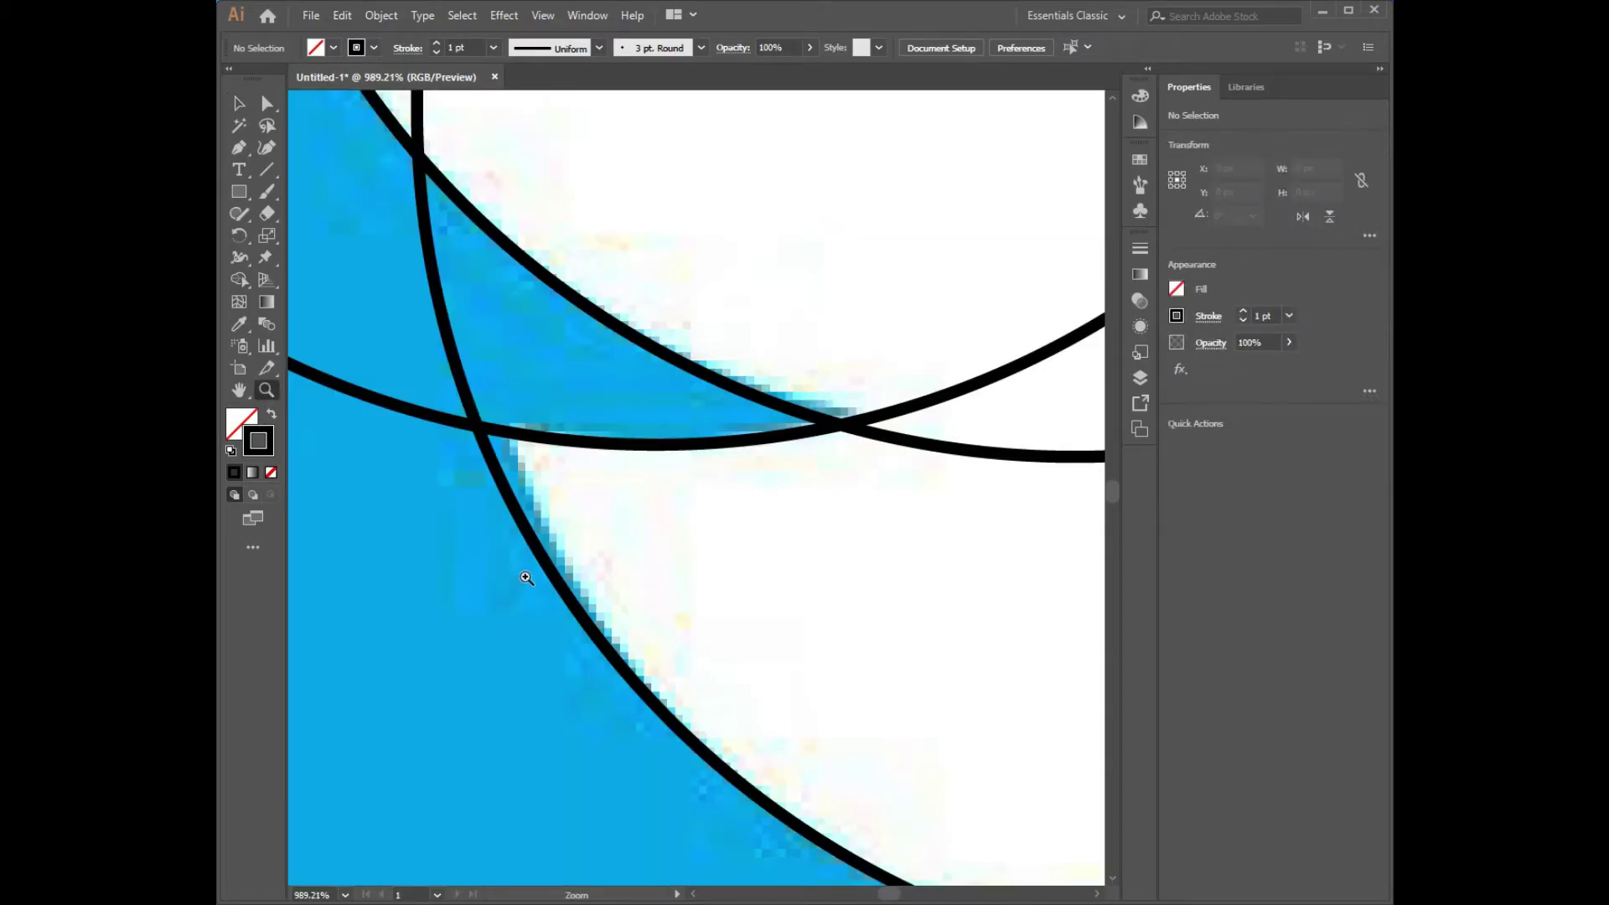
pyautogui.hotkey('ctrl', '0')
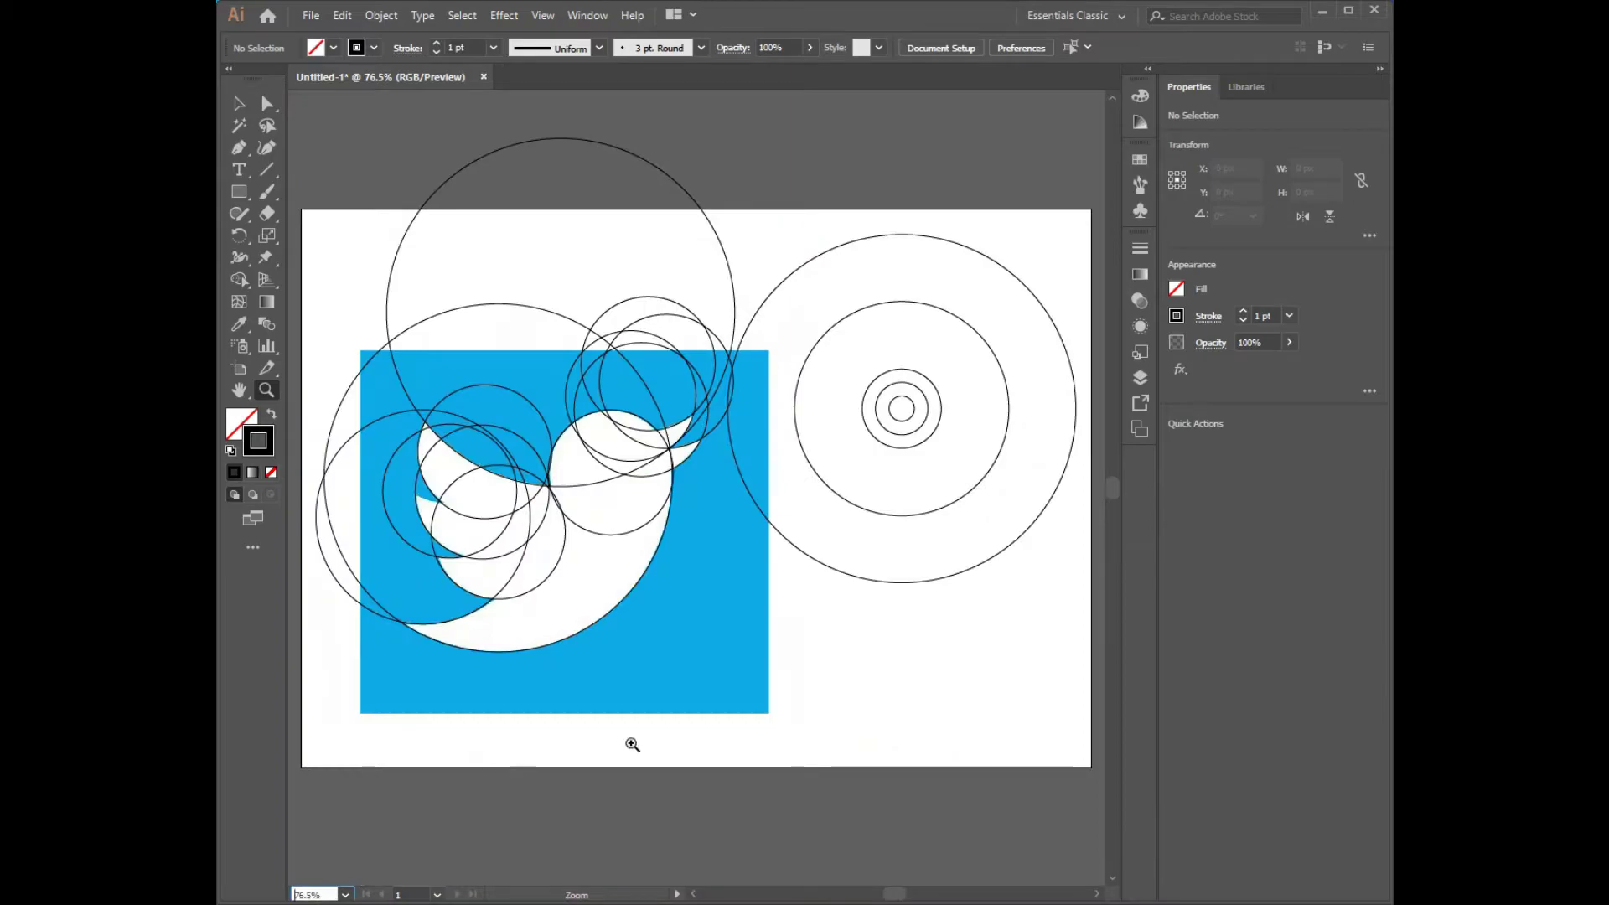
pyautogui.press('v')
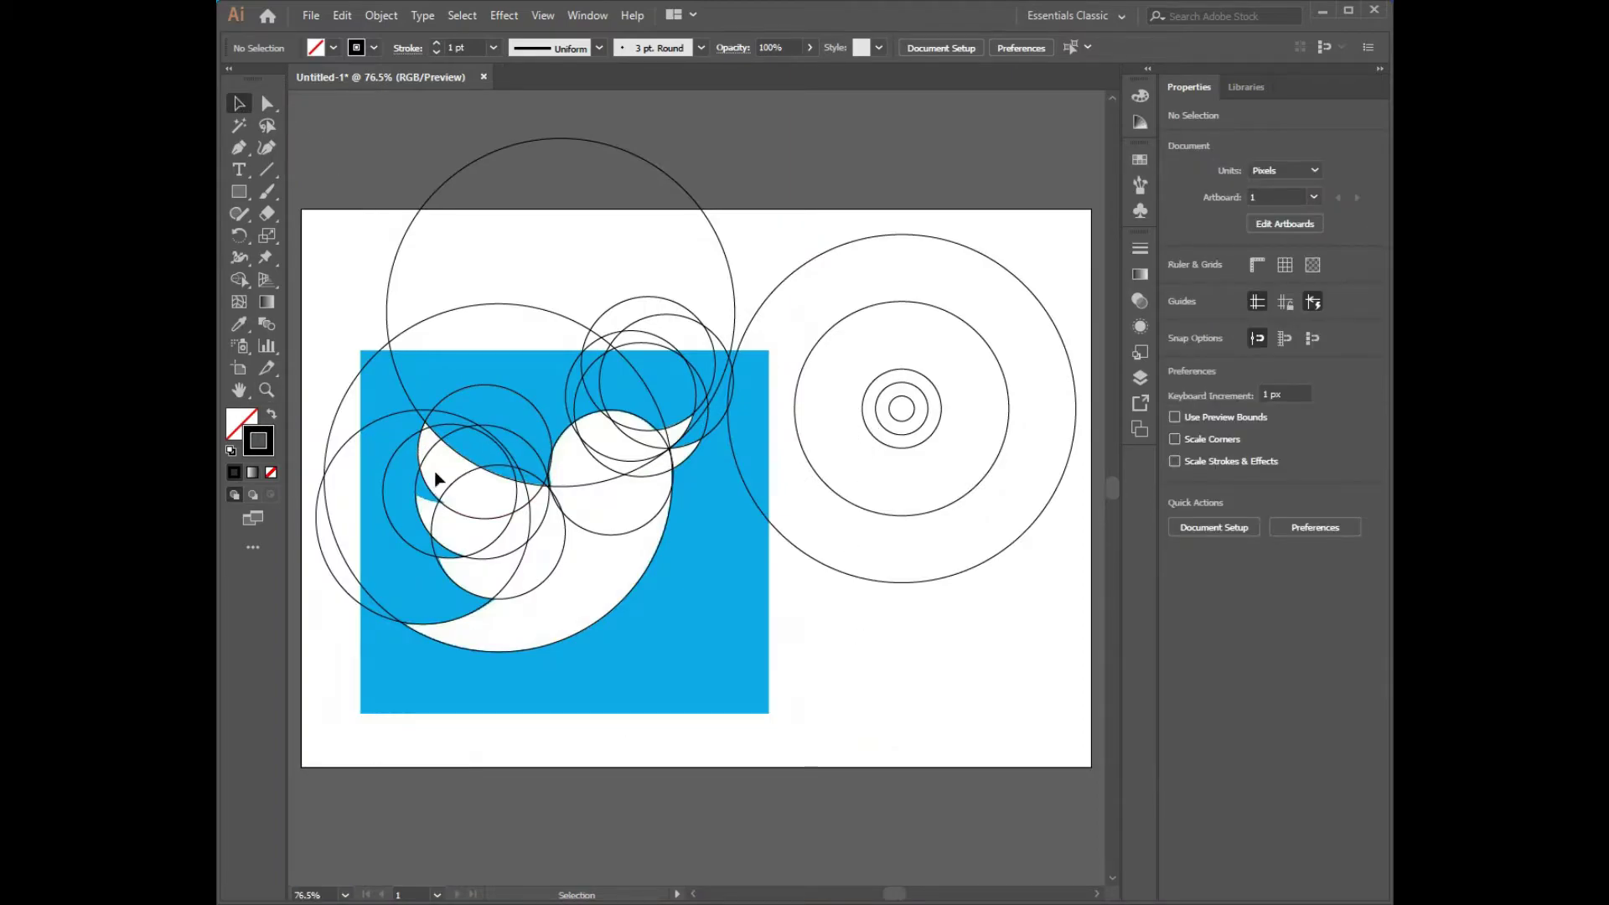
pyautogui.moveTo(404, 444)
pyautogui.mouseDown()
pyautogui.moveTo(443, 458)
pyautogui.moveTo(442, 436)
pyautogui.mouseUp()
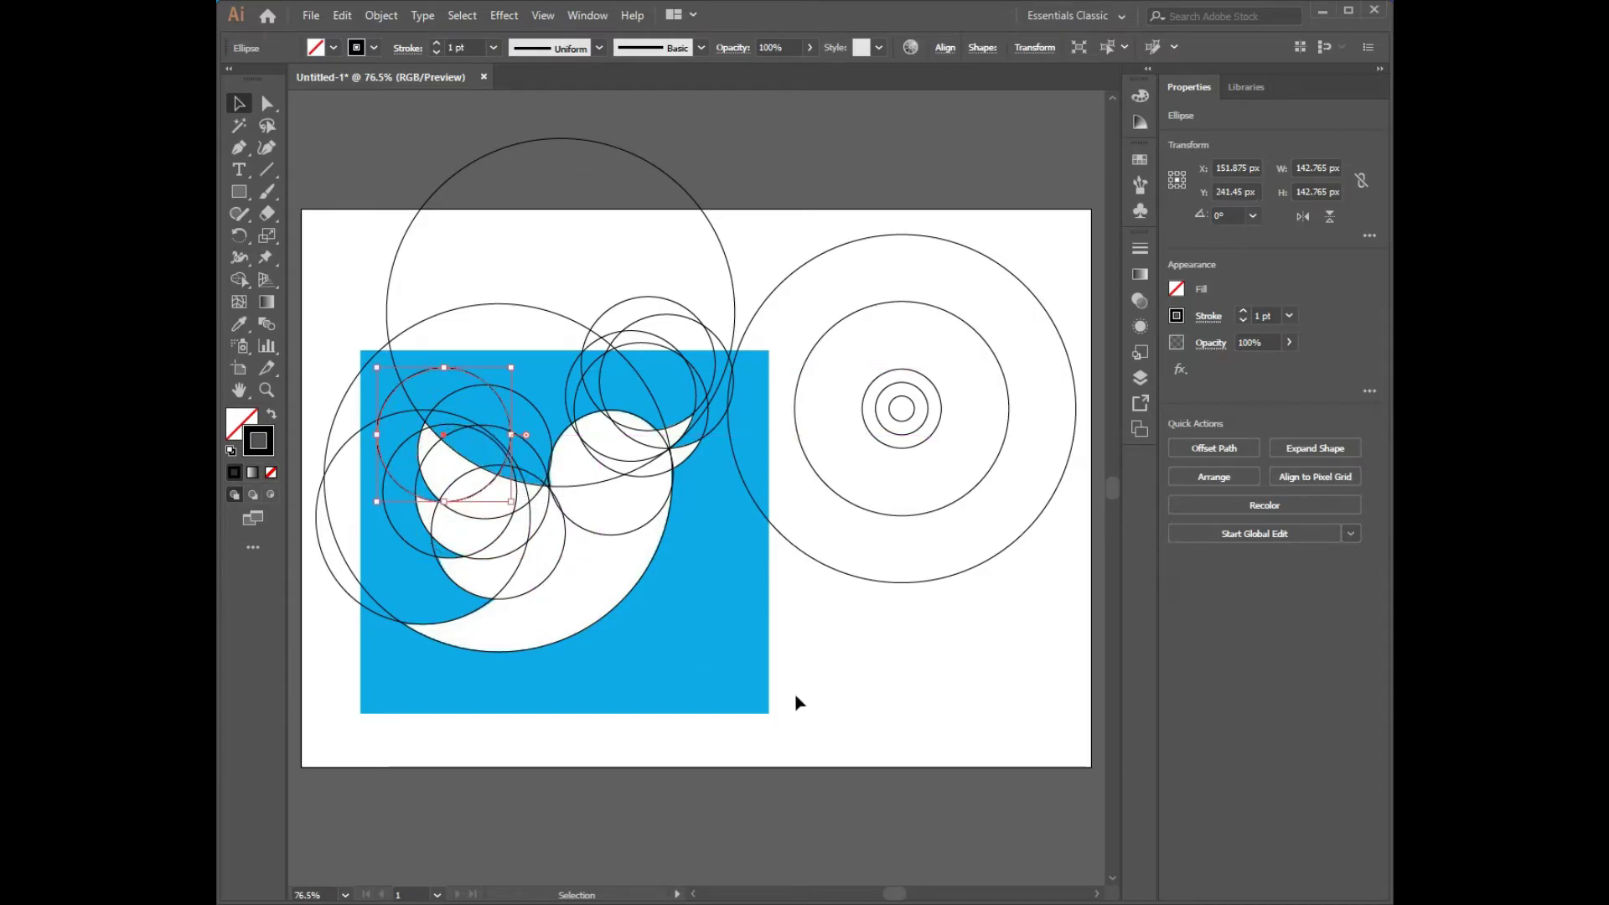
pyautogui.click(850, 683)
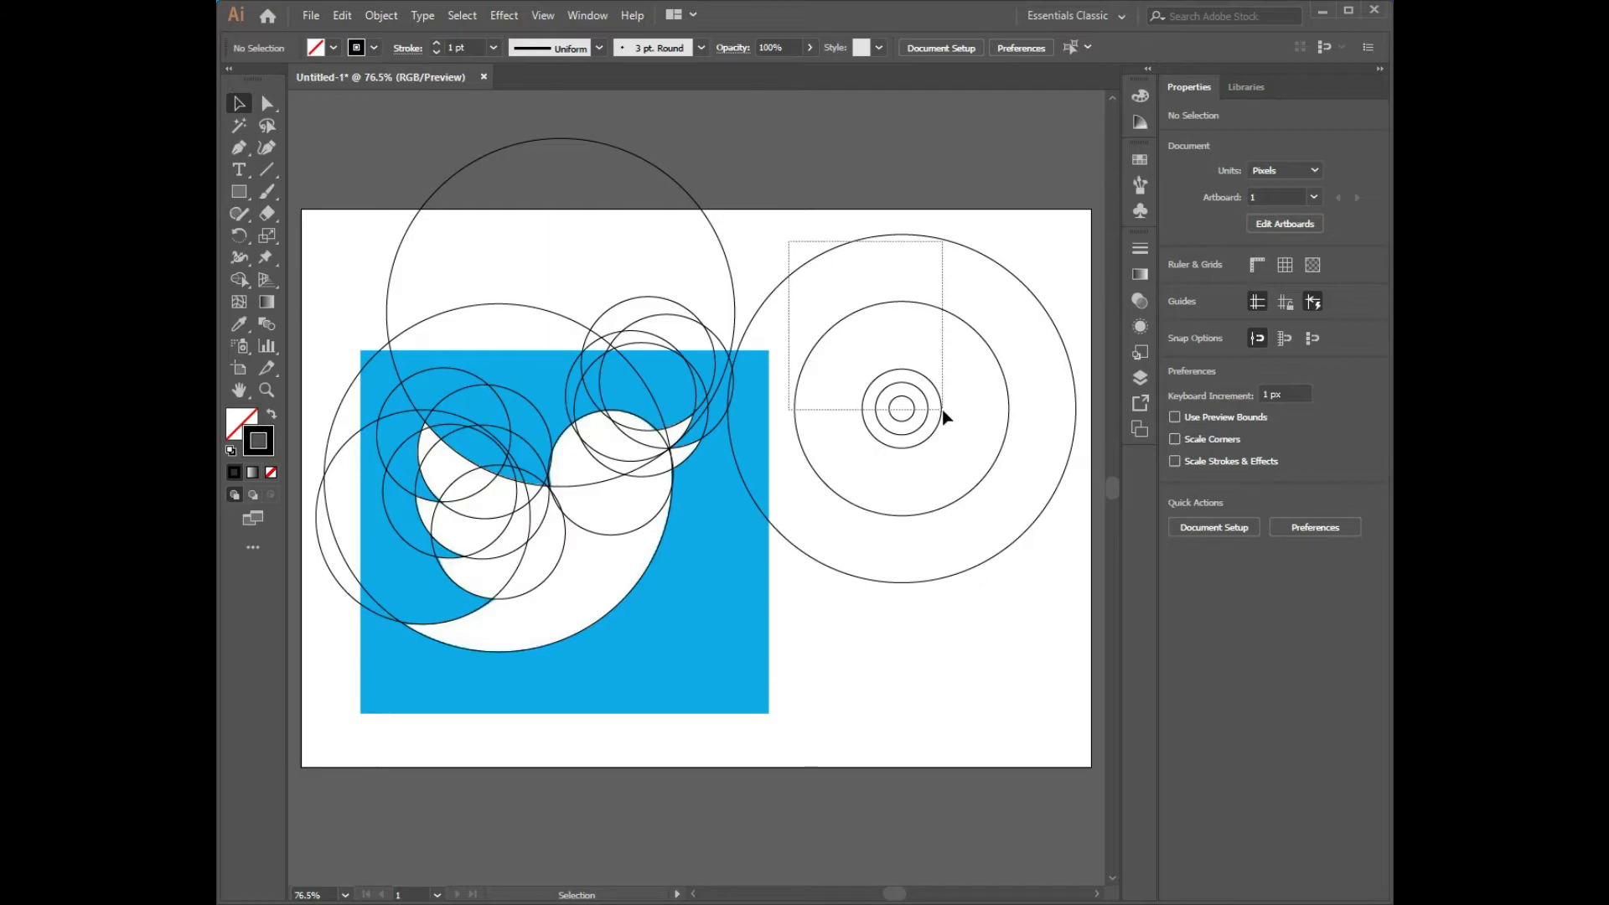
# Delete the unused concentric circles to the right of the bird.
pyautogui.moveTo(811, 263); pyautogui.dragTo(945, 415)
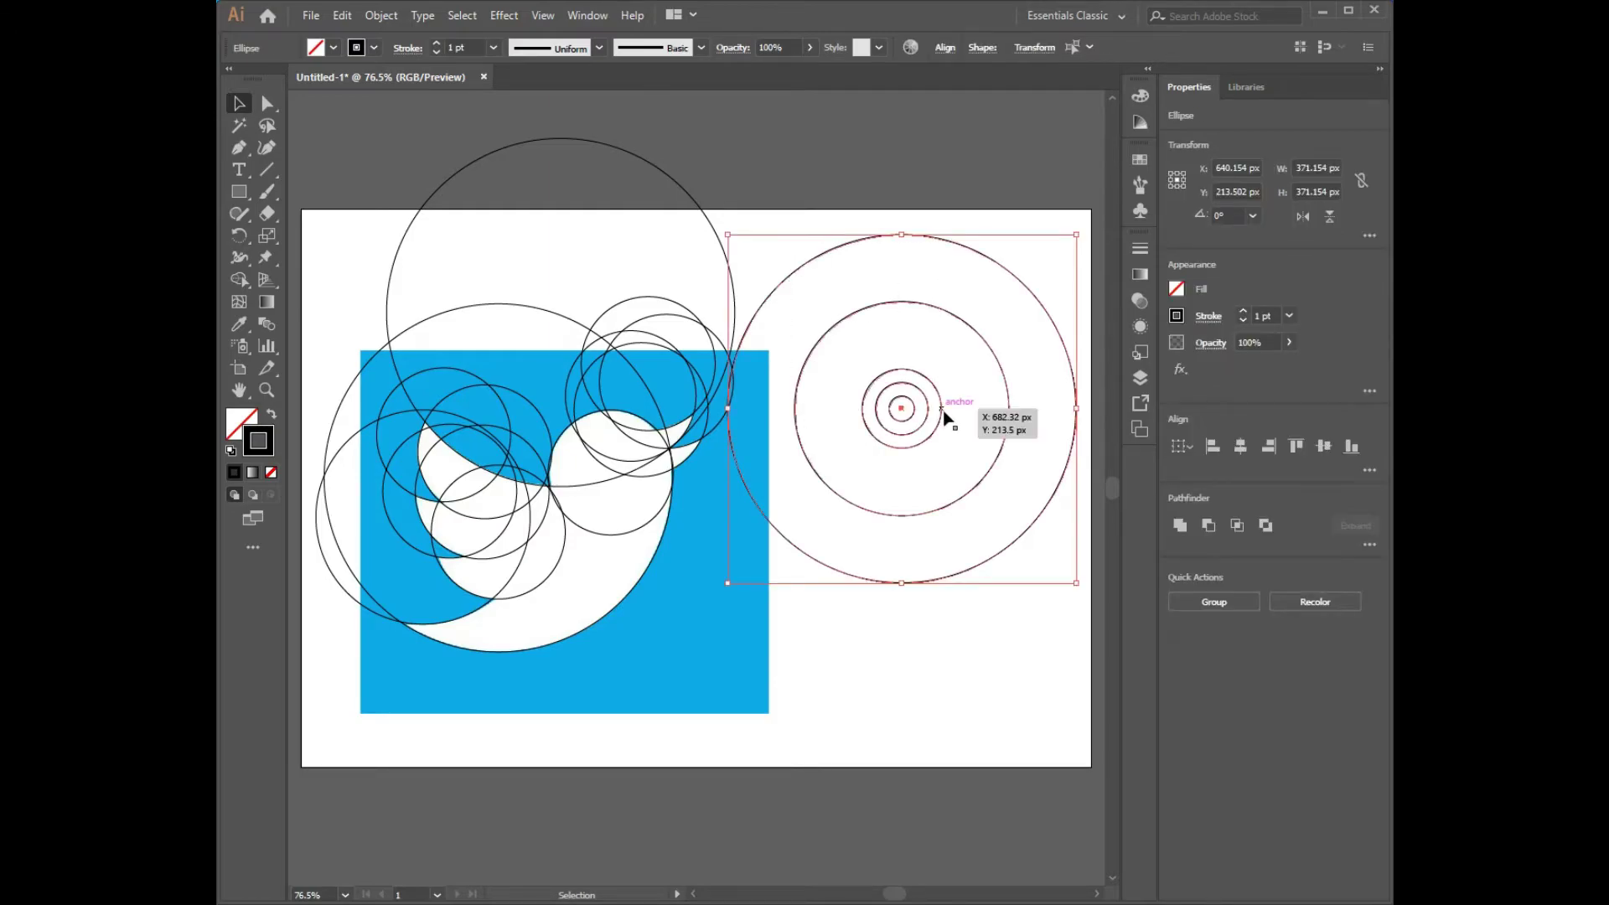
pyautogui.press('Delete')
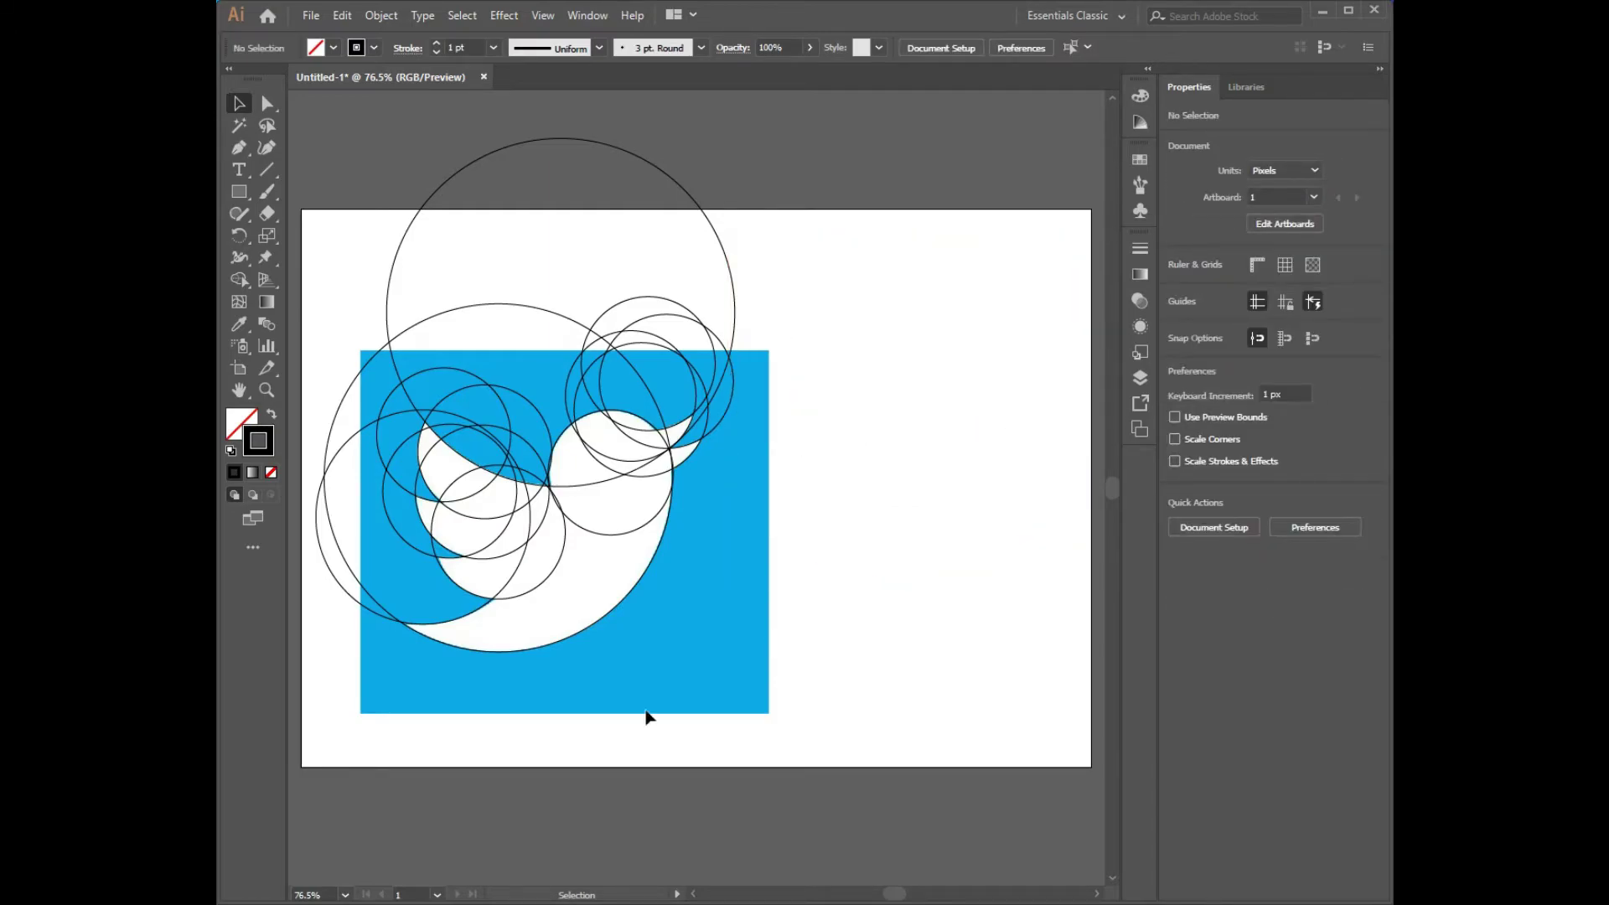
pyautogui.click(266, 389)
# At 200% with all circles selected, Shape Builder-merge the beak, head, neck, wing and body regions.
pyautogui.moveTo(331, 367); pyautogui.dragTo(711, 617)
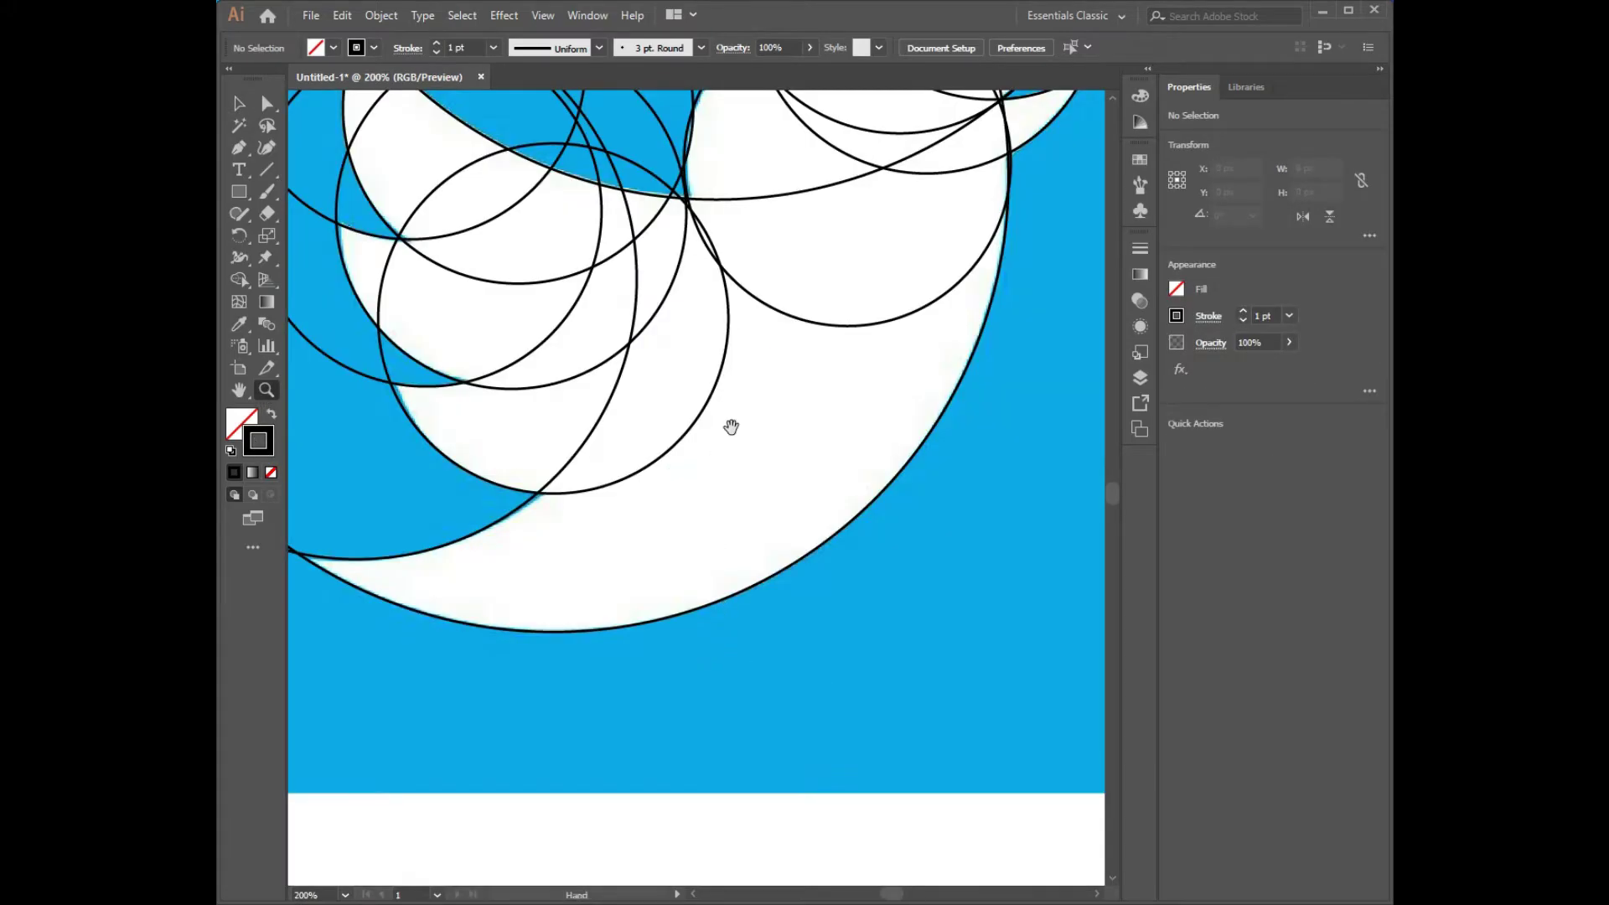
pyautogui.moveTo(732, 424); pyautogui.dragTo(748, 628)
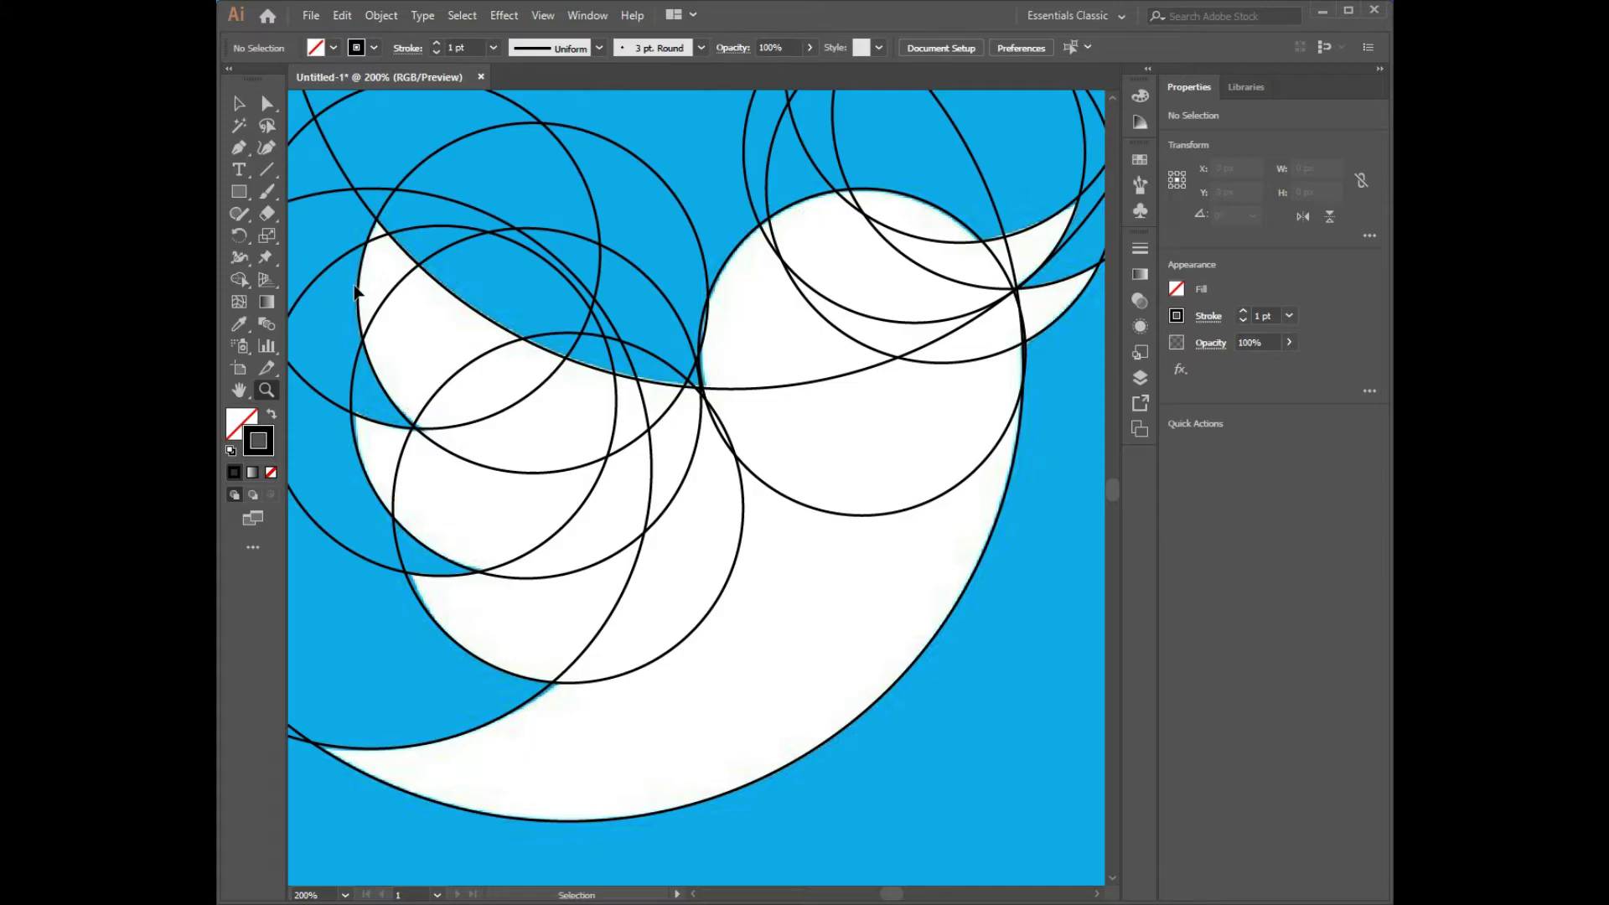
pyautogui.hotkey('ctrl', 'a')
pyautogui.click(245, 278)
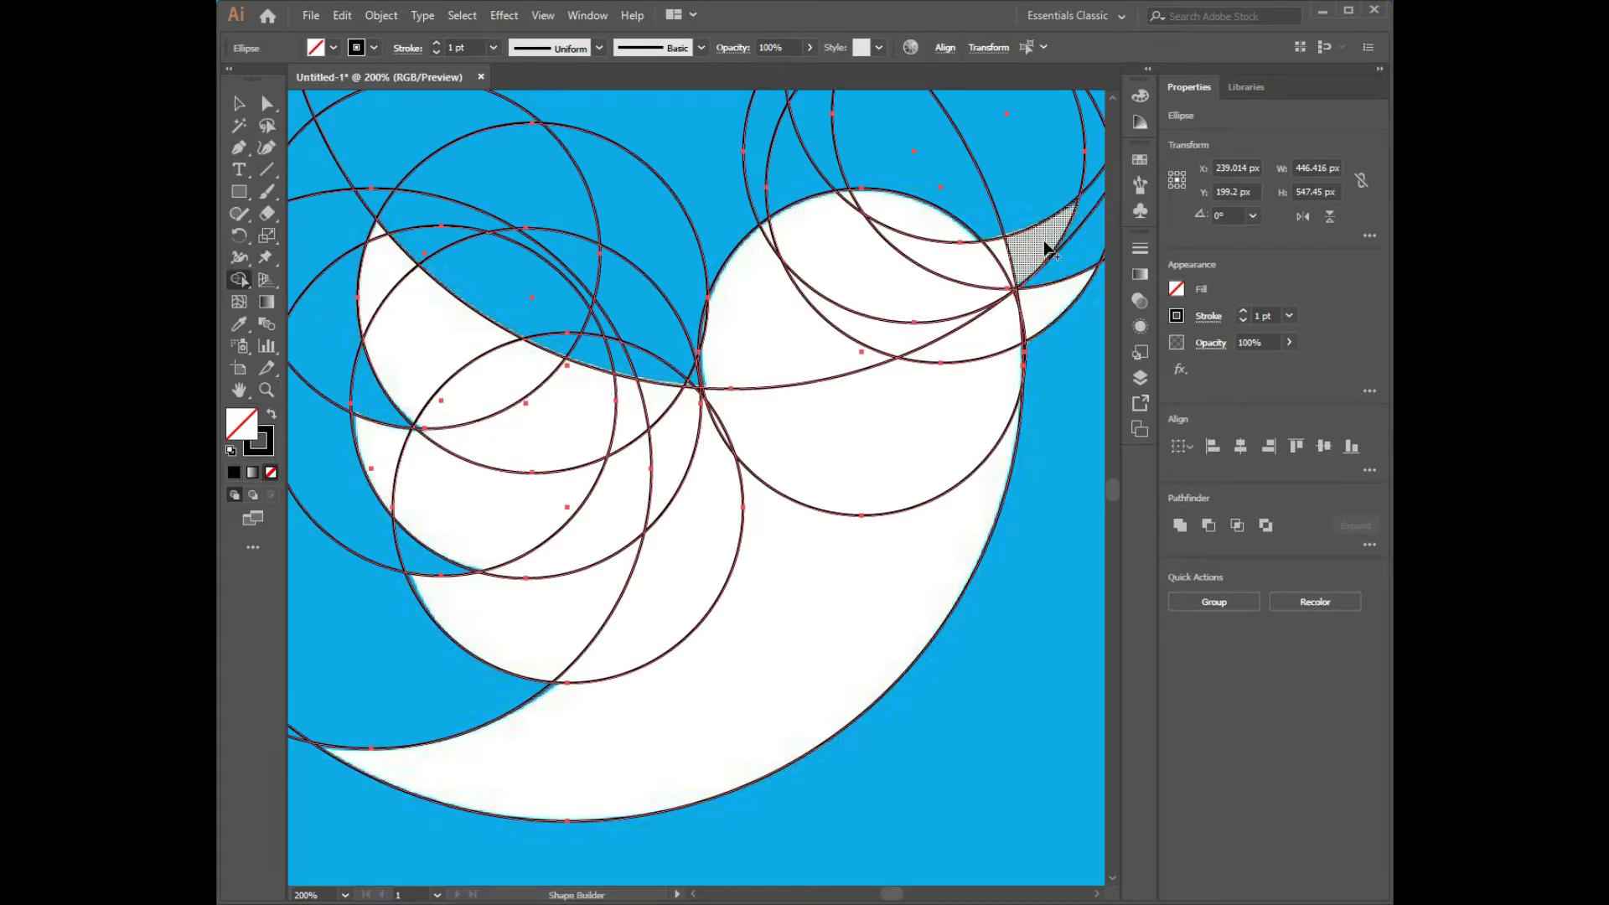
pyautogui.moveTo(998, 264); pyautogui.dragTo(1034, 316)
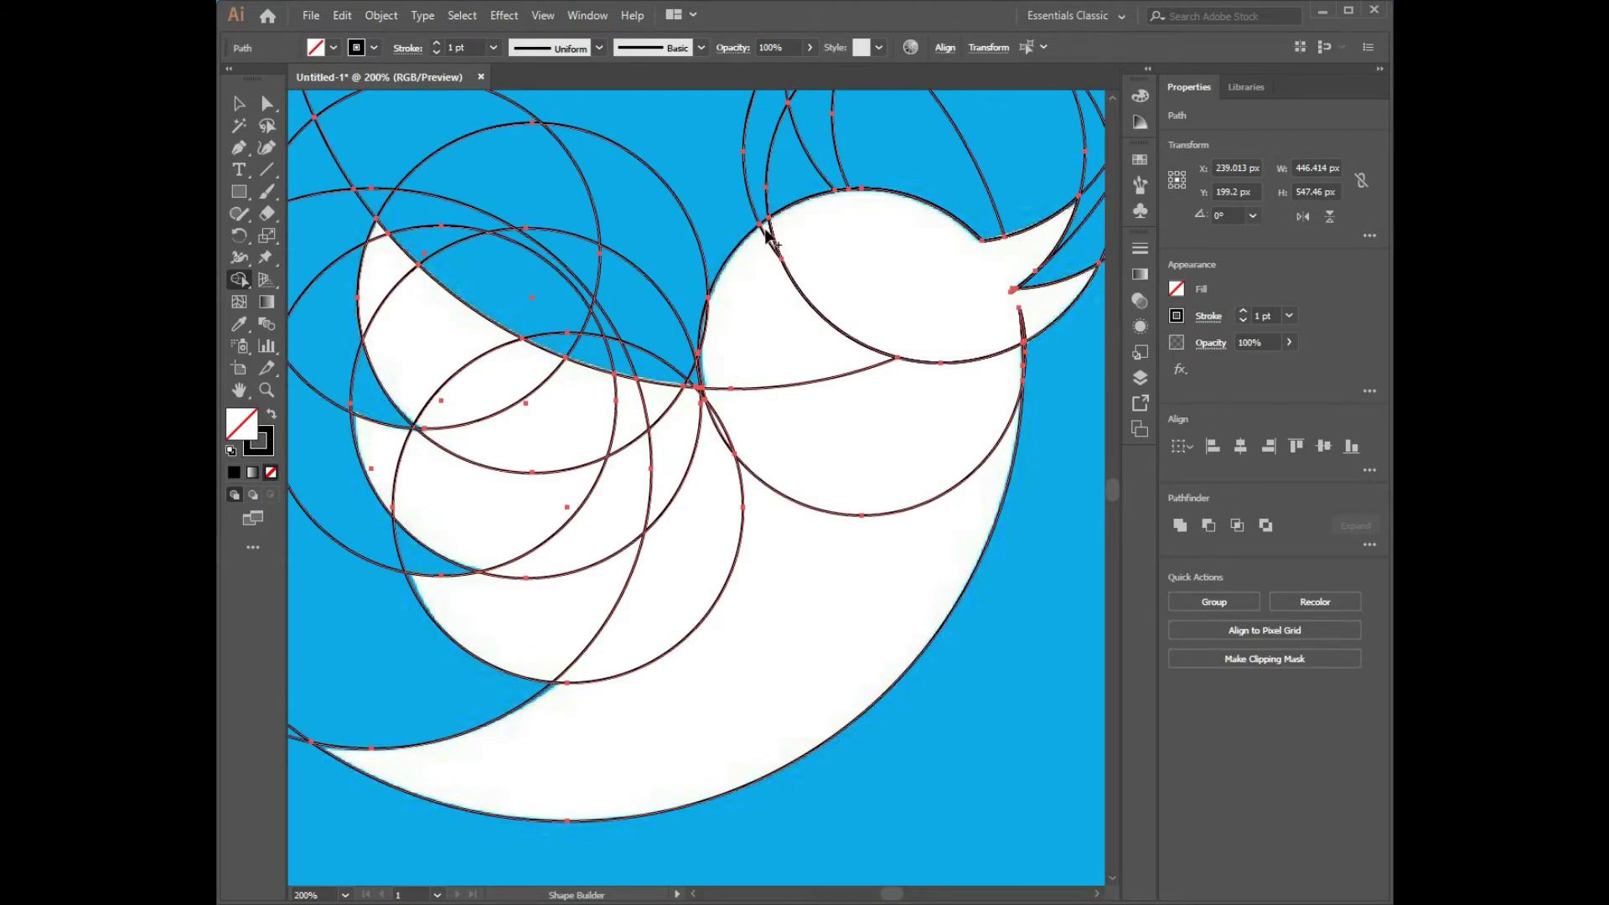
pyautogui.moveTo(783, 302); pyautogui.dragTo(867, 413)
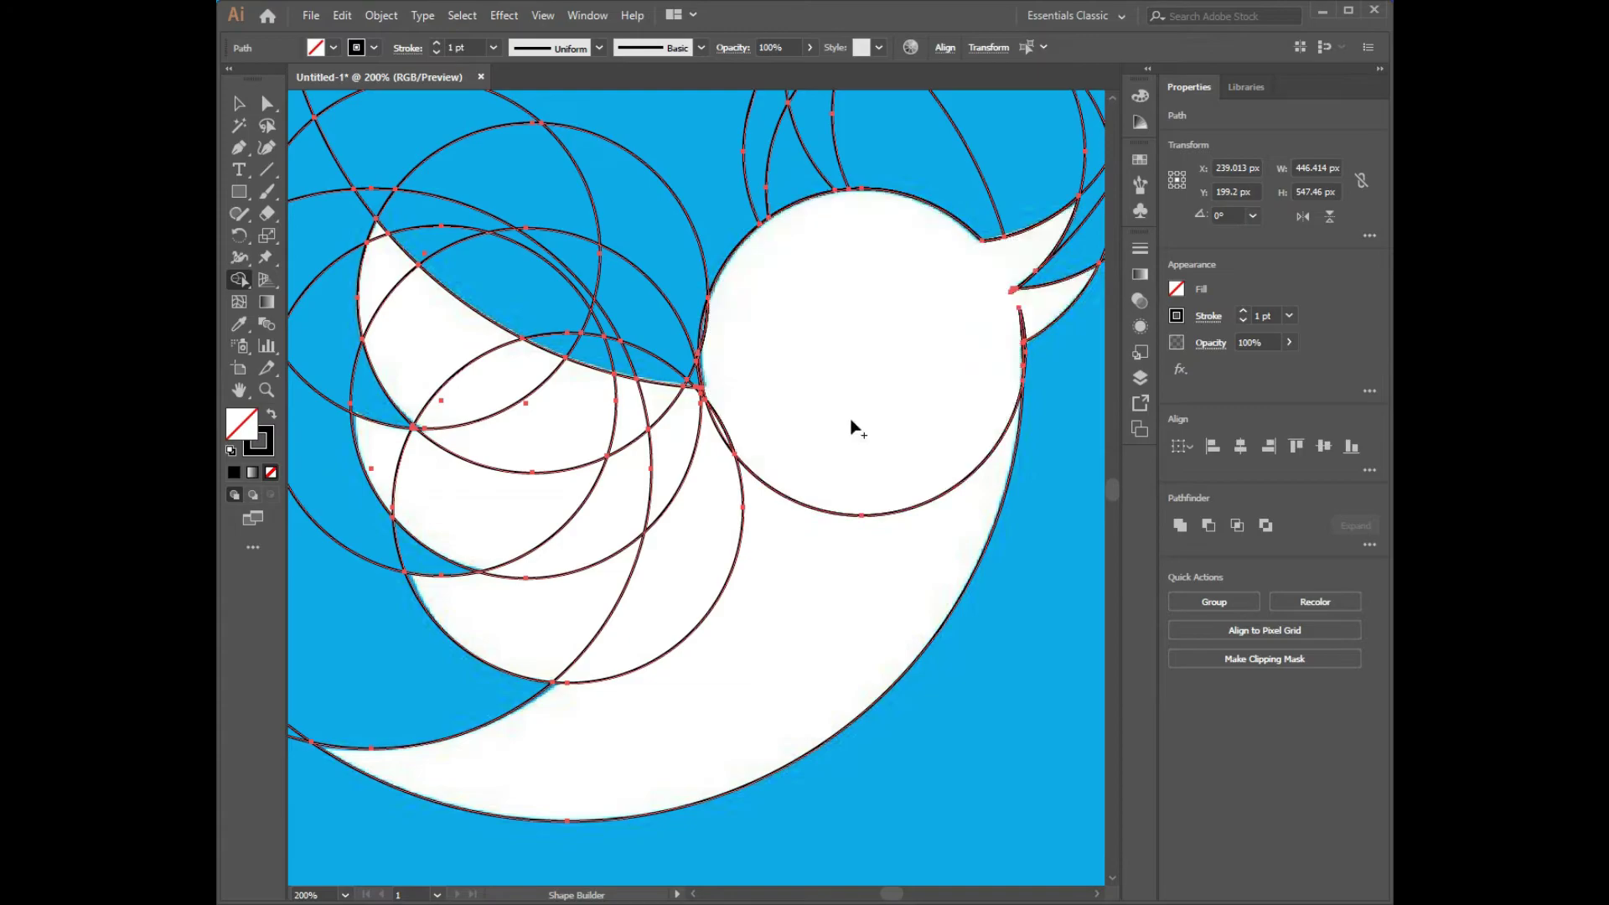
pyautogui.moveTo(802, 455)
pyautogui.mouseDown()
pyautogui.moveTo(845, 382)
pyautogui.moveTo(452, 260)
pyautogui.mouseUp()
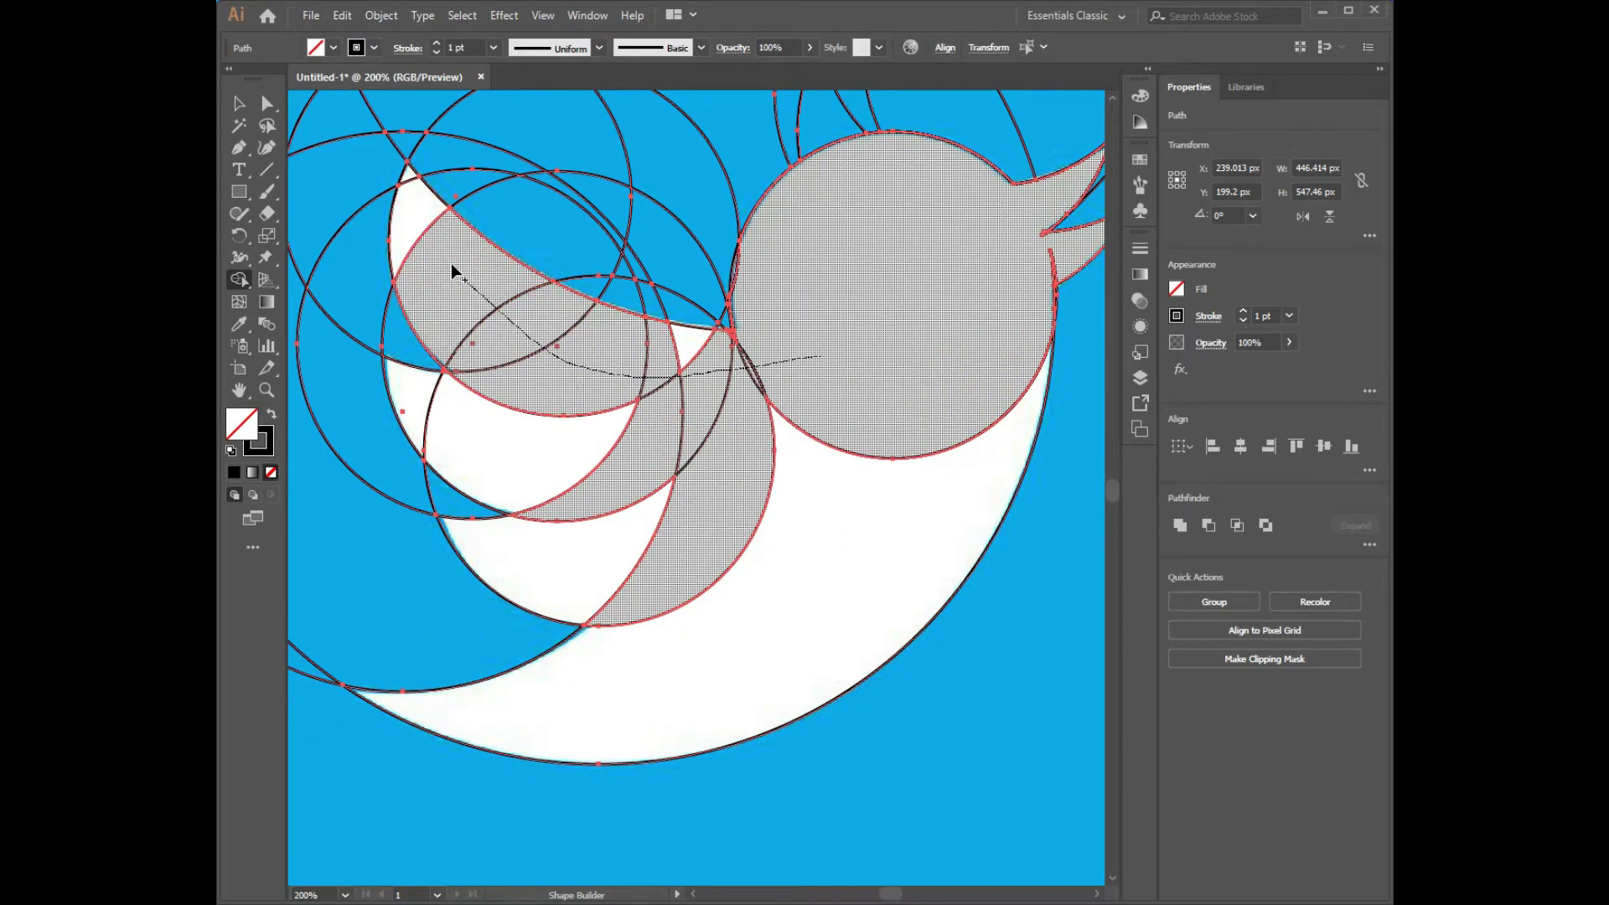
pyautogui.moveTo(409, 181); pyautogui.dragTo(498, 315)
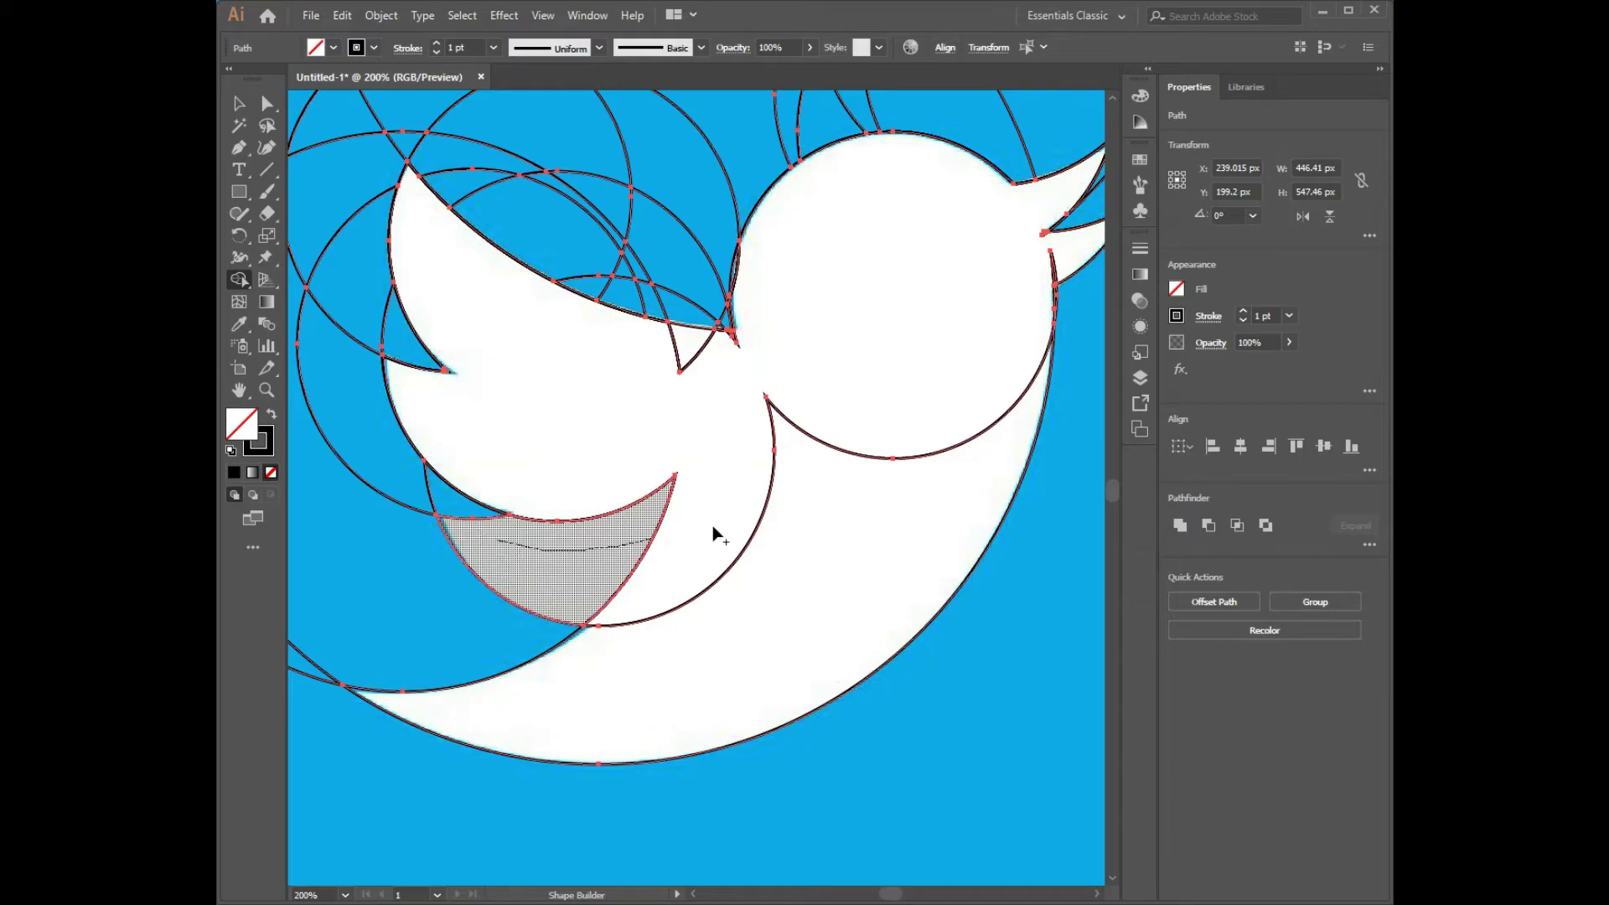
pyautogui.moveTo(479, 521); pyautogui.dragTo(712, 528)
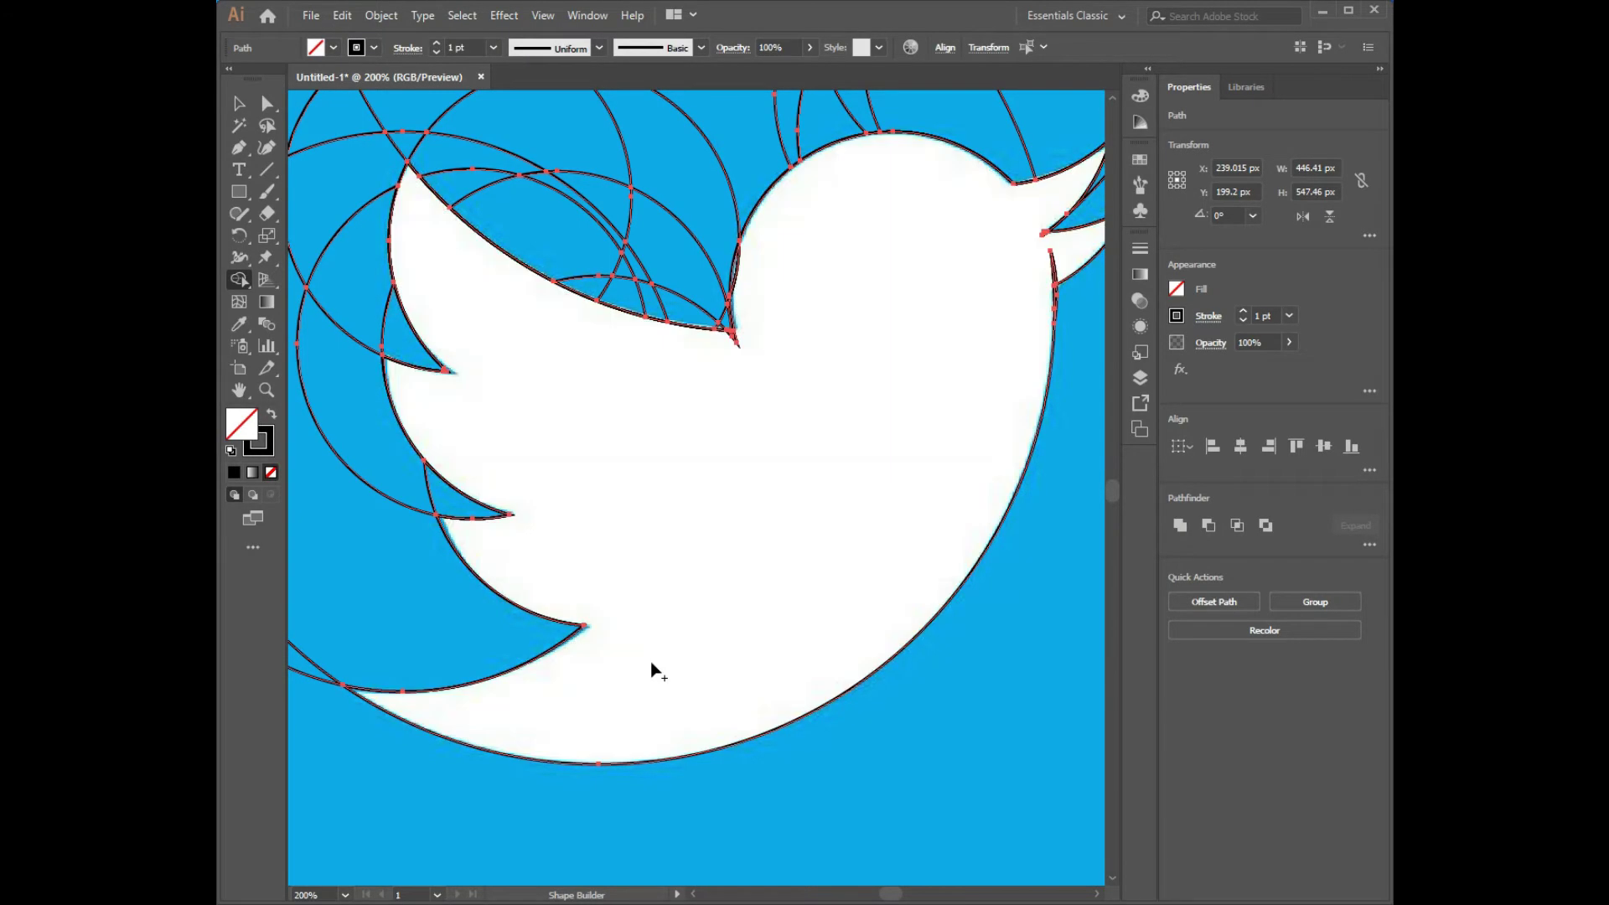
pyautogui.moveTo(650, 661); pyautogui.dragTo(722, 477)
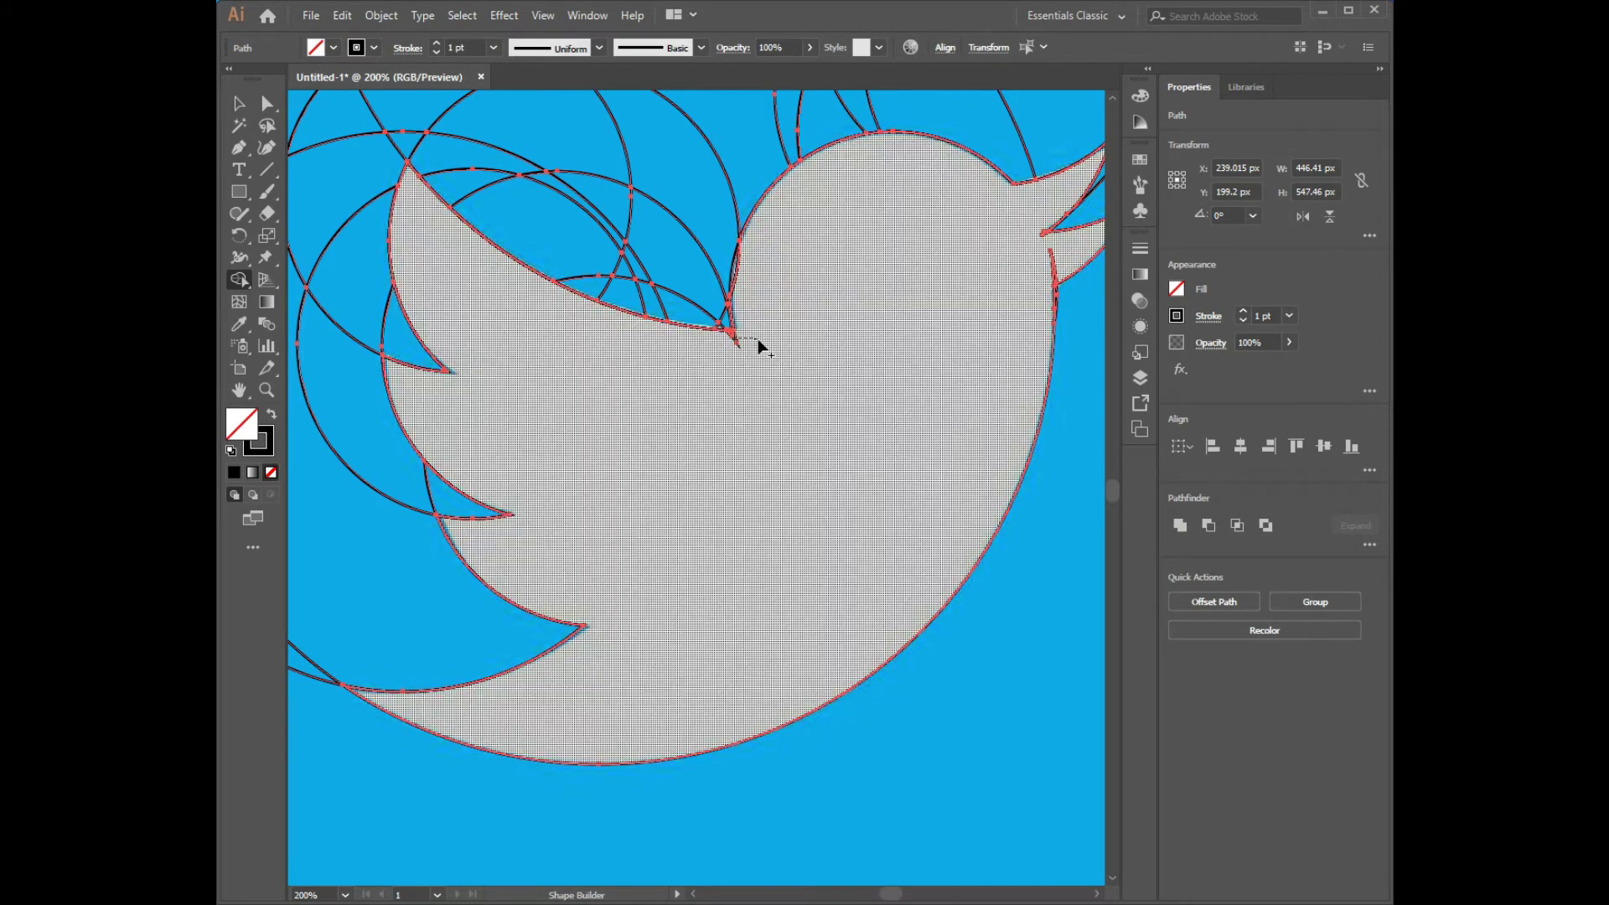
pyautogui.click(266, 390)
# Remove the stray spike under the beak tip with Shape Builder.
pyautogui.moveTo(729, 331); pyautogui.dragTo(726, 405)
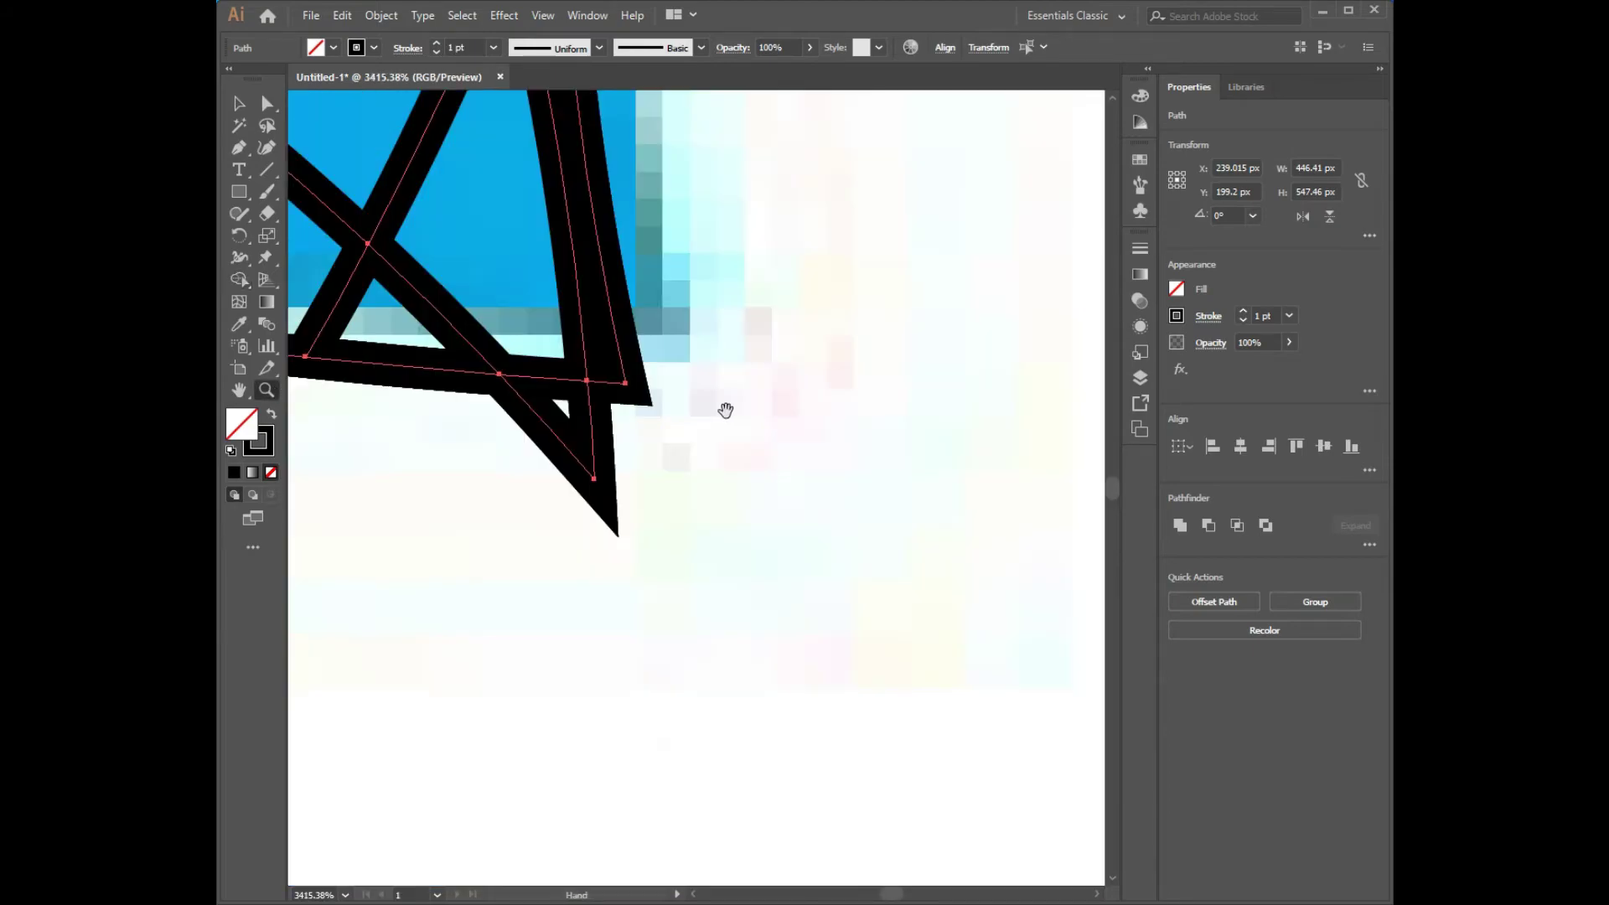
pyautogui.click(239, 279)
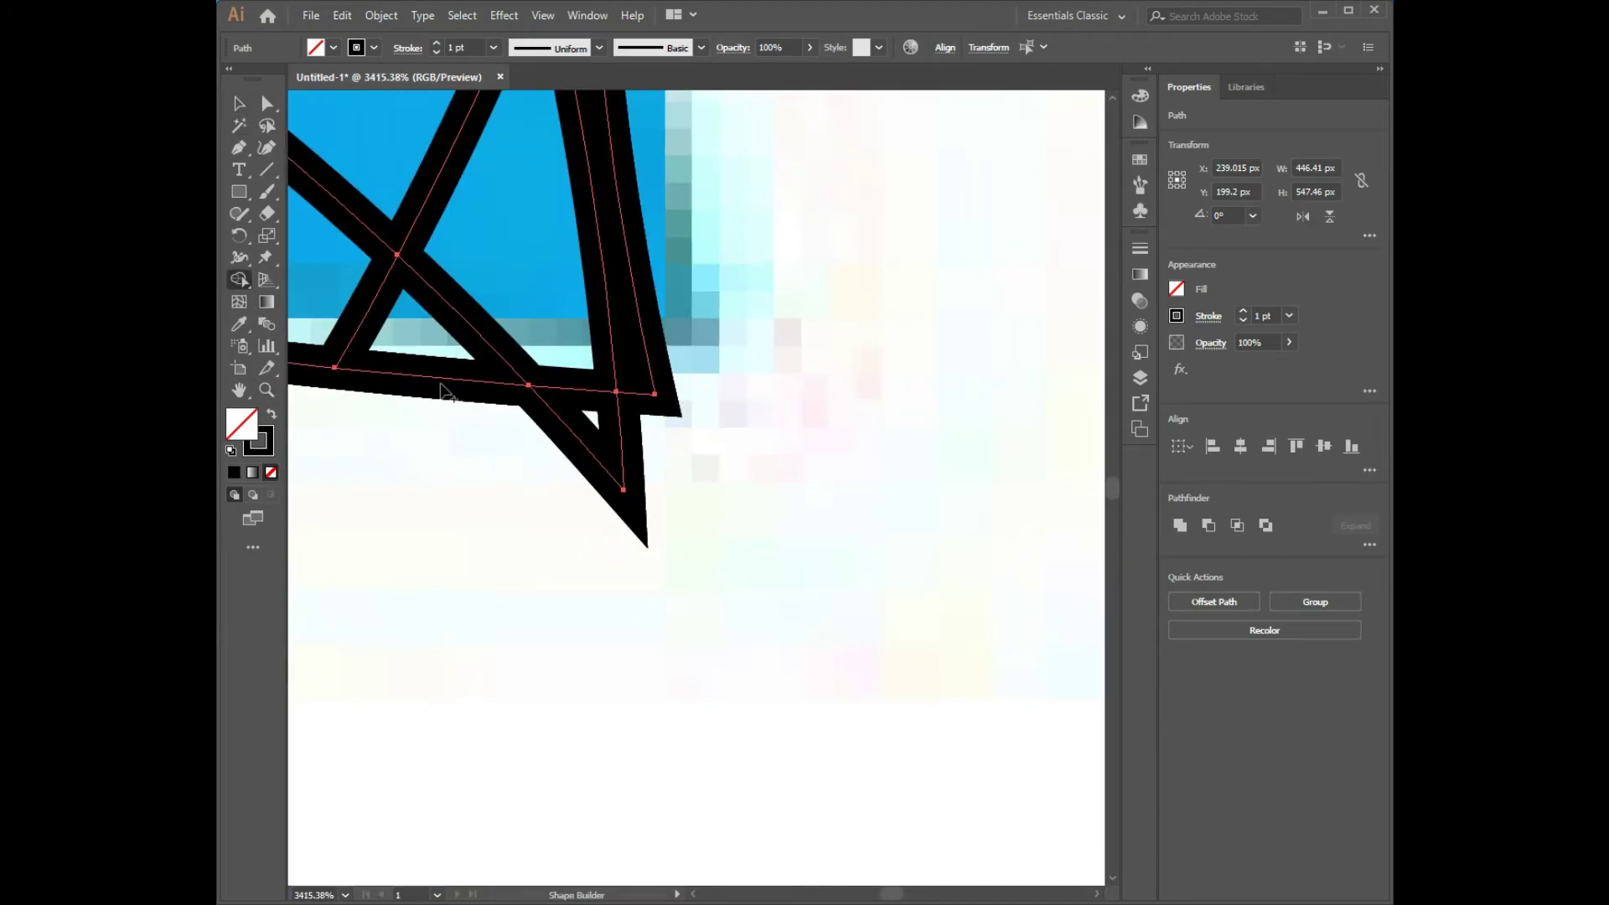
pyautogui.keyDown('alt'); pyautogui.click(587, 428); pyautogui.keyUp('alt')
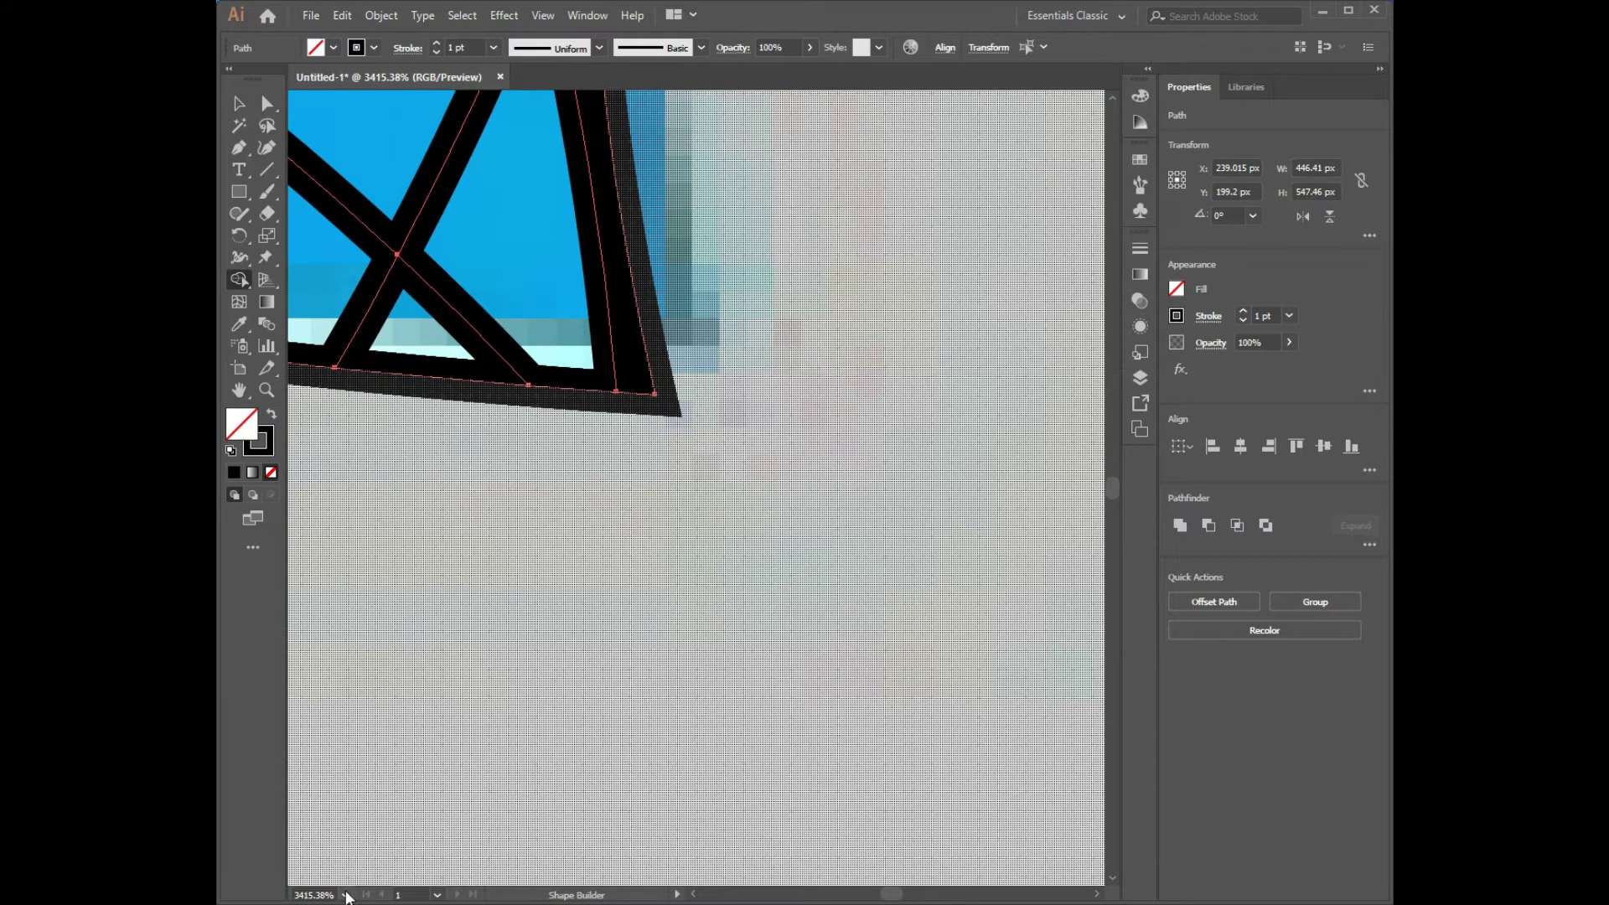
pyautogui.hotkey('ctrl', '0')
pyautogui.press('v')
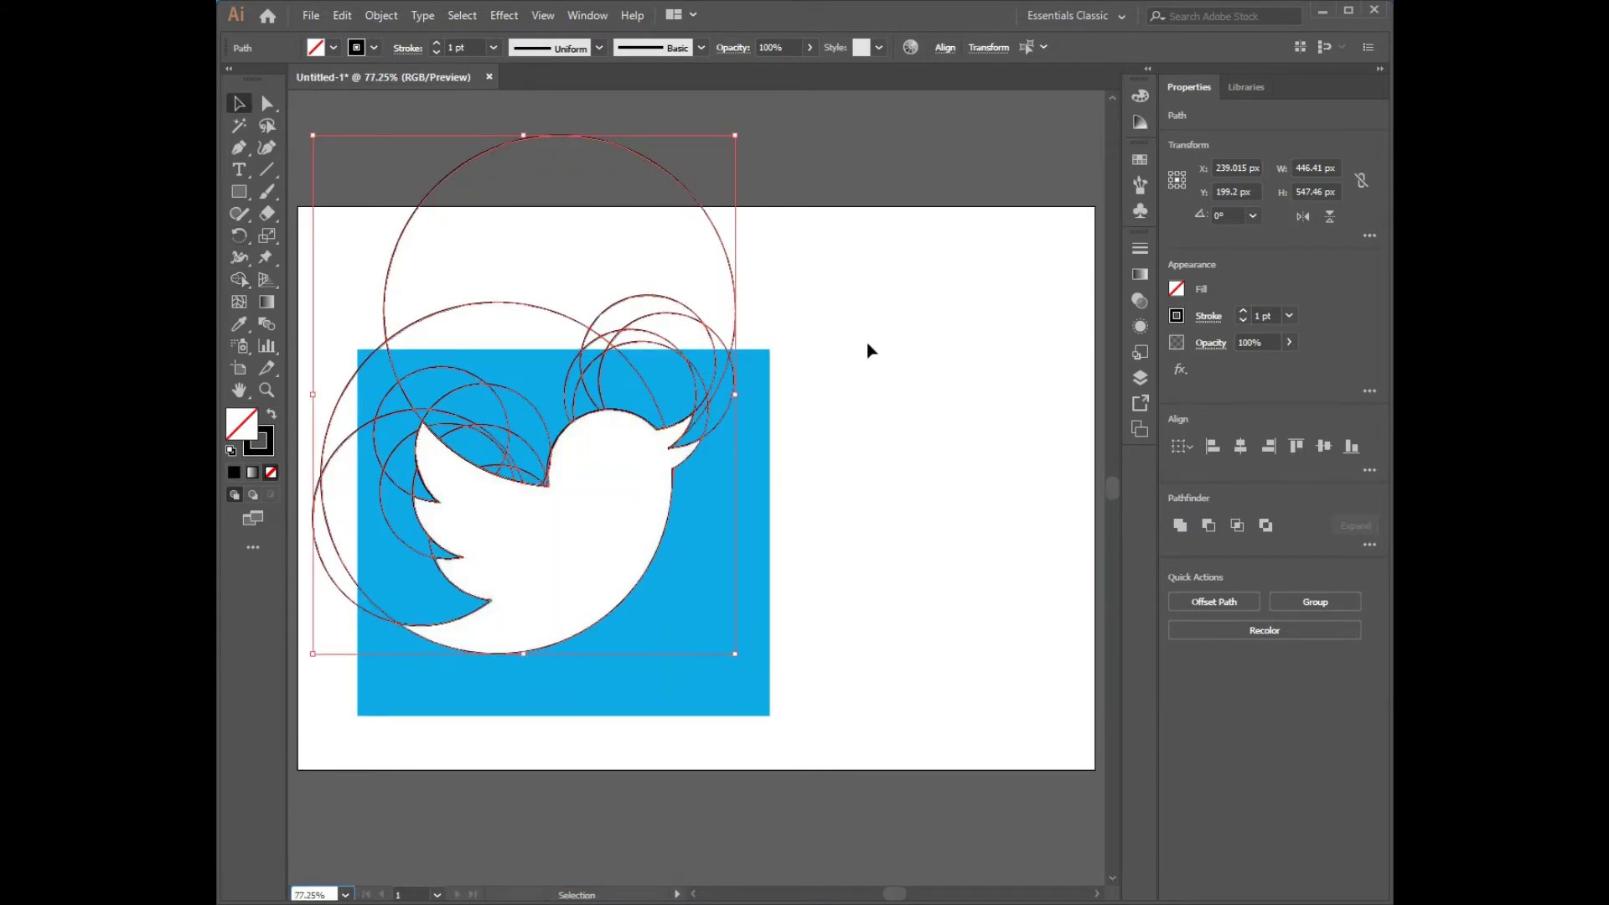
pyautogui.click(868, 350)
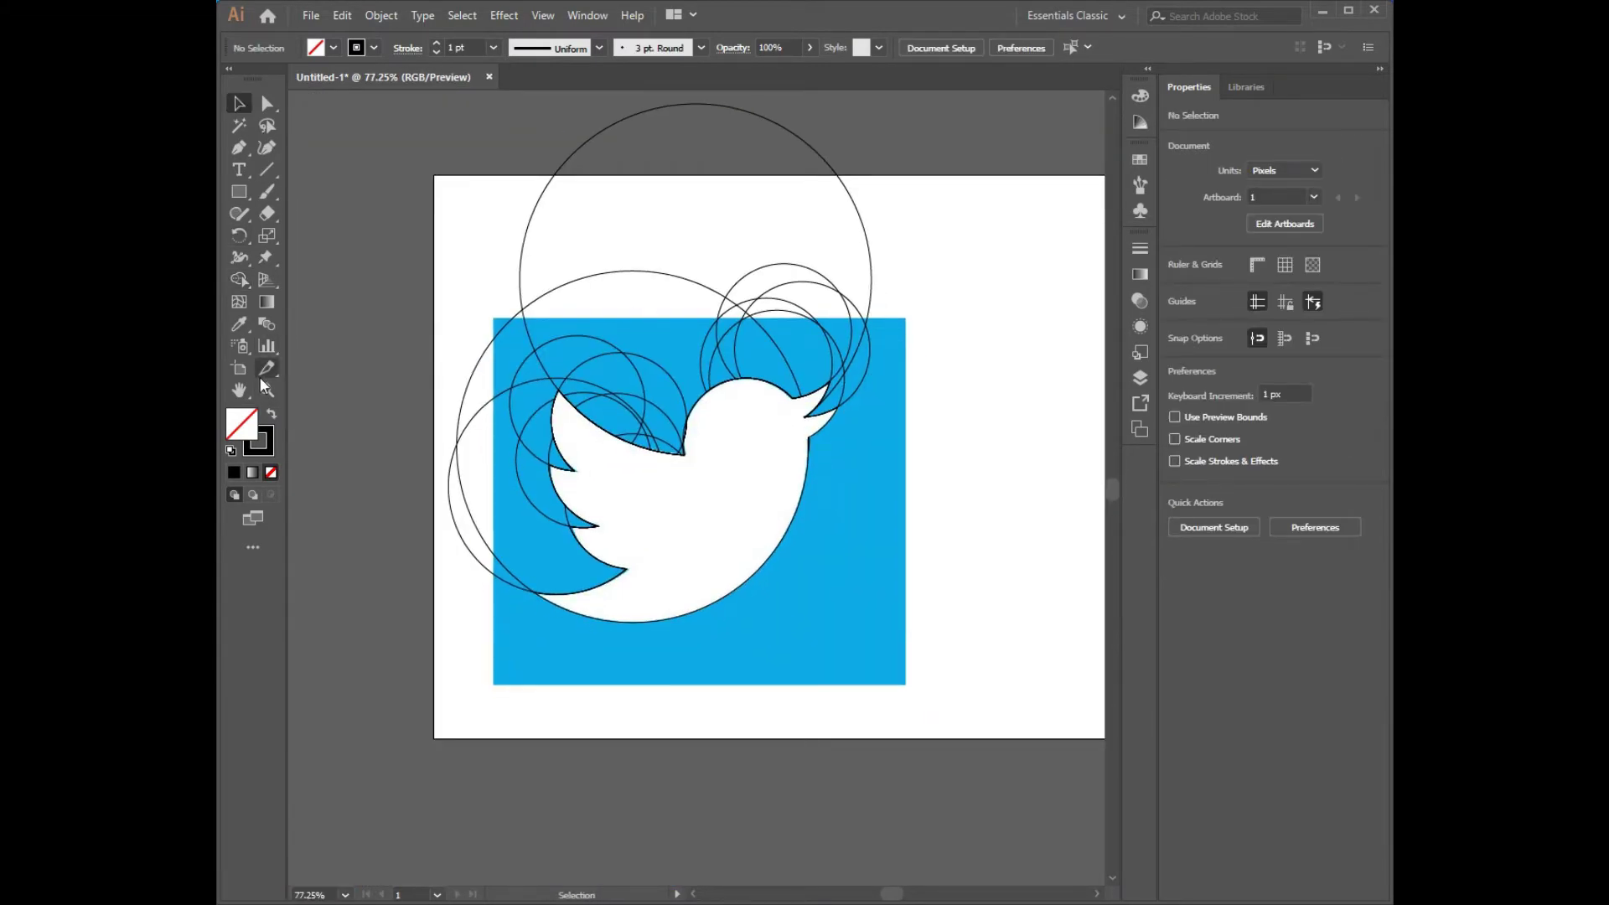
# Merge away the thin sliver along the bird's back and return to the full-artboard view.
pyautogui.click(266, 390)
pyautogui.moveTo(667, 411); pyautogui.dragTo(735, 456)
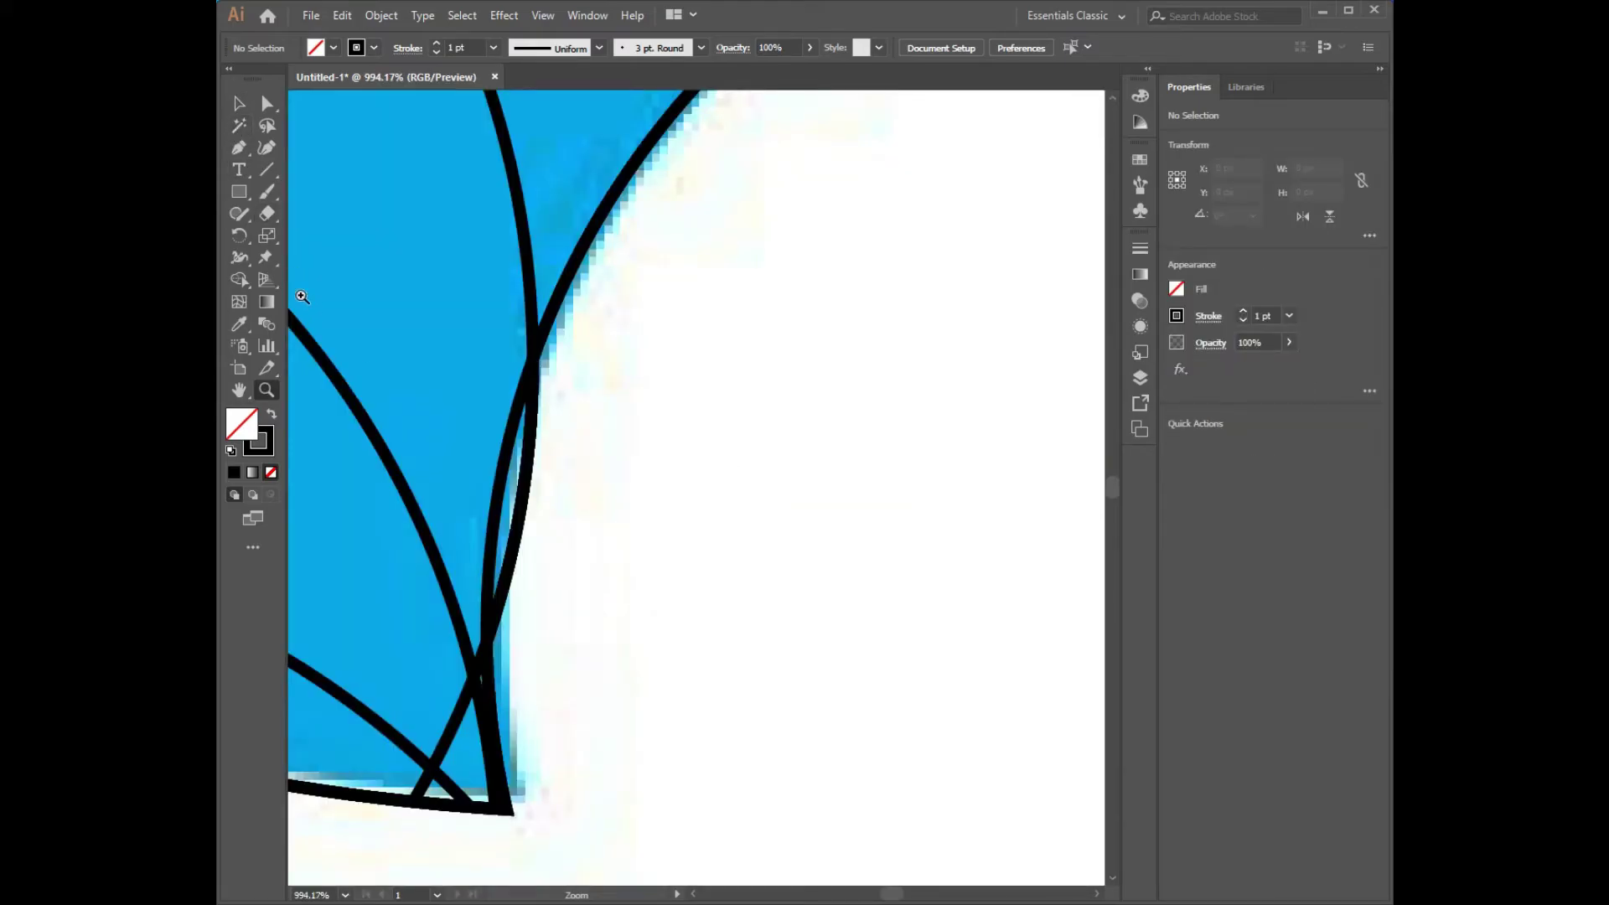
pyautogui.hotkey('ctrl', 'a')
pyautogui.click(239, 279)
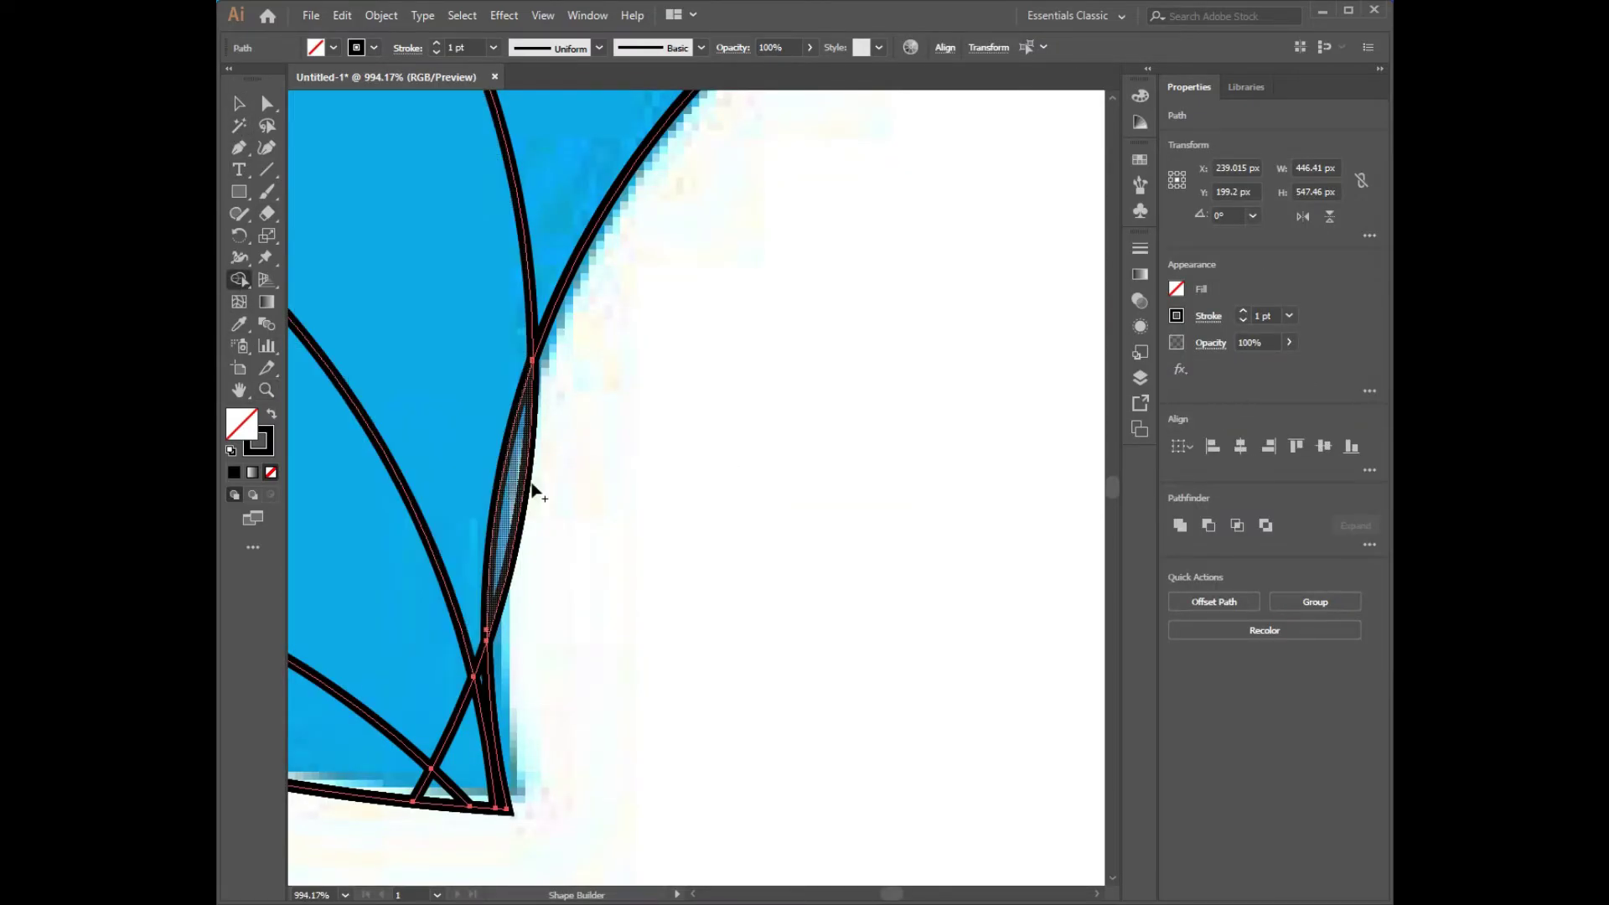
pyautogui.moveTo(531, 484); pyautogui.dragTo(591, 482)
pyautogui.click(345, 895)
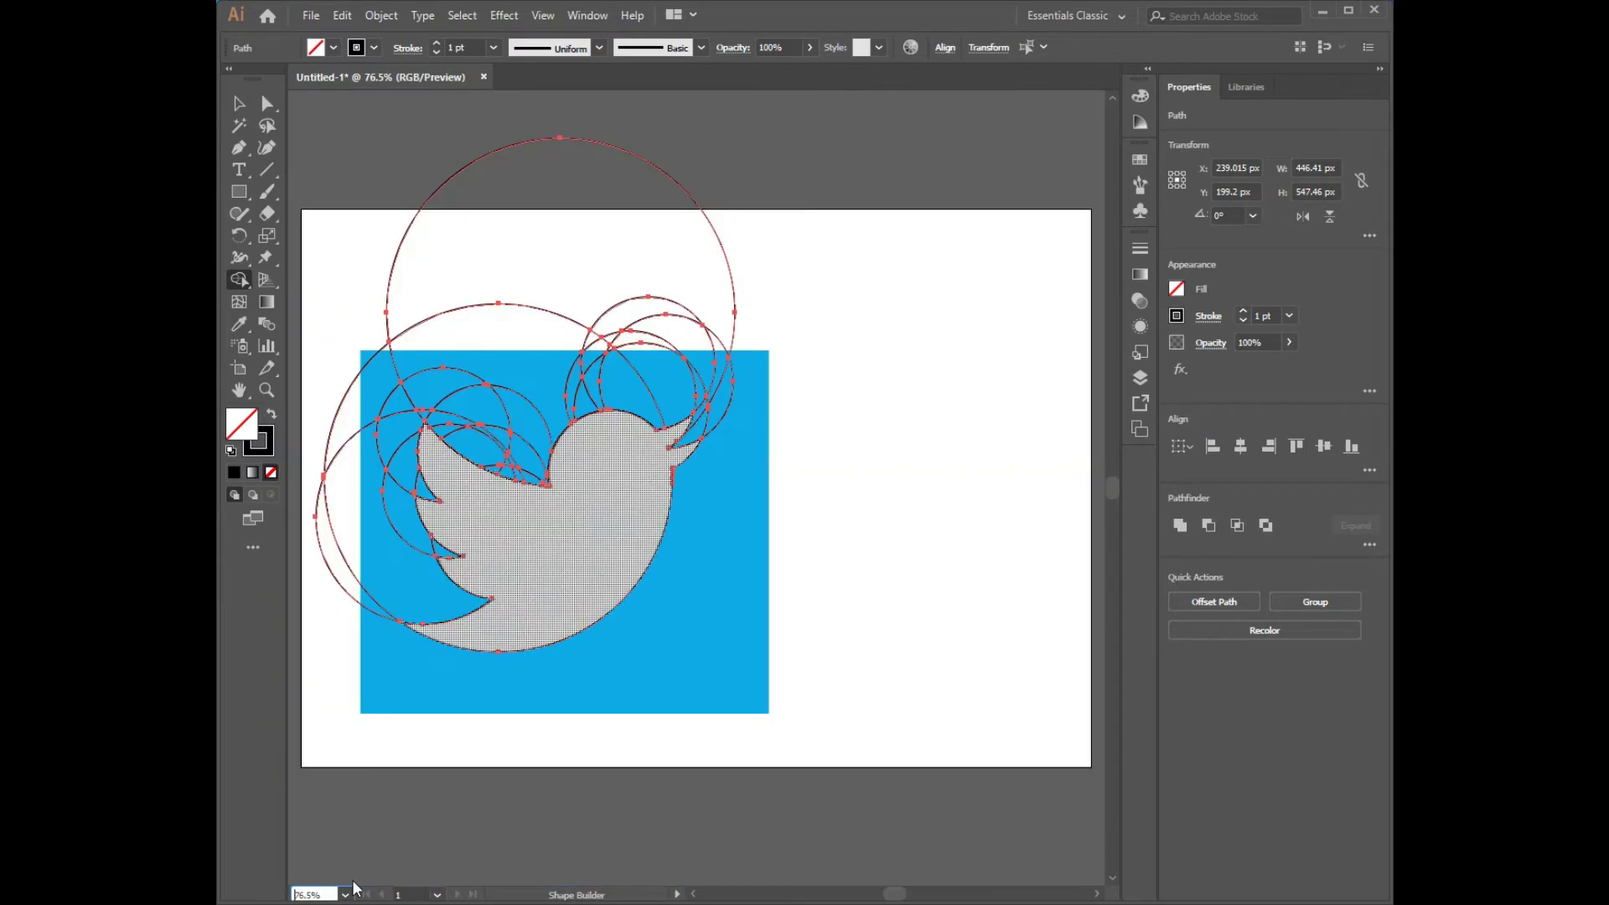
pyautogui.click(240, 105)
pyautogui.click(836, 466)
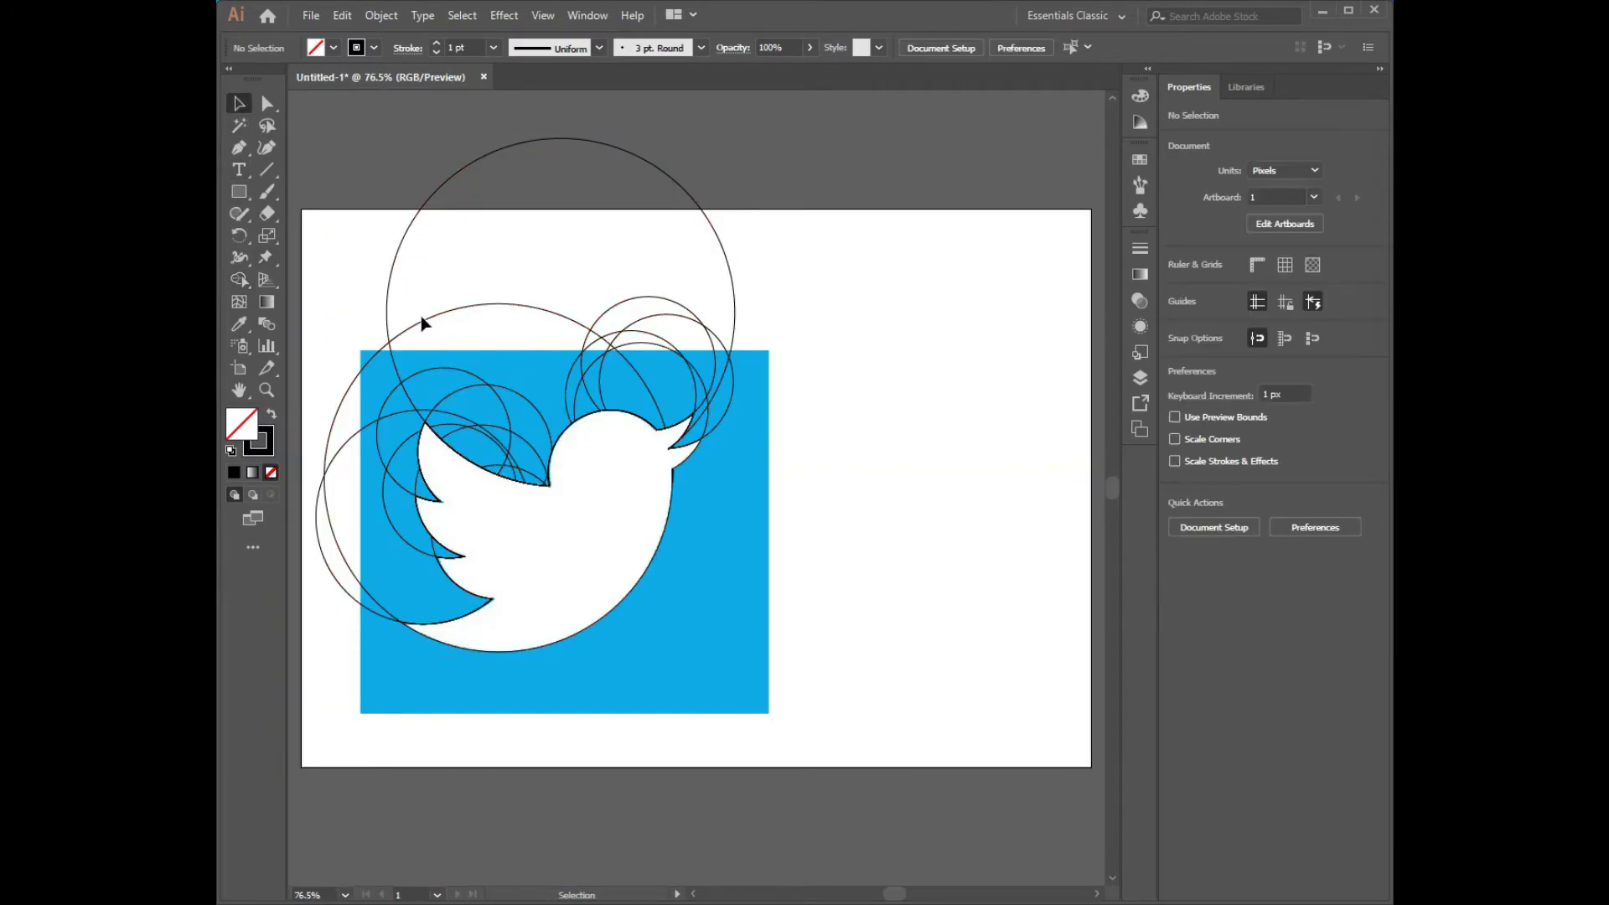
# Delete the large upper circles, the right-side circles and the upper-left construction circle.
pyautogui.moveTo(387, 247); pyautogui.dragTo(791, 332)
pyautogui.press('Delete')
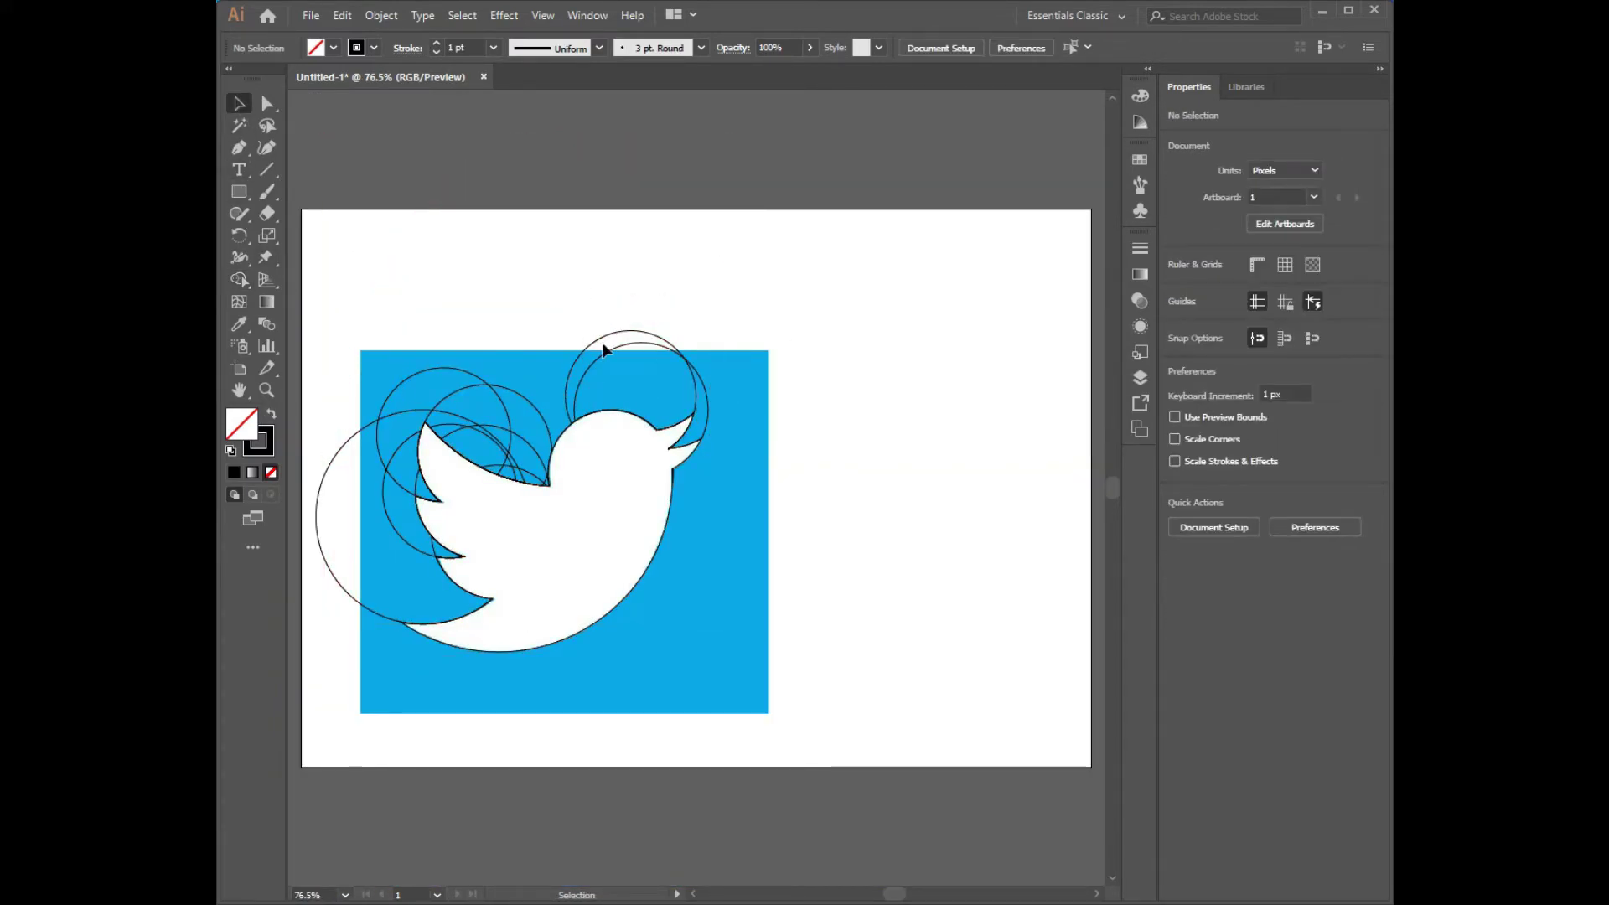
pyautogui.click(606, 348)
pyautogui.press('Delete')
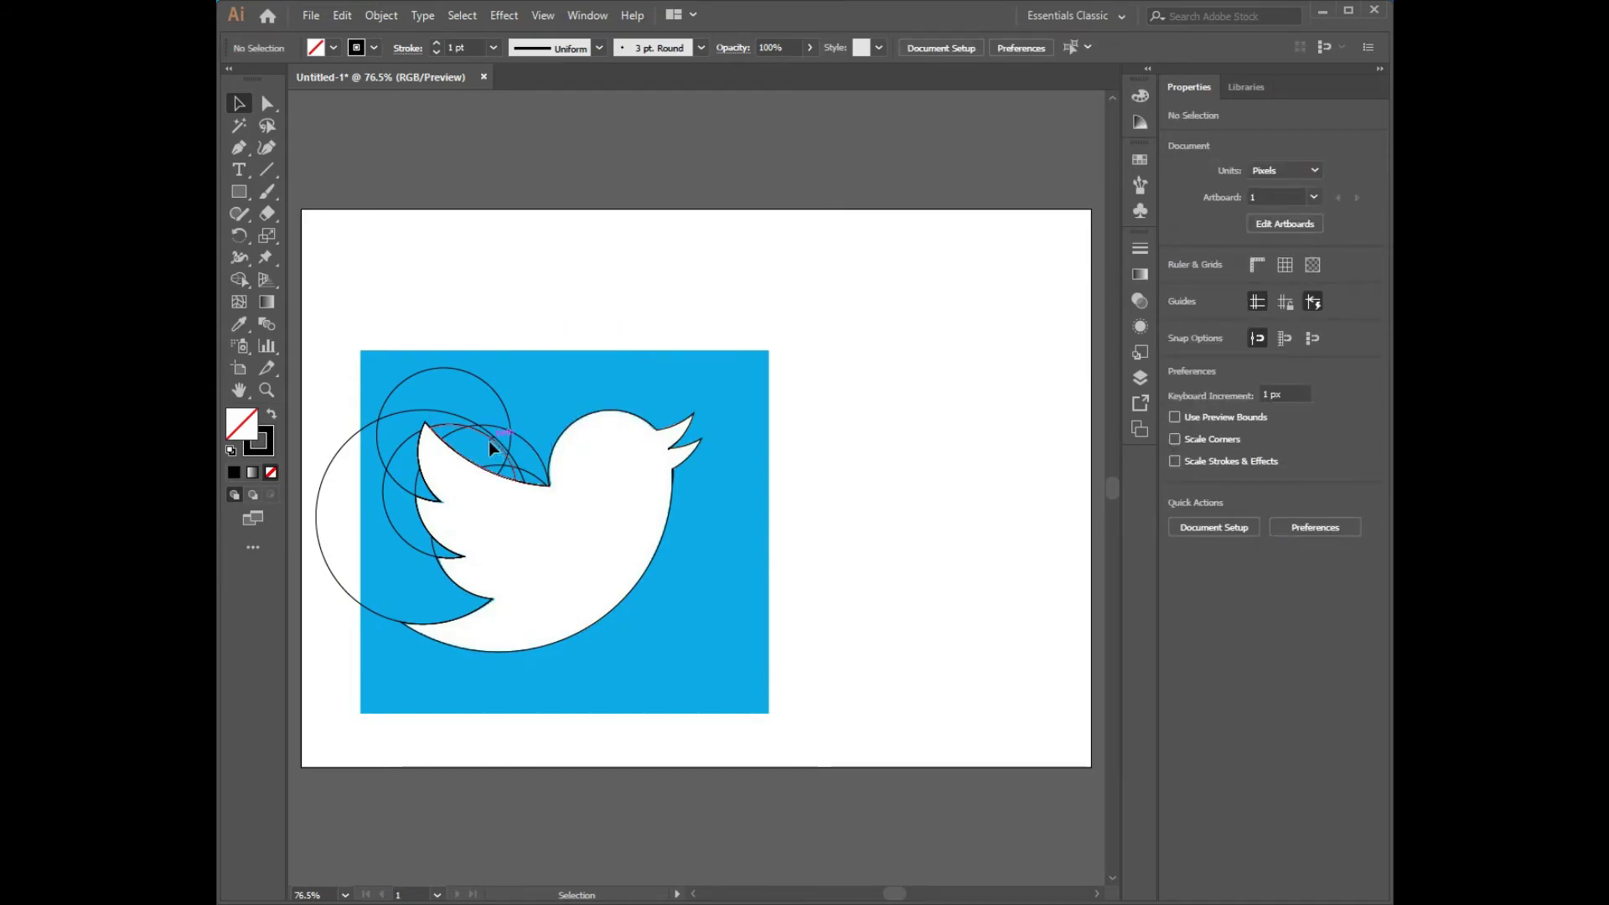
pyautogui.click(489, 441)
pyautogui.click(449, 337)
pyautogui.click(485, 389)
pyautogui.press('Delete')
# Delete the remaining left, back and wing circles and set view magnification to 78%.
pyautogui.moveTo(394, 476); pyautogui.dragTo(390, 476)
pyautogui.press('Delete')
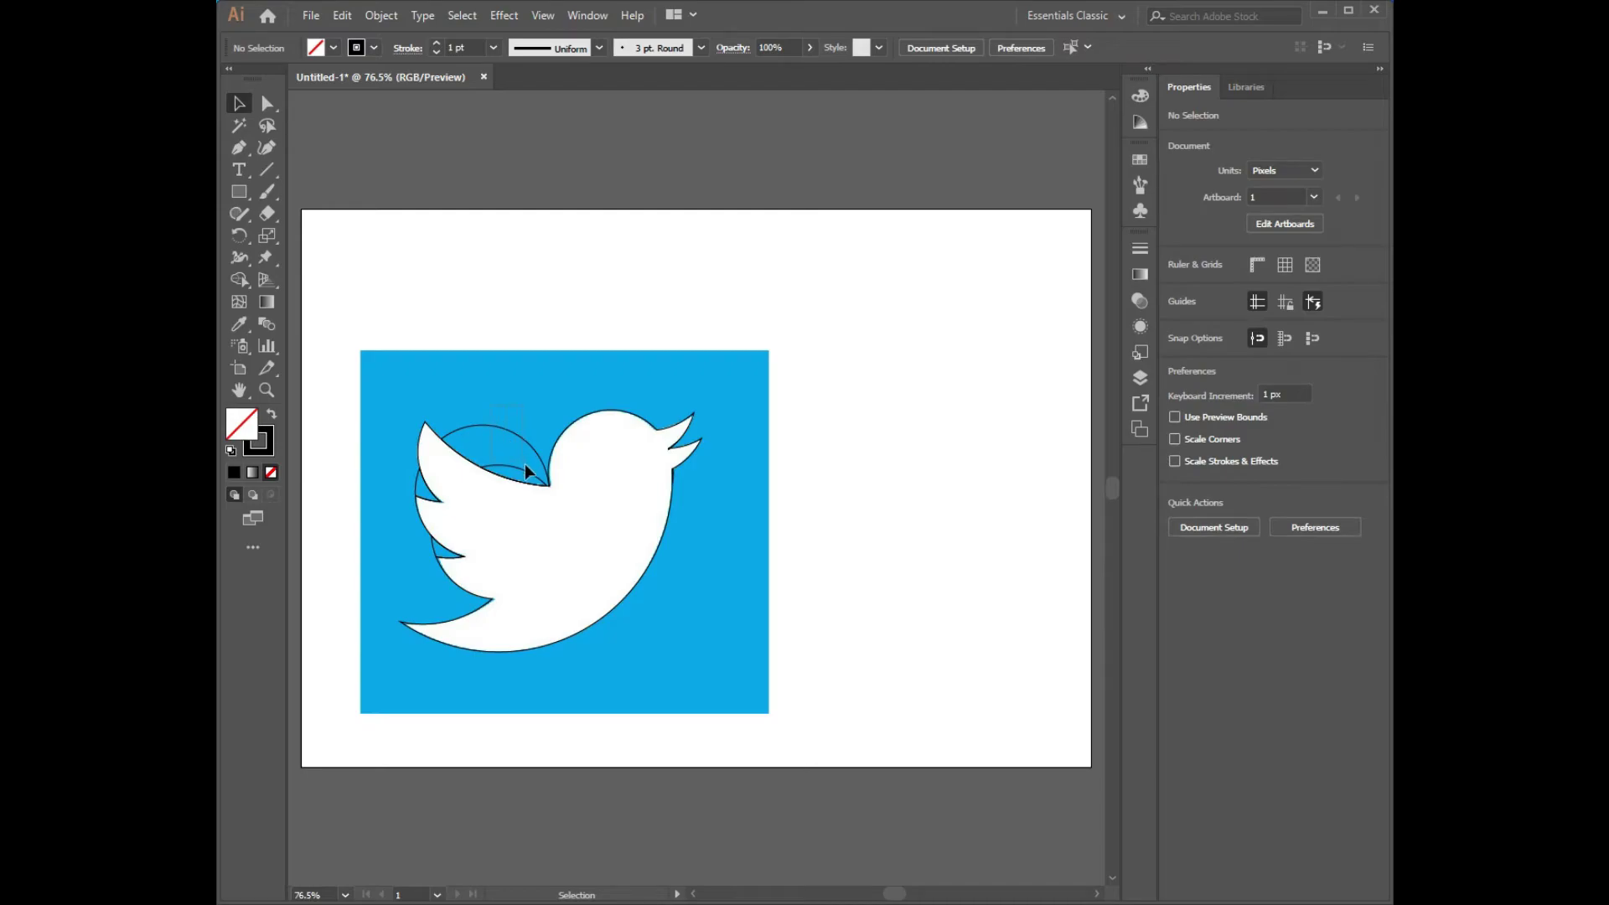
pyautogui.click(524, 466)
pyautogui.press('Delete')
pyautogui.click(429, 551)
pyautogui.press('Delete')
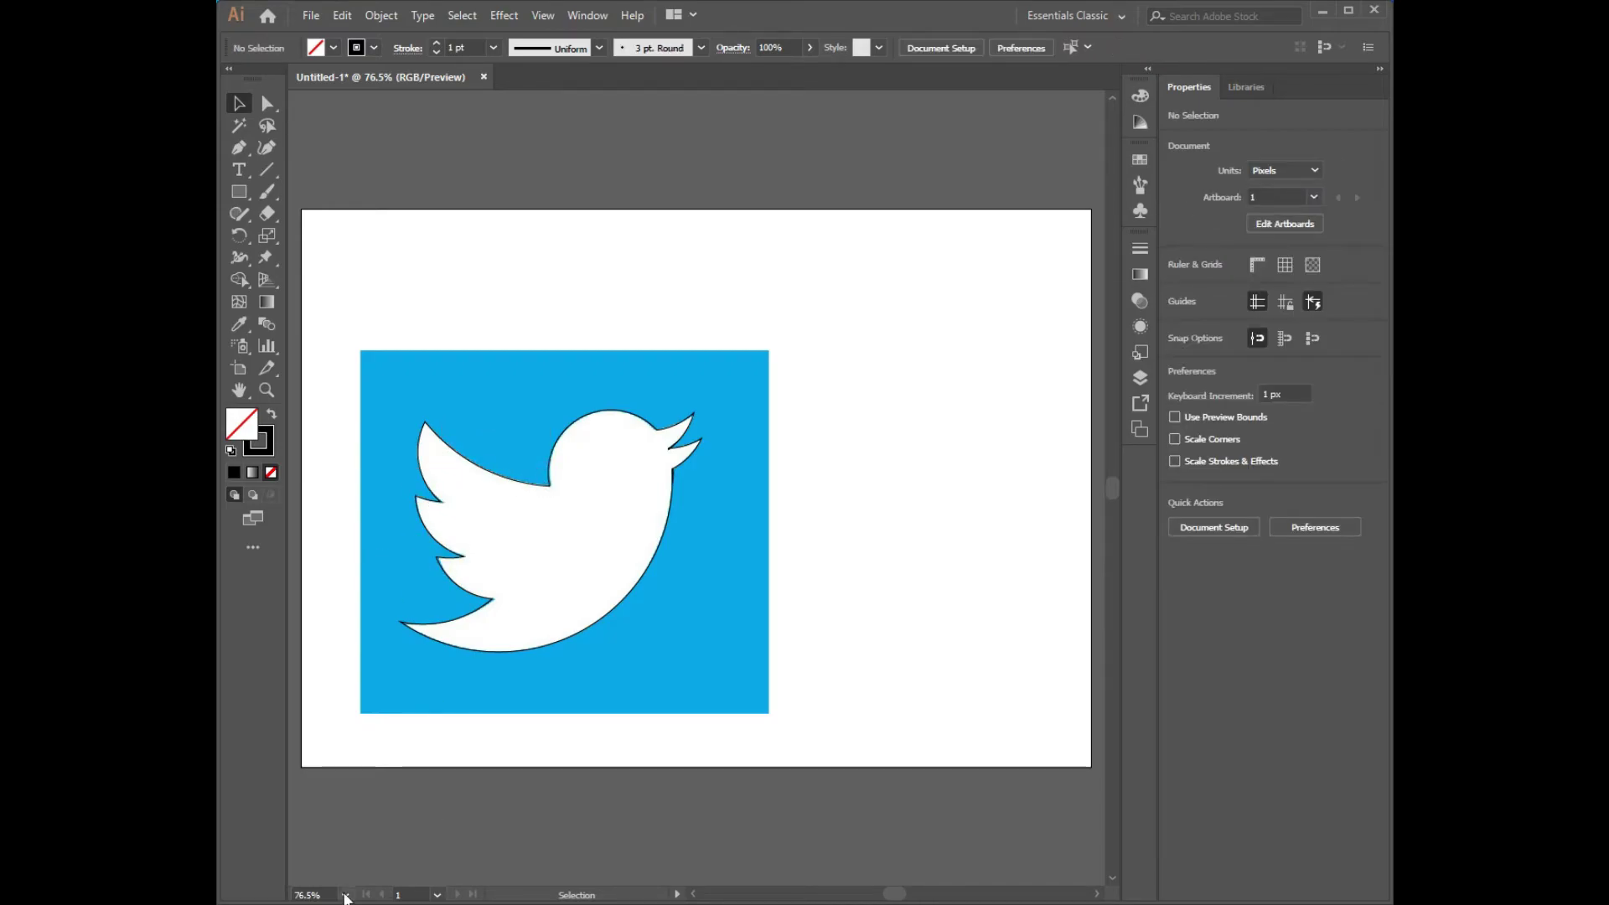
pyautogui.click(346, 895)
pyautogui.write('78')
pyautogui.press('Return')
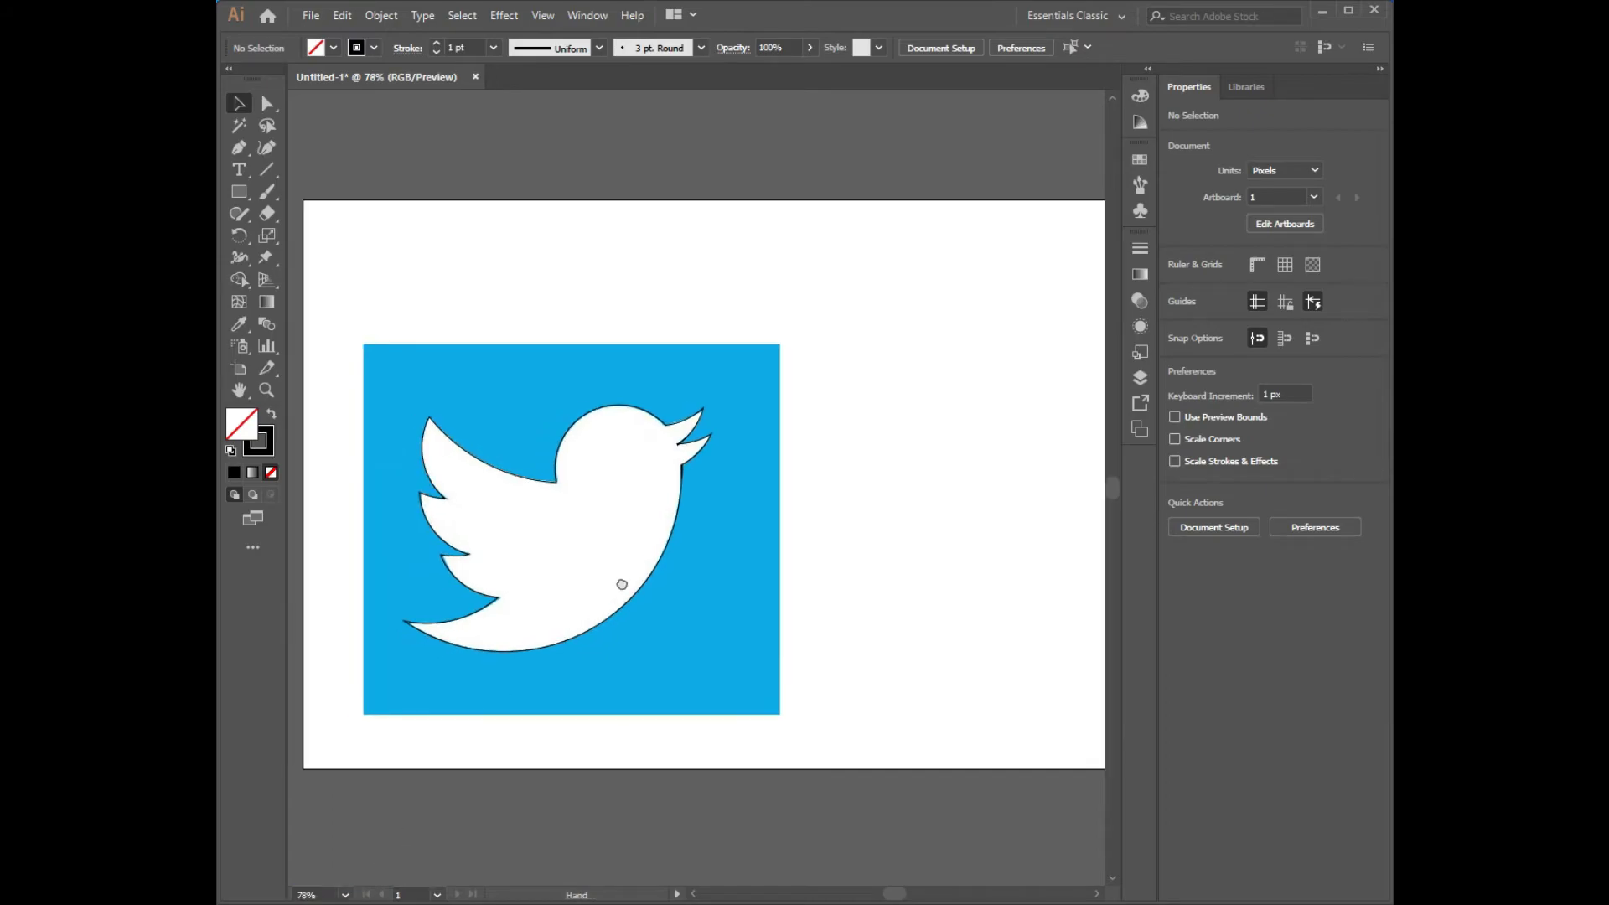
# Move the traced bird outline off to the right of the reference image.
pyautogui.hscroll(-2, 587, 595)
pyautogui.click(582, 606)
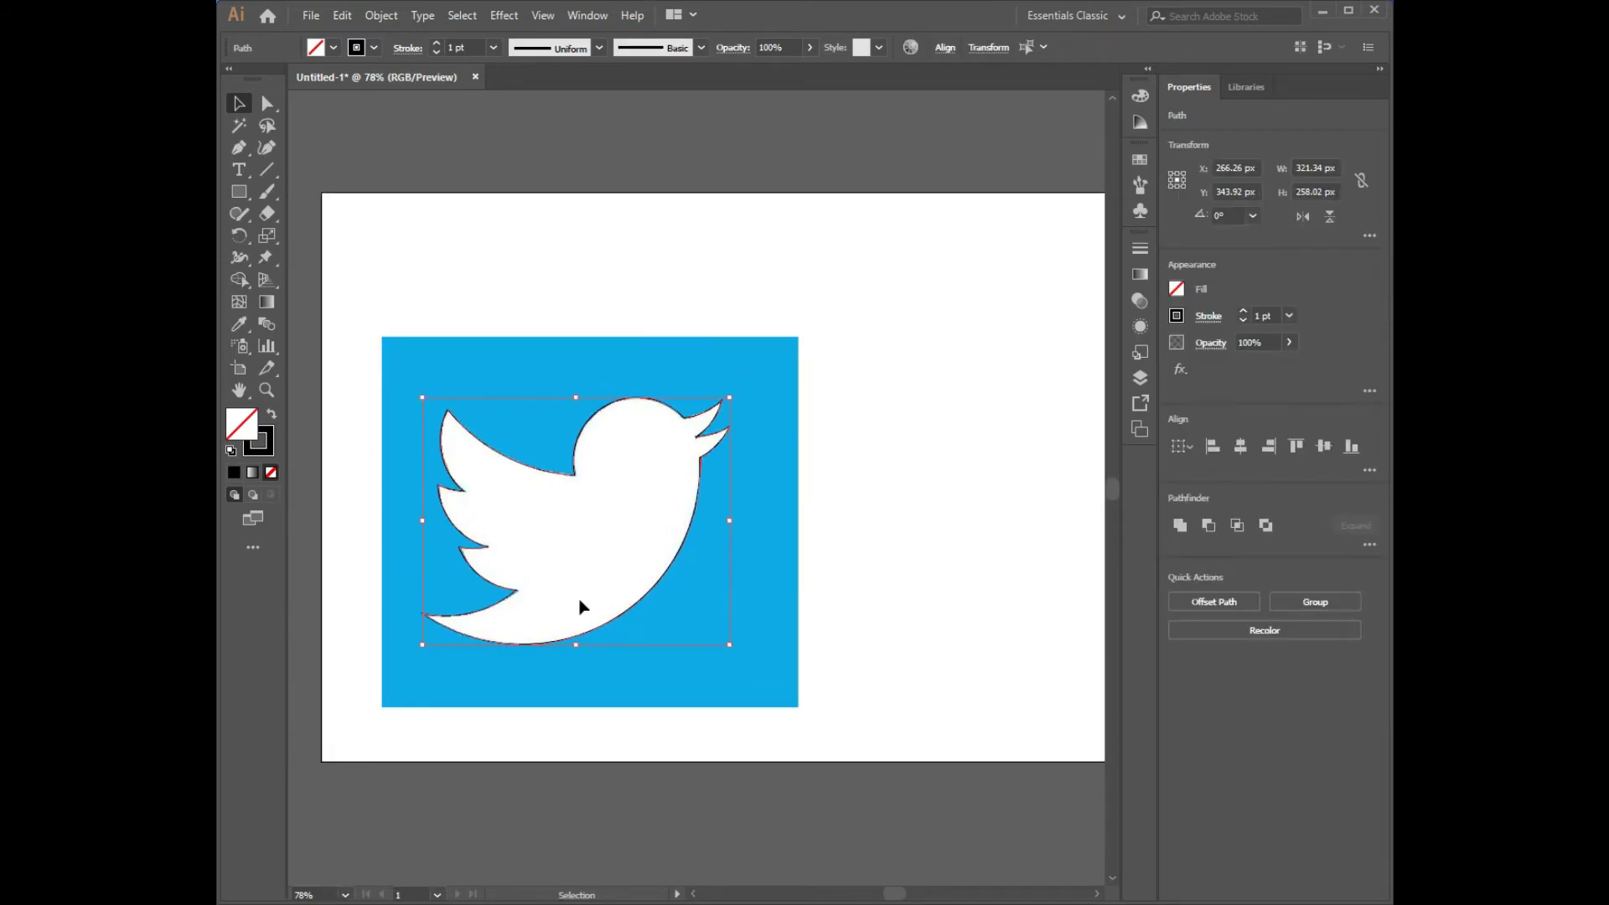
pyautogui.moveTo(672, 560); pyautogui.dragTo(990, 495)
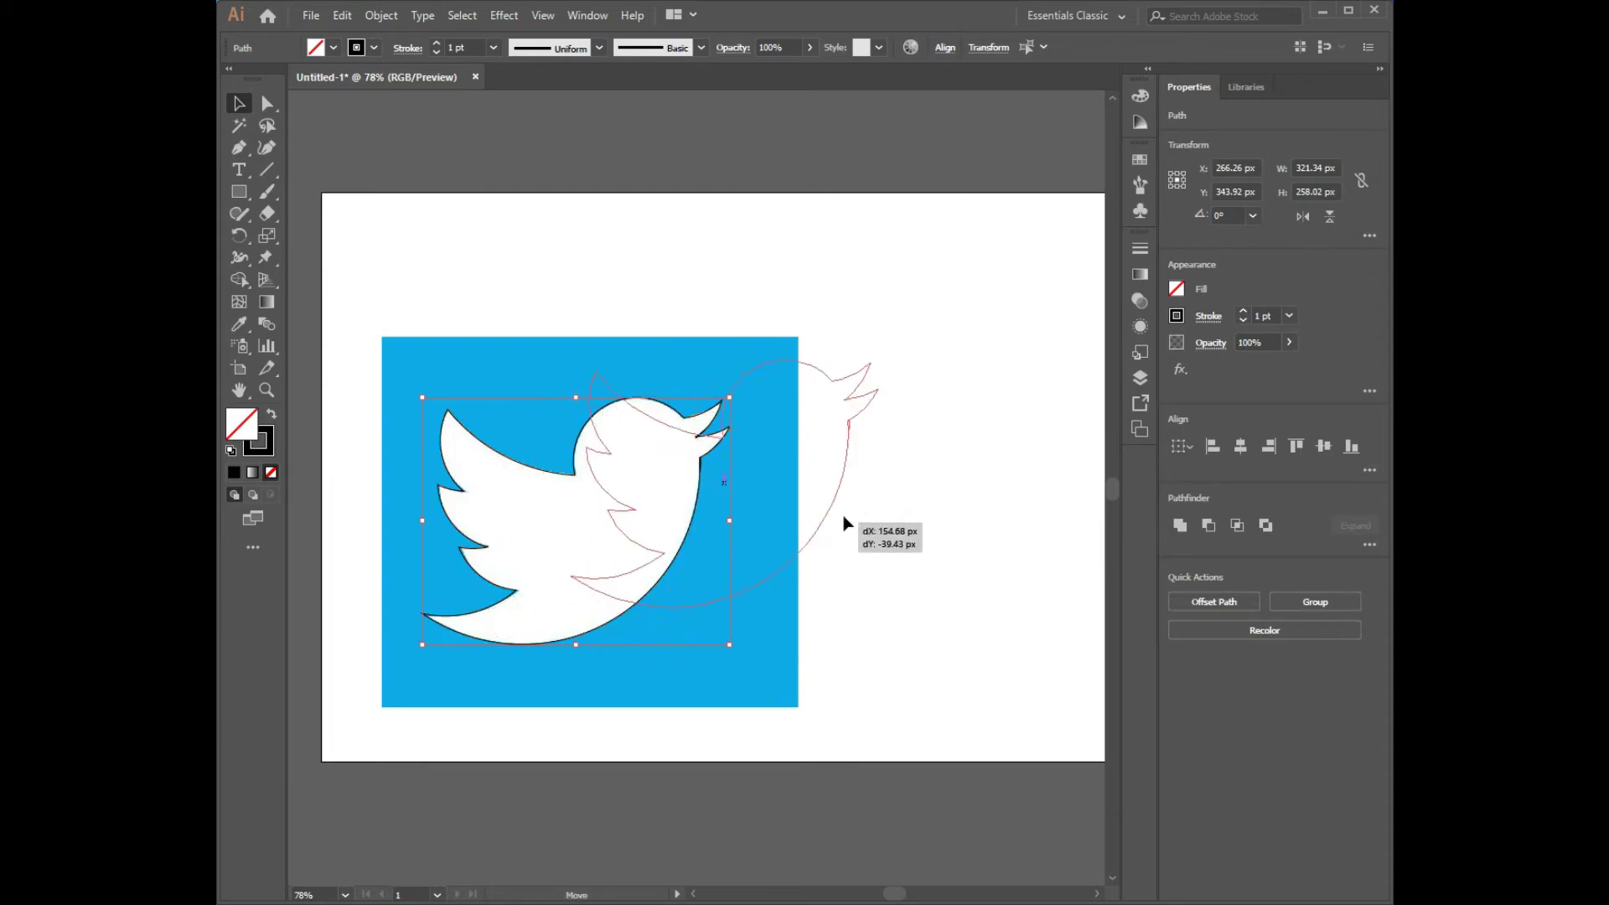
pyautogui.click(948, 697)
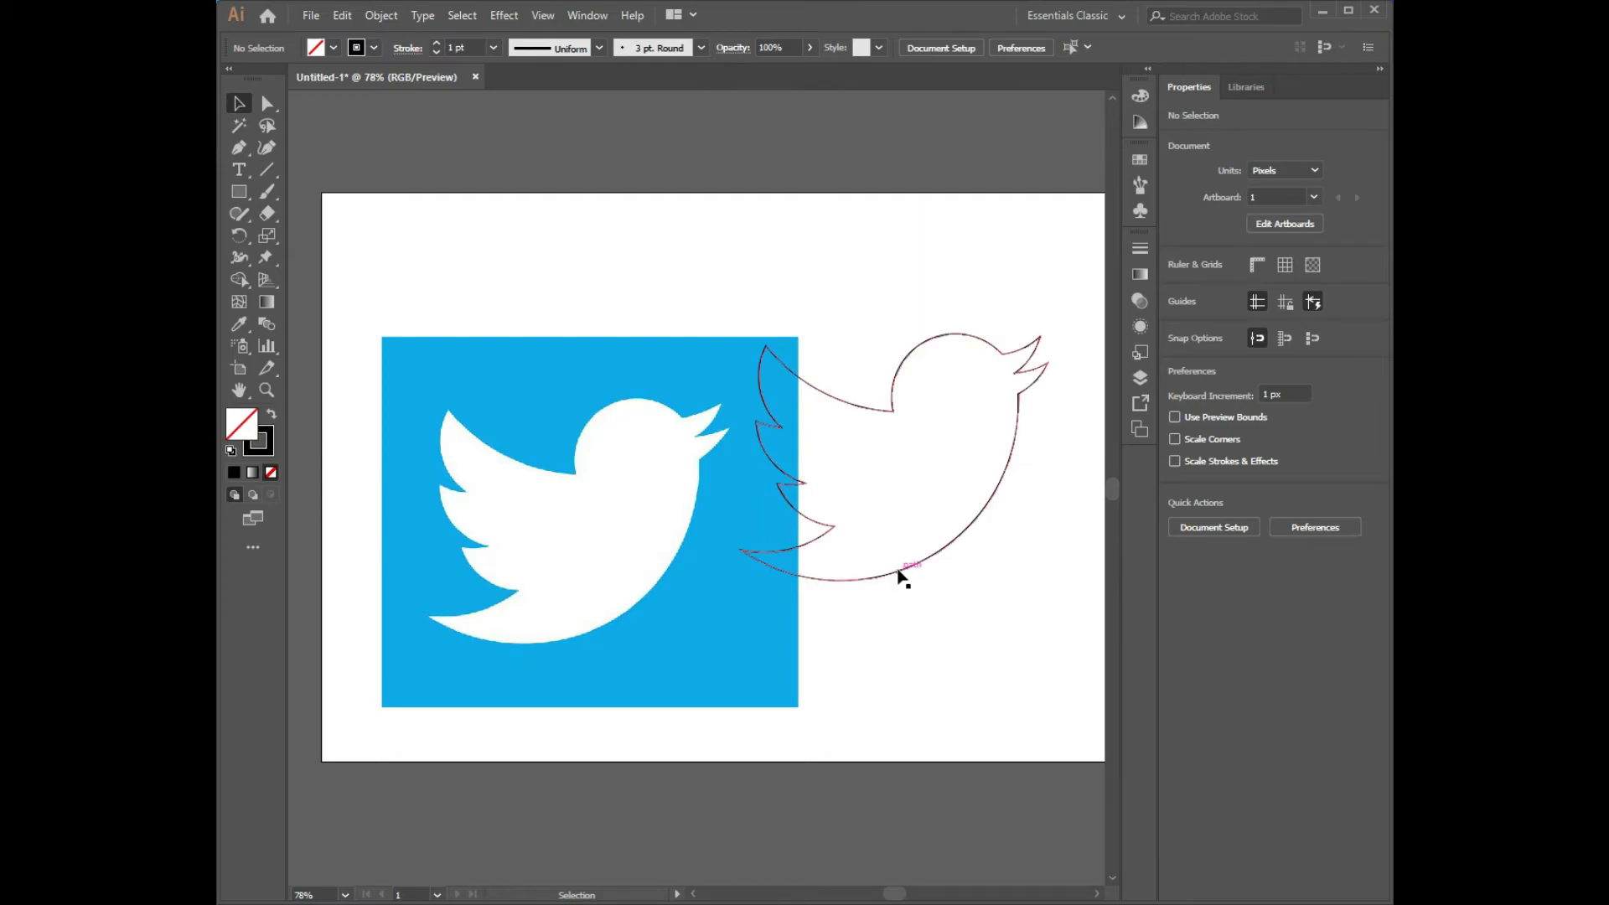
pyautogui.moveTo(959, 547); pyautogui.dragTo(943, 549)
pyautogui.click(966, 658)
# Zoom in on the beak and delete the small stray path beside it.
pyautogui.click(1020, 414)
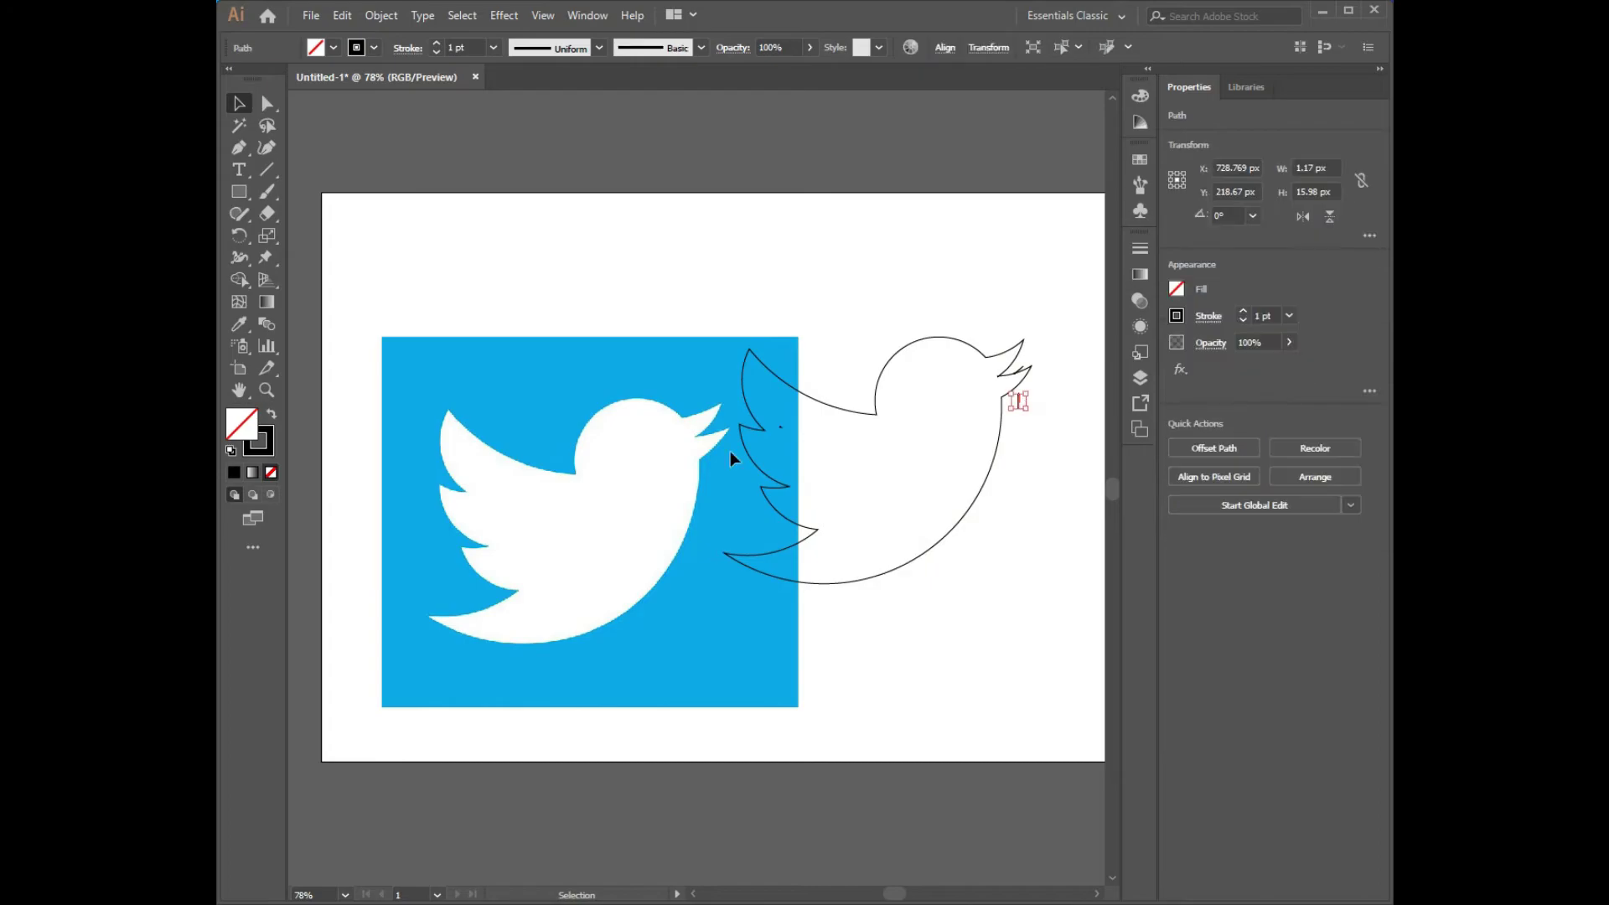
pyautogui.click(267, 390)
pyautogui.moveTo(662, 312); pyautogui.dragTo(1027, 494)
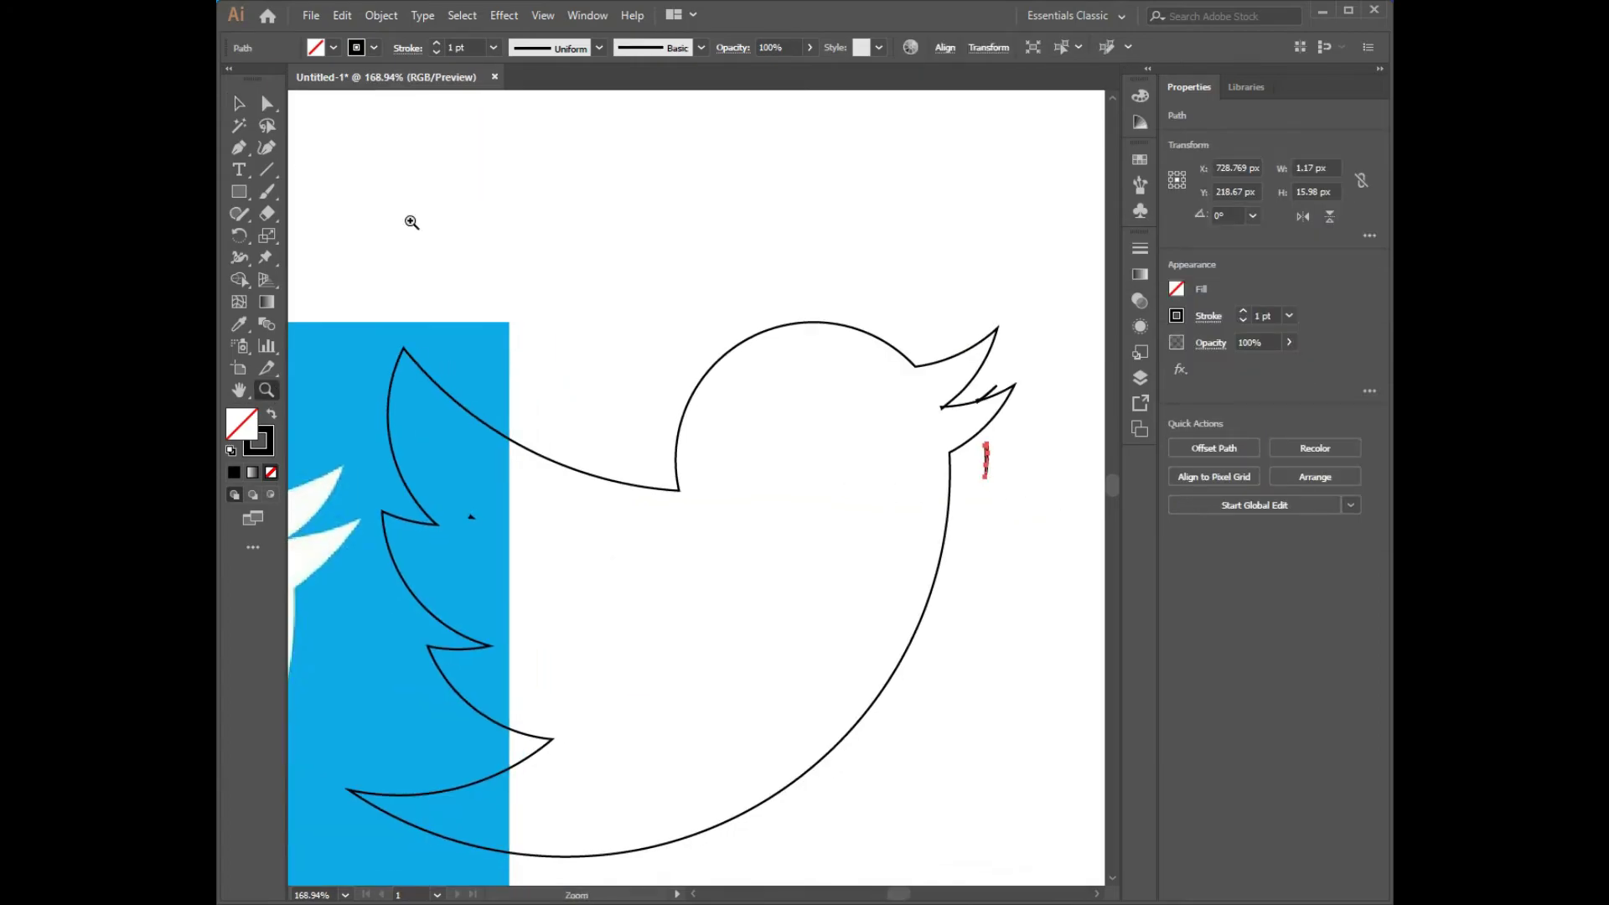
pyautogui.press('v')
pyautogui.moveTo(972, 444); pyautogui.dragTo(987, 476)
pyautogui.press('Delete')
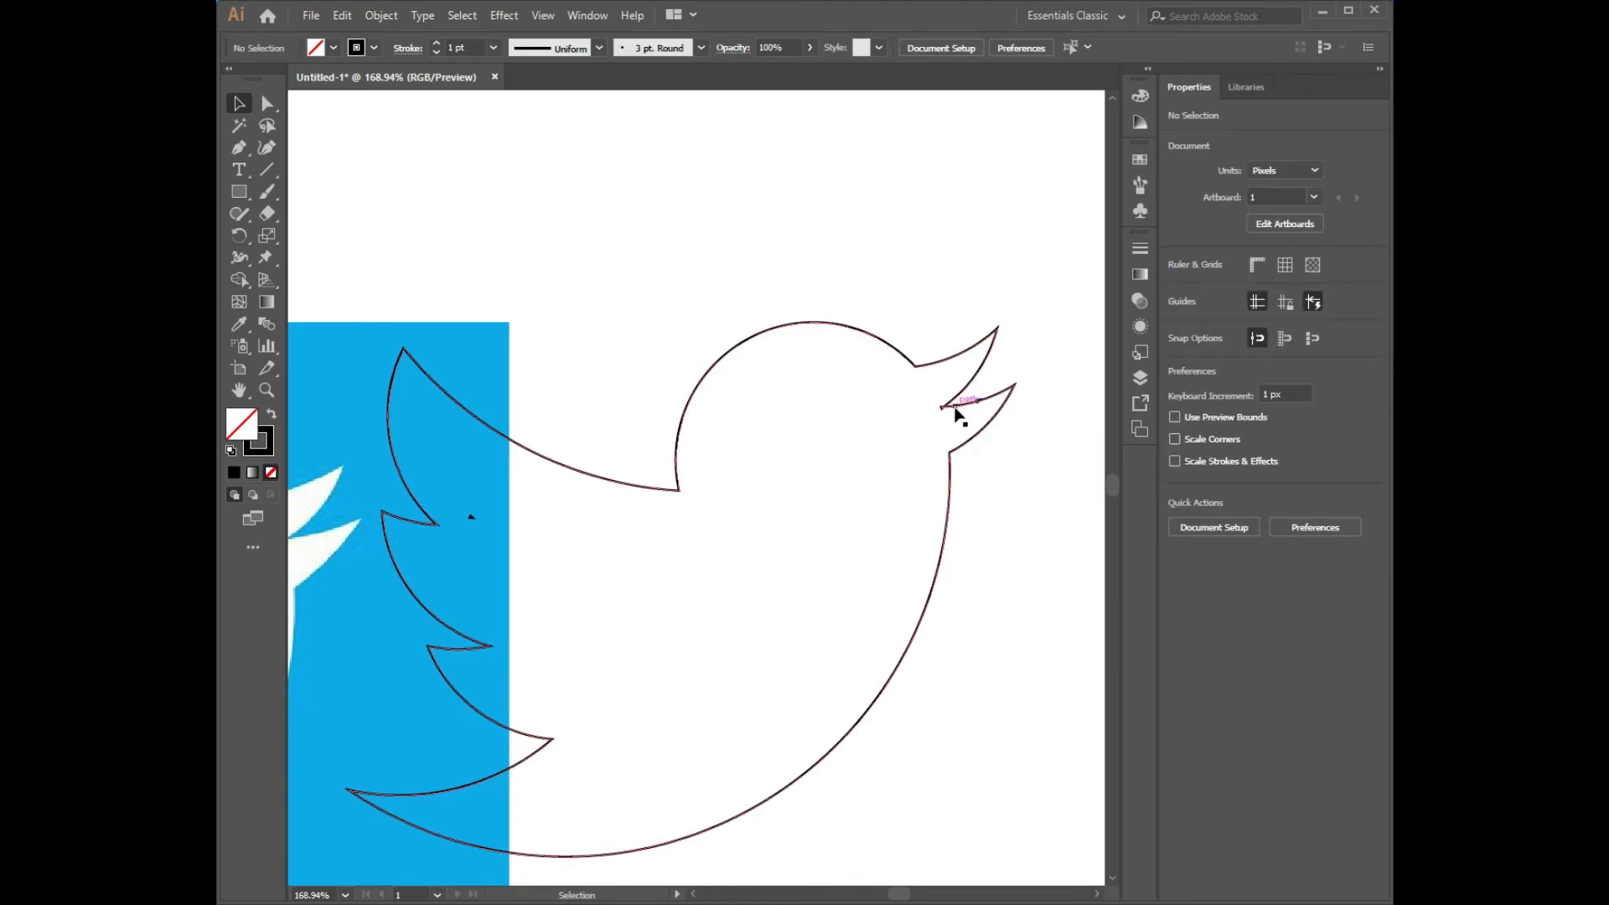
# Check the bird outline's anchors, then zoom back out to the whole artboard.
pyautogui.click(471, 519)
pyautogui.hotkey('shift', 'm')
pyautogui.hotkey('ctrl', '0')
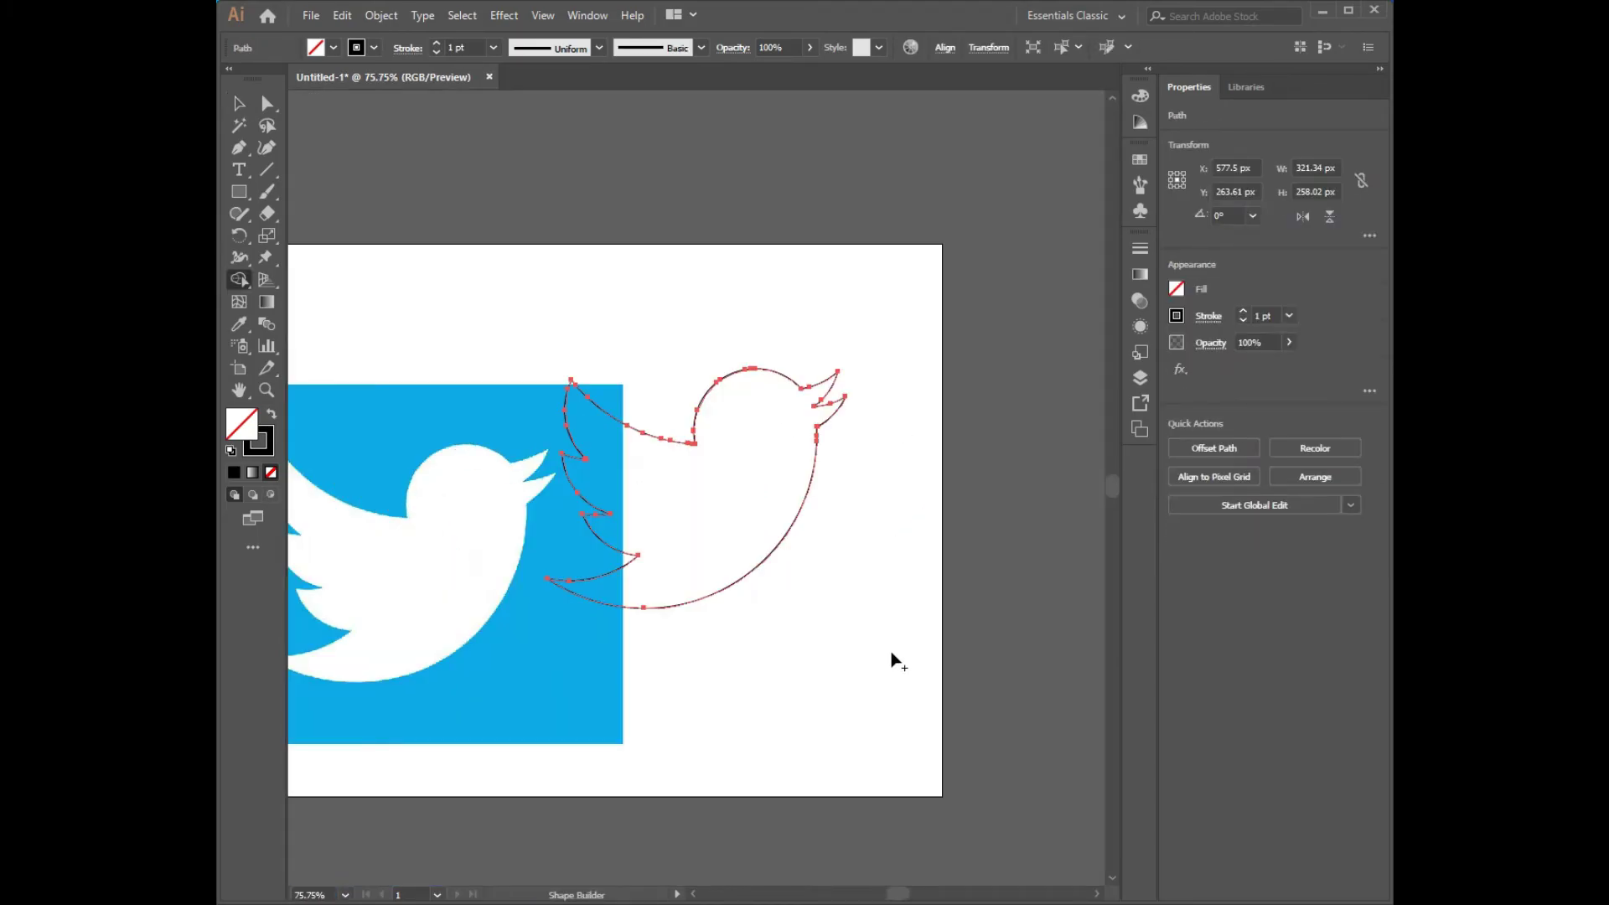
pyautogui.press('v')
pyautogui.click(758, 575)
pyautogui.moveTo(793, 671); pyautogui.dragTo(870, 635)
# Magnify the tail tip to inspect its joint, then fit the artboard in view.
pyautogui.click(266, 390)
pyautogui.moveTo(617, 531); pyautogui.dragTo(658, 569)
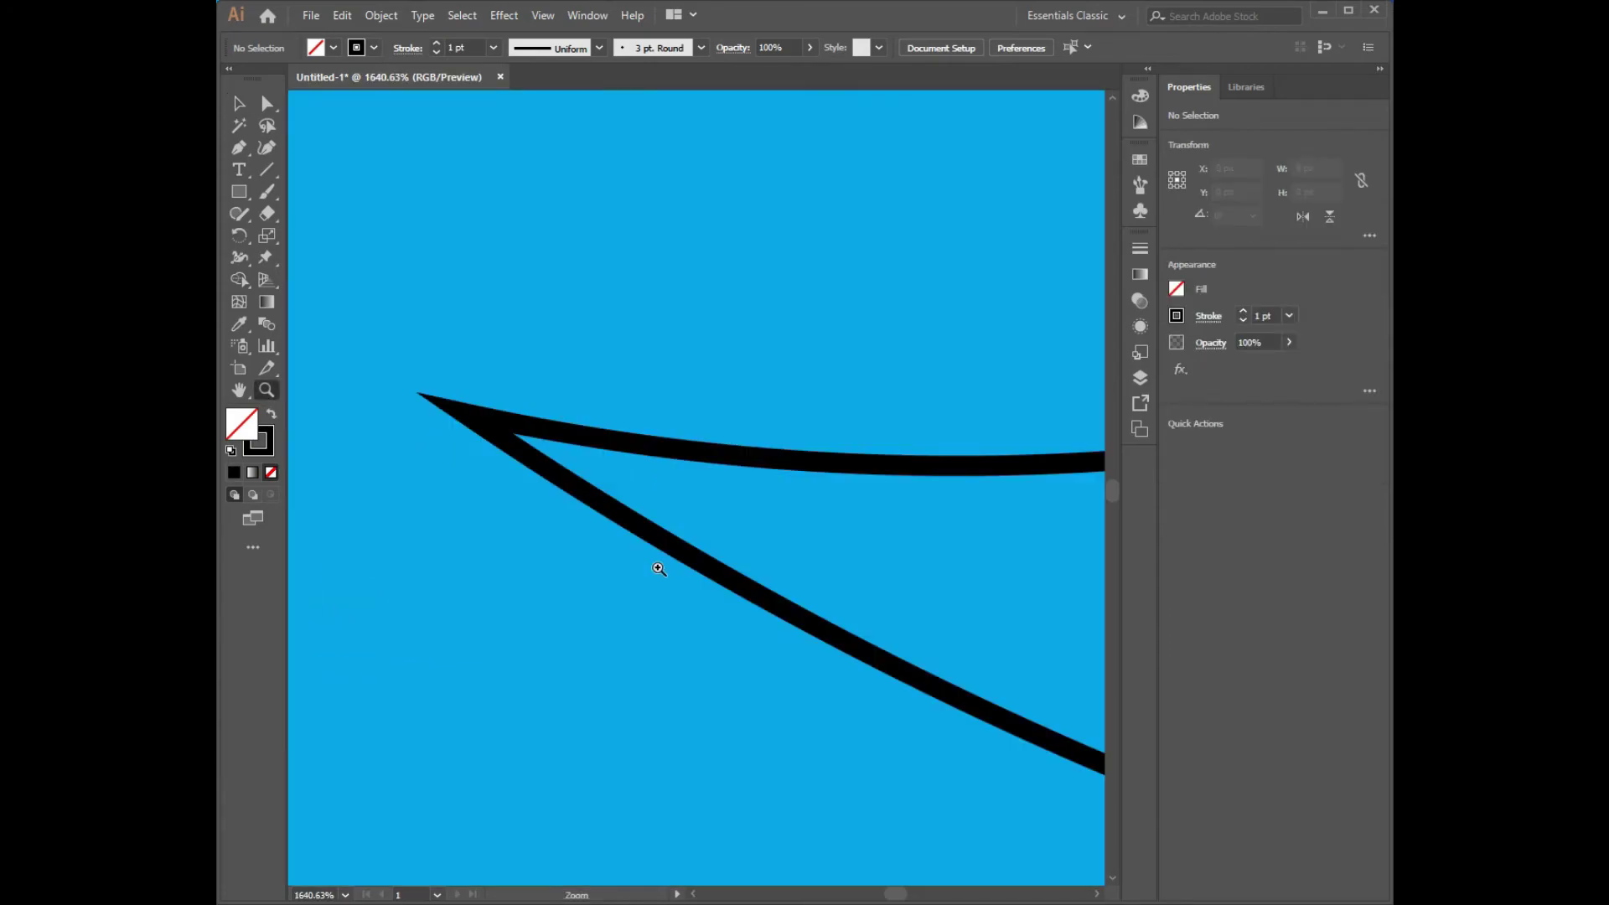
pyautogui.click(345, 895)
pyautogui.click(370, 869)
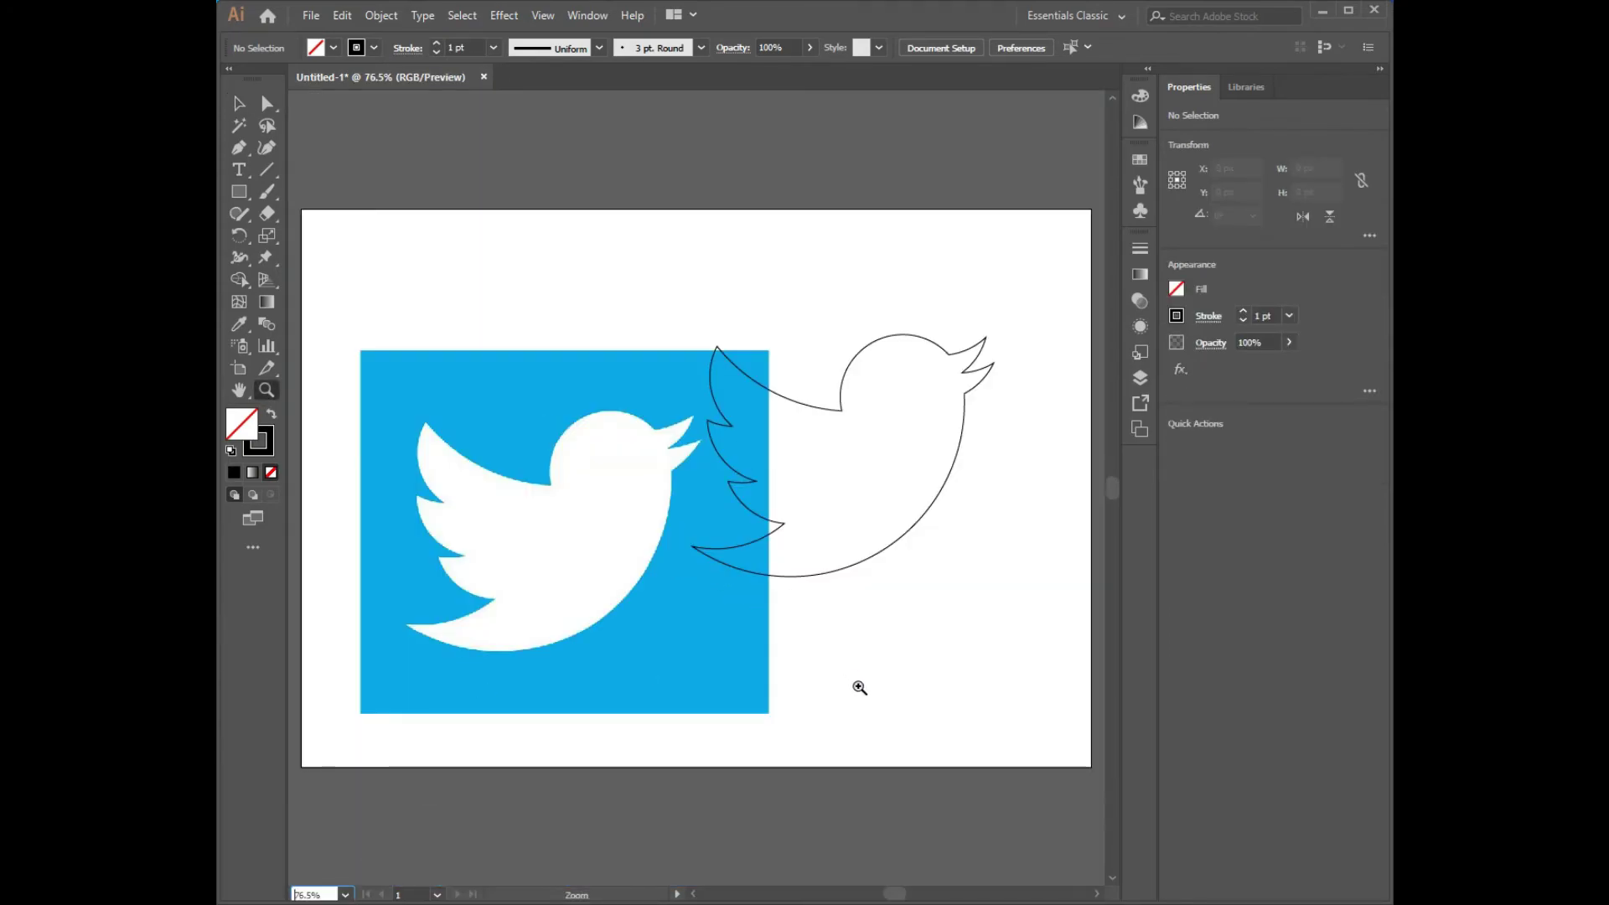
pyautogui.click(239, 103)
# Hide the reference image's Layer 3, declining the prompt to delete it.
pyautogui.click(1141, 378)
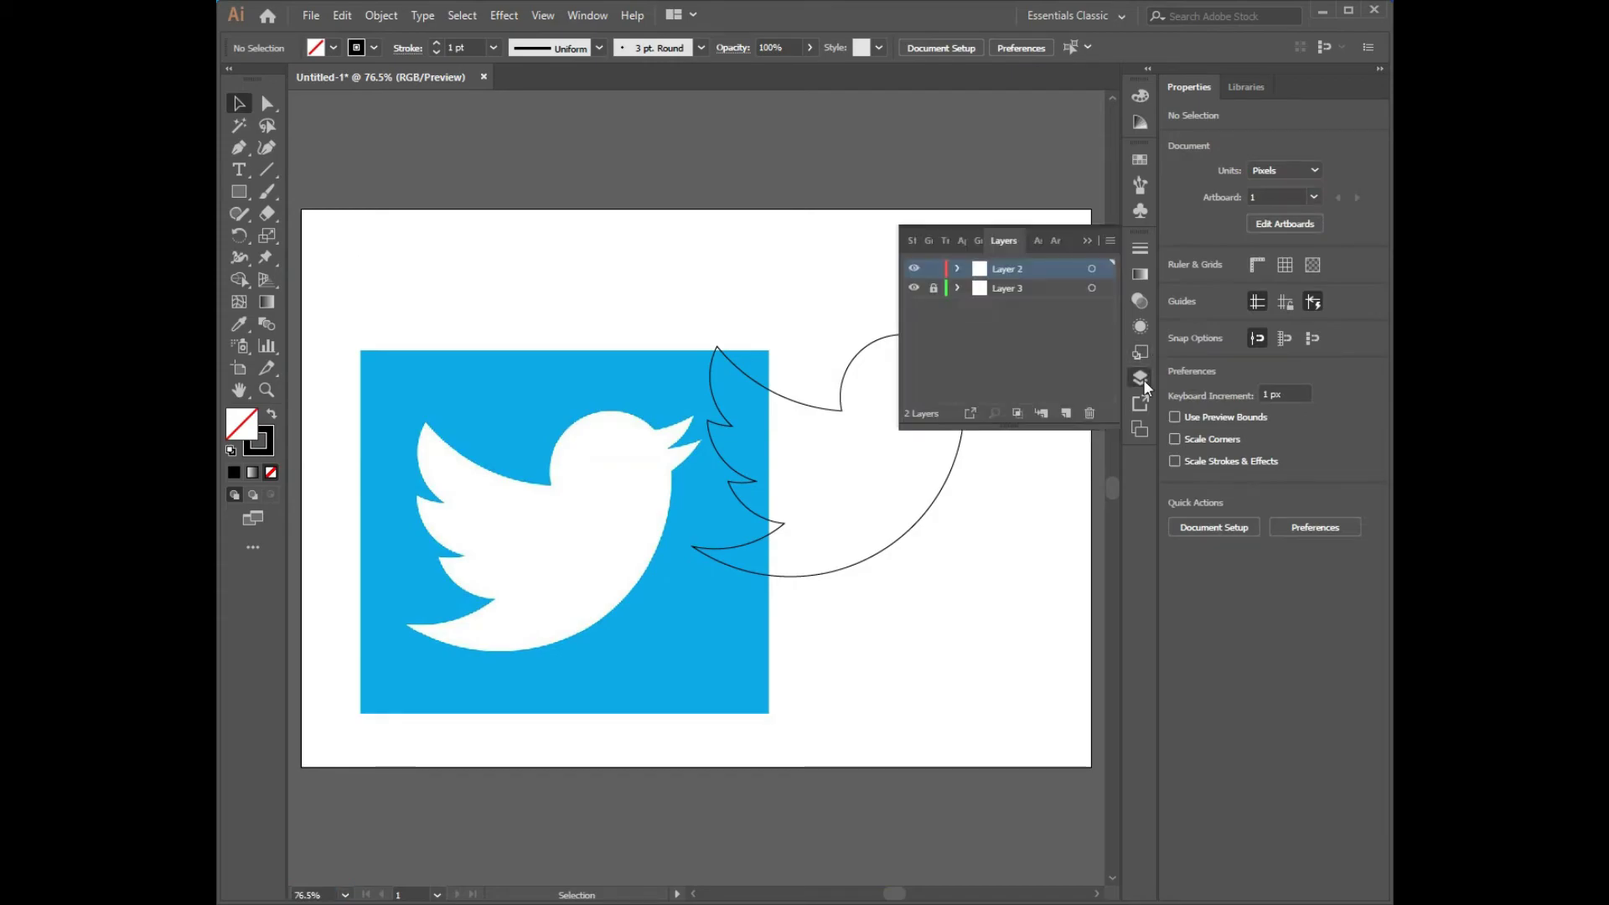
pyautogui.click(914, 288)
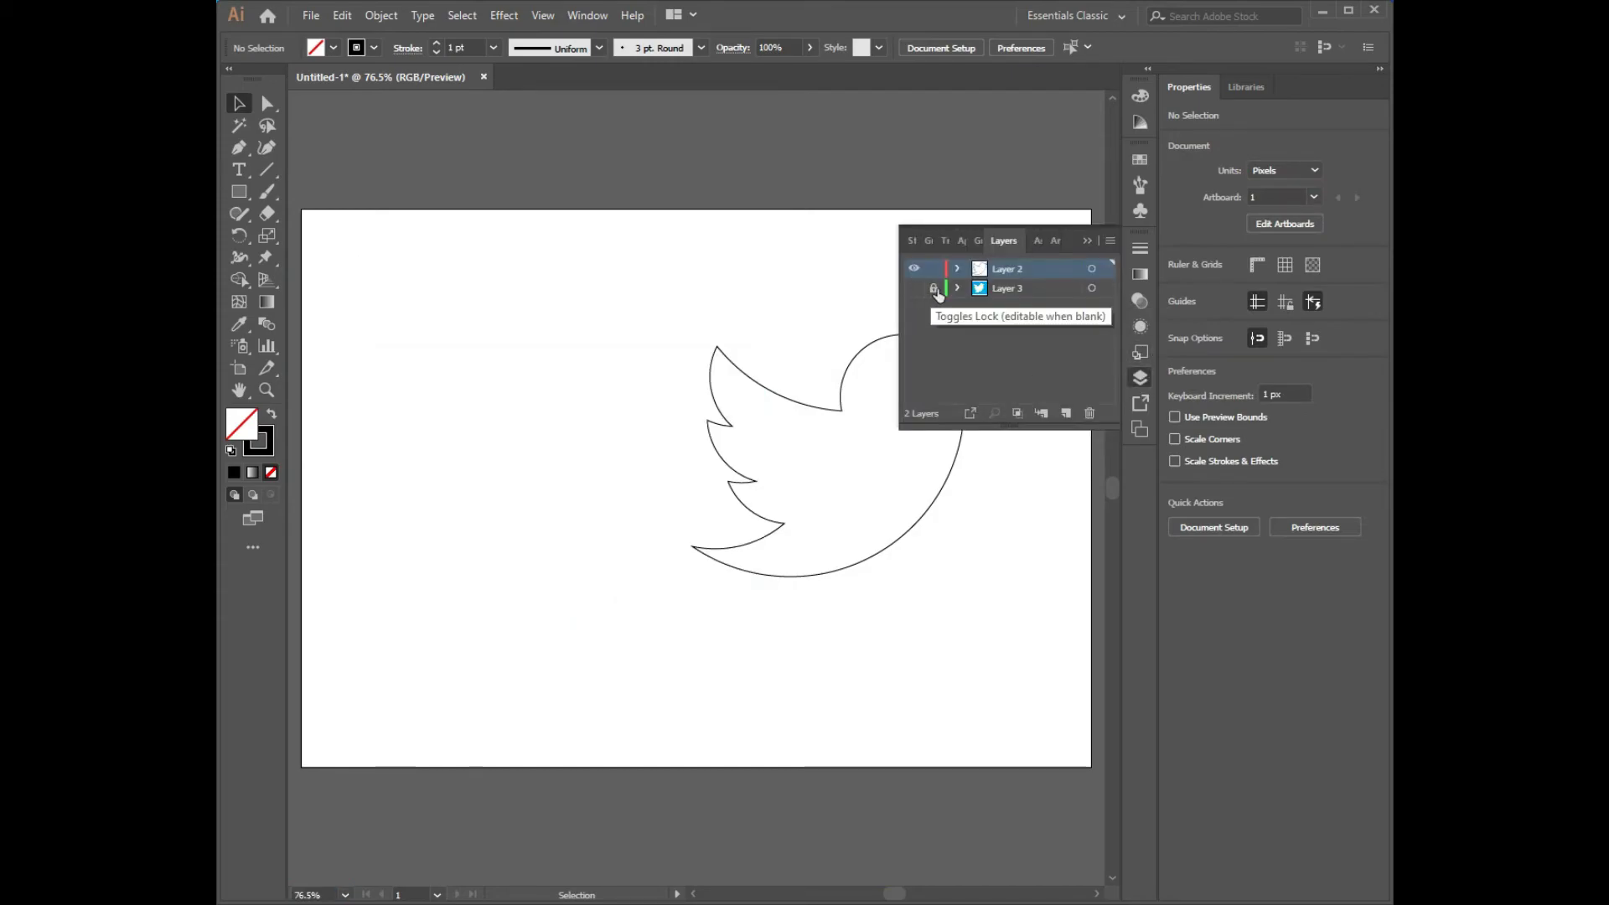
pyautogui.click(1056, 292)
pyautogui.click(1089, 412)
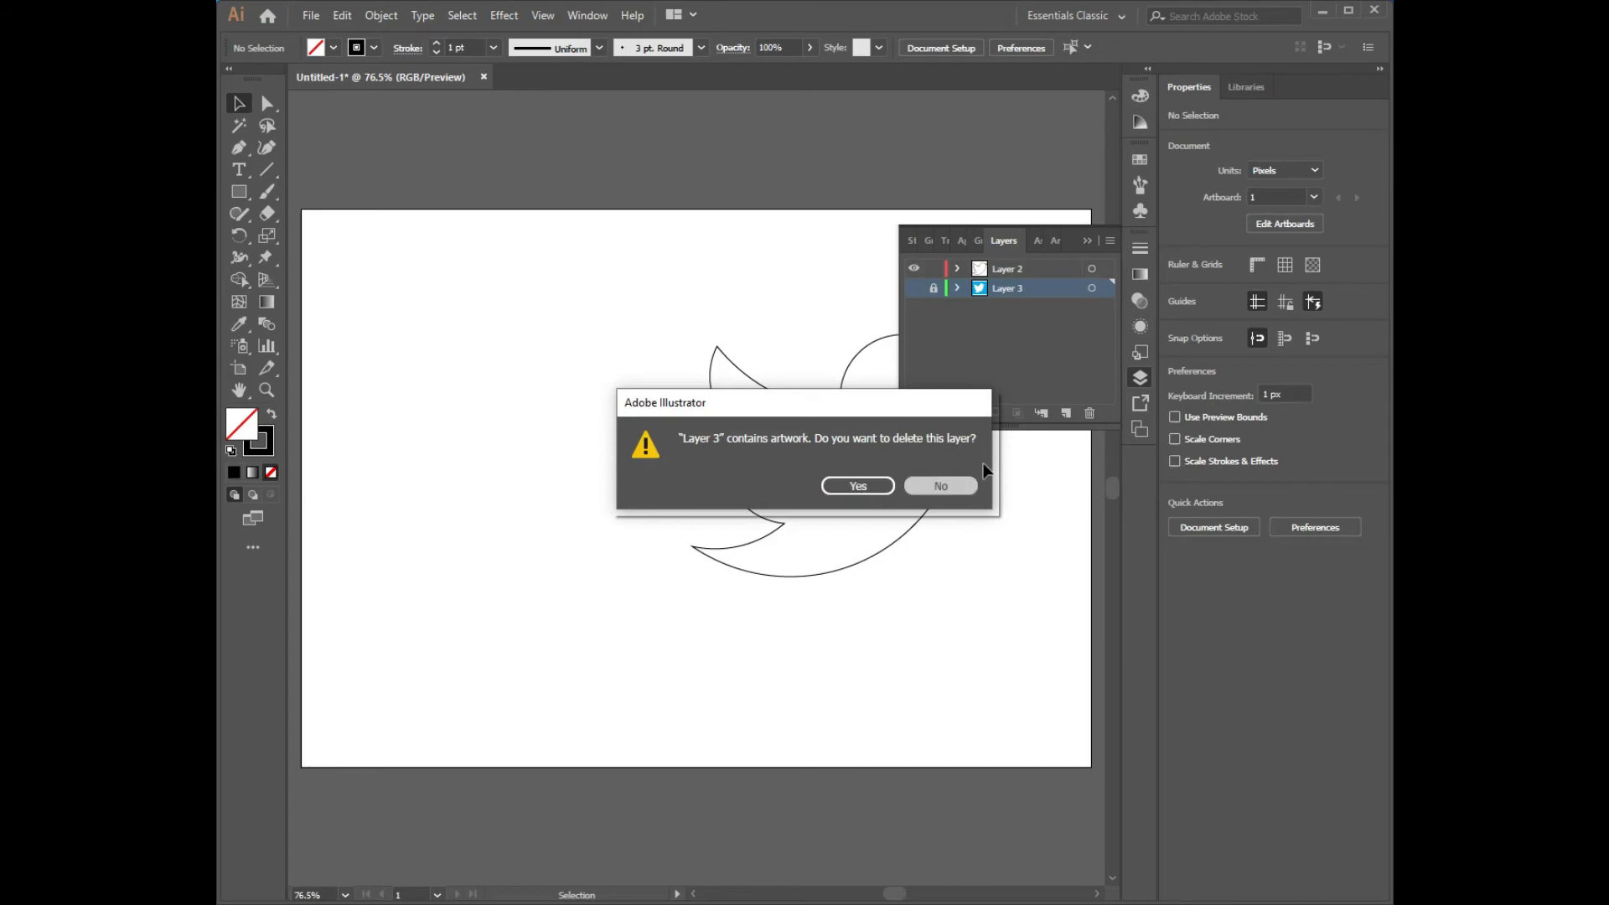
pyautogui.click(940, 486)
# Move the bird outline left toward the centre of the artboard.
pyautogui.click(1086, 241)
pyautogui.moveTo(841, 345); pyautogui.dragTo(754, 356)
pyautogui.click(964, 494)
pyautogui.click(1139, 378)
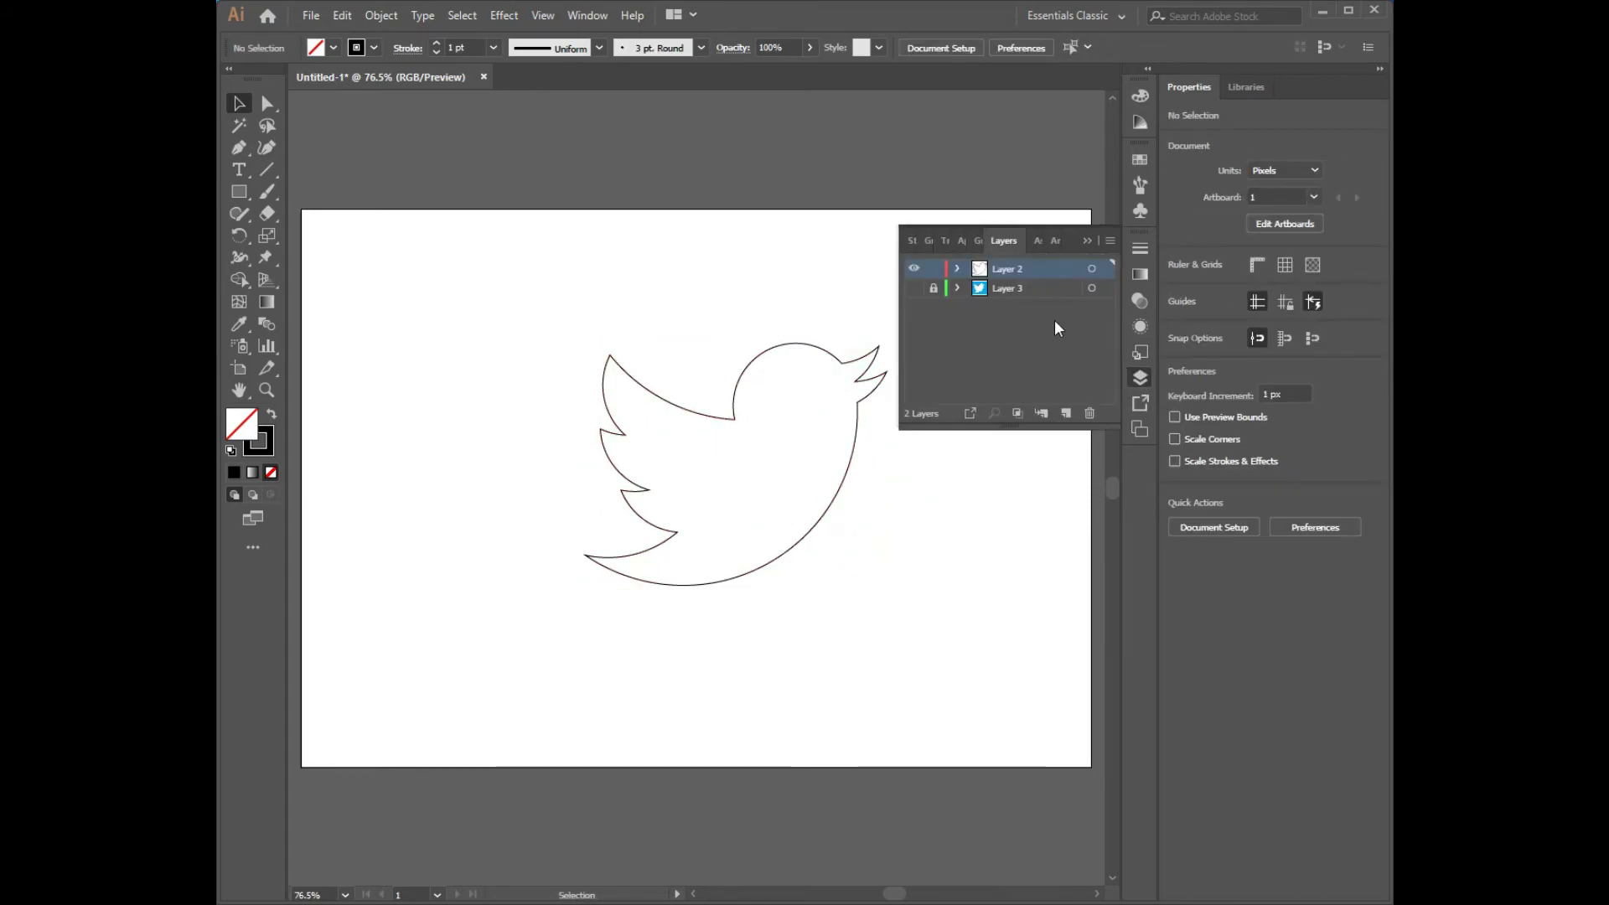
pyautogui.click(1139, 377)
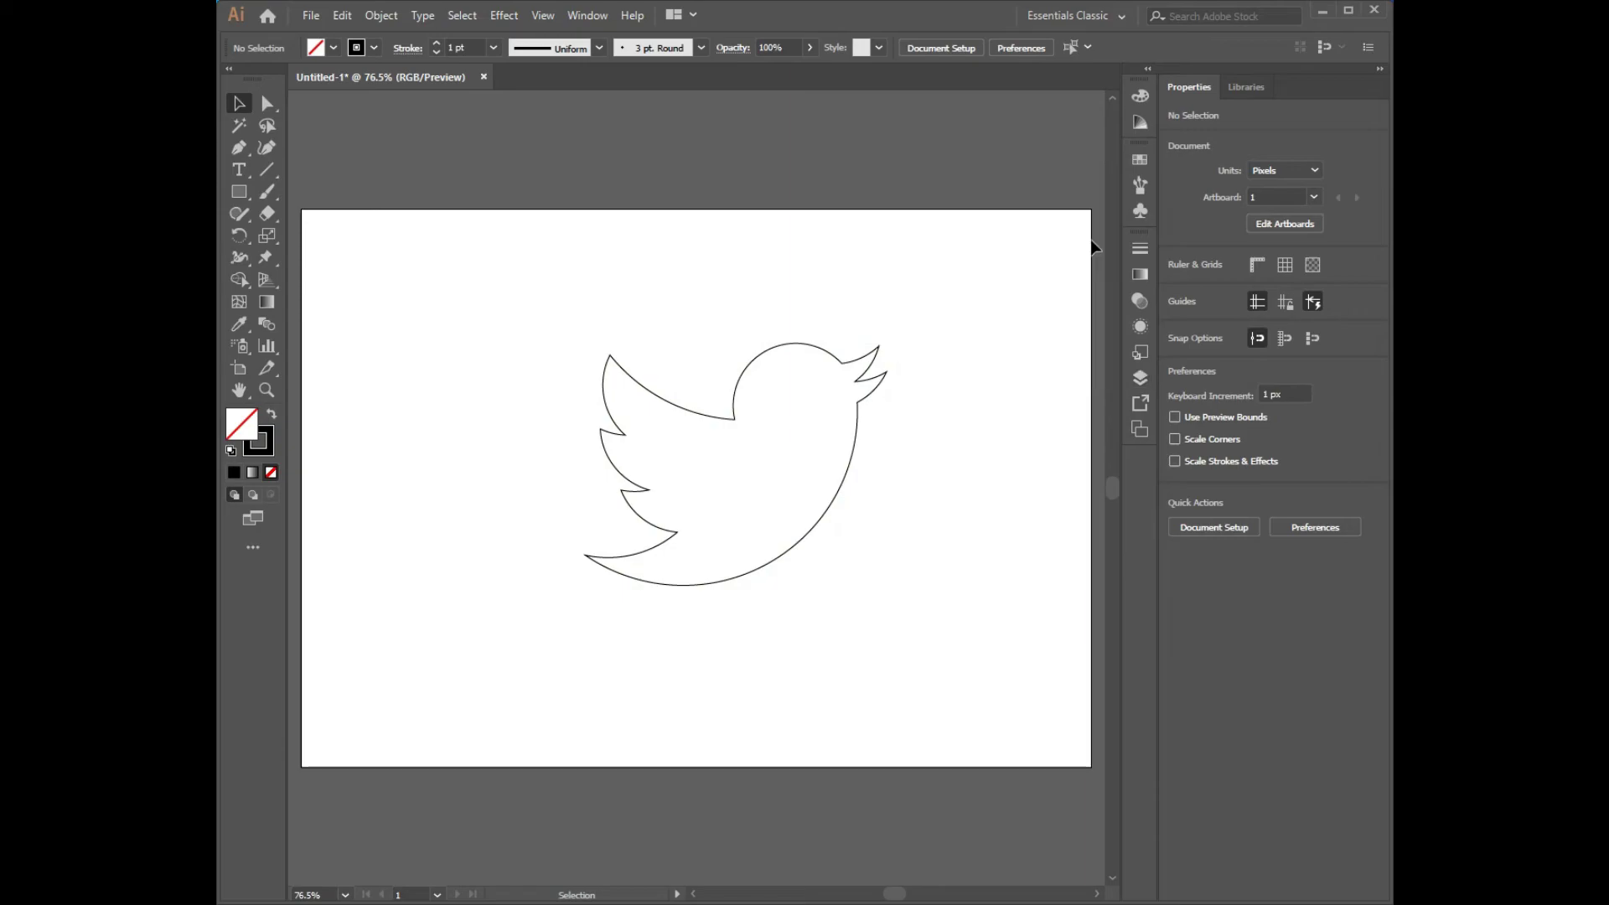
pyautogui.click(246, 195)
# Draw a rectangle covering the full artboard and make the reference layer visible again.
pyautogui.moveTo(301, 209); pyautogui.dragTo(861, 556)
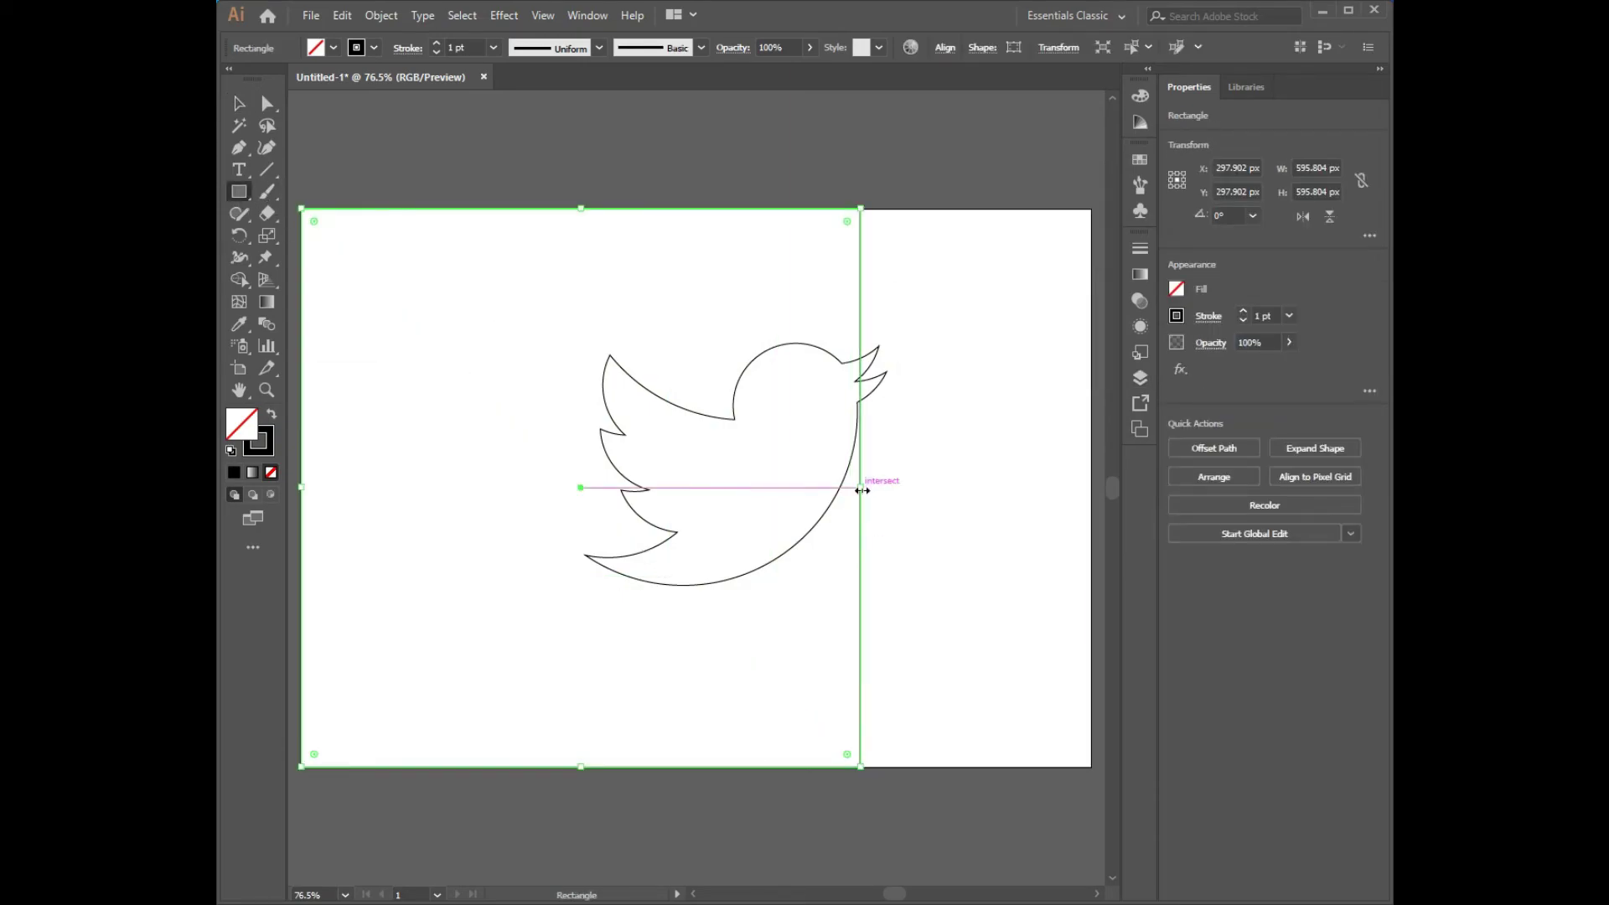
pyautogui.moveTo(862, 490); pyautogui.dragTo(1089, 486)
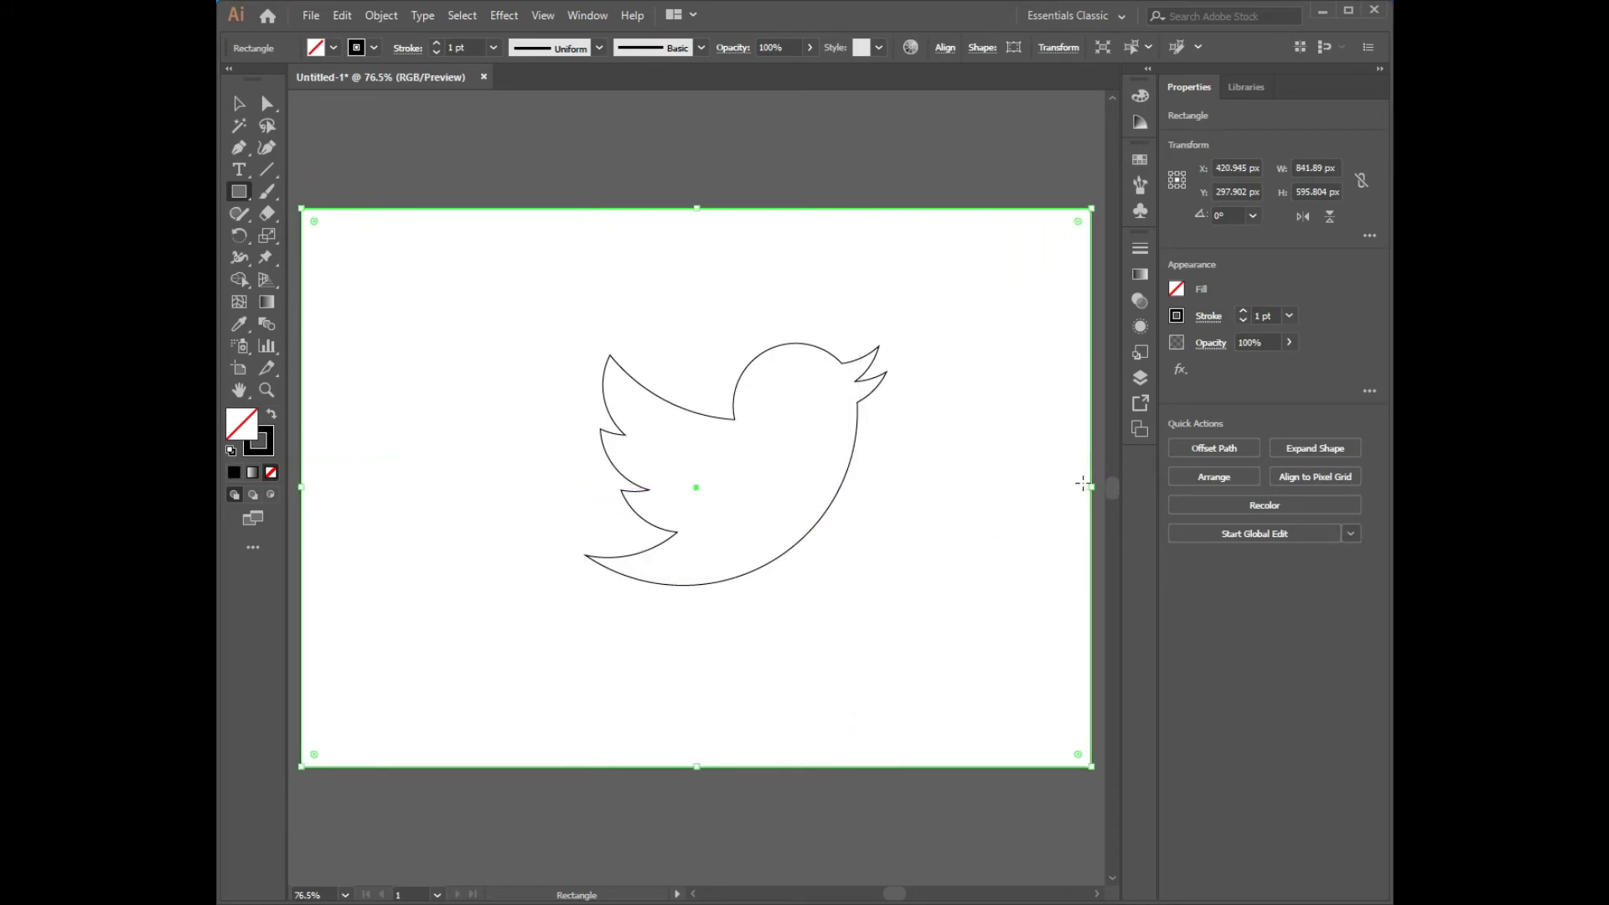
pyautogui.click(1139, 379)
pyautogui.click(913, 308)
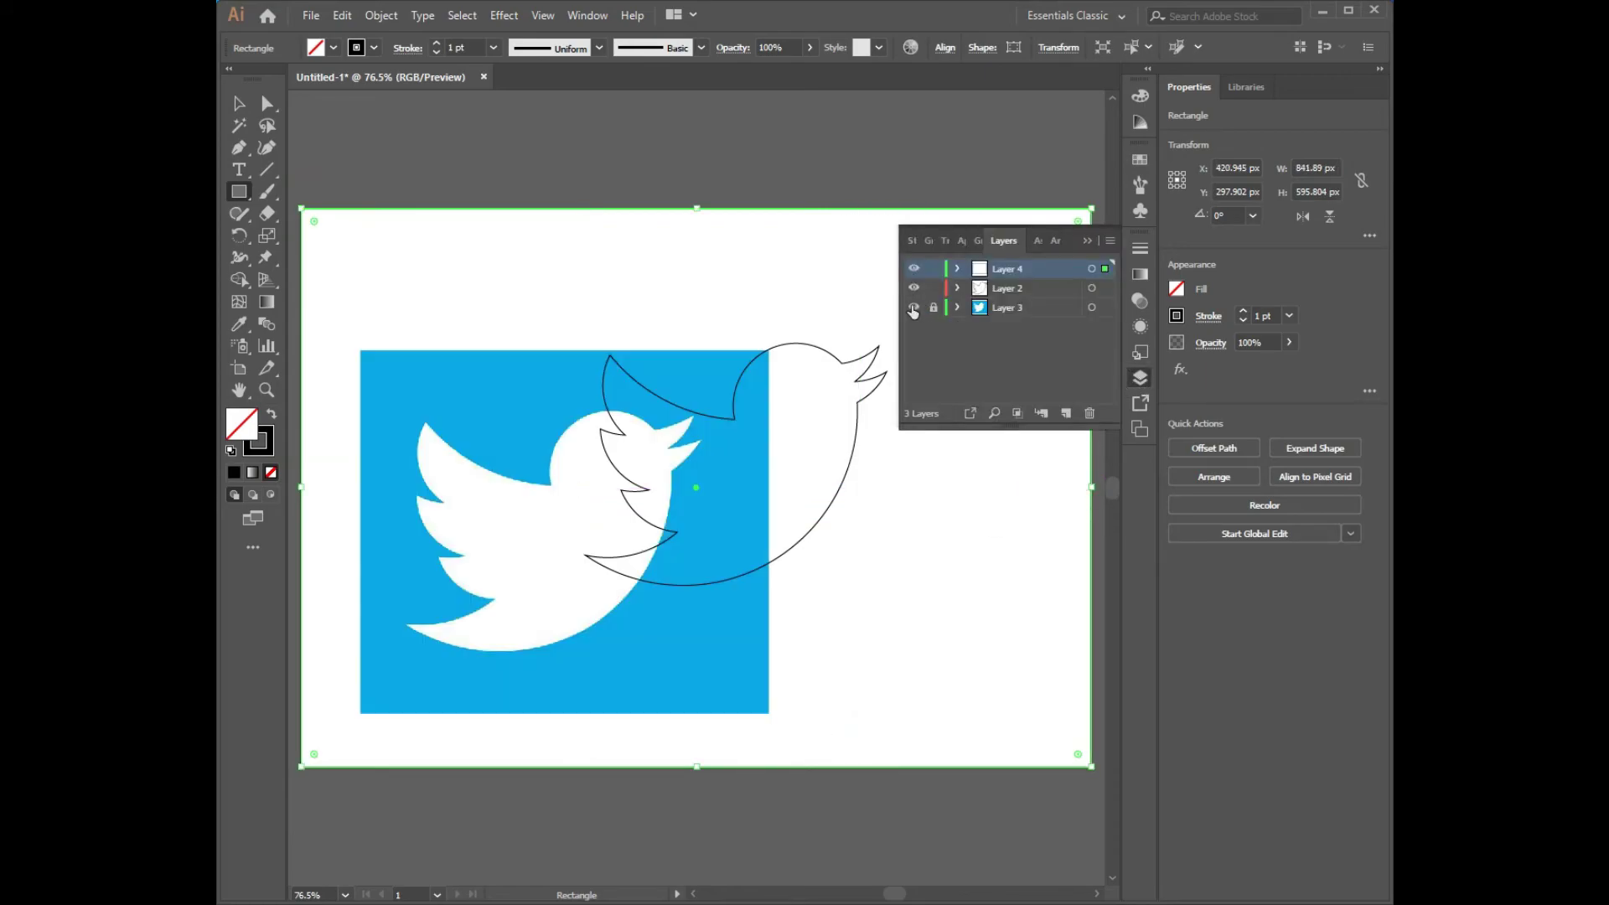
pyautogui.click(1097, 241)
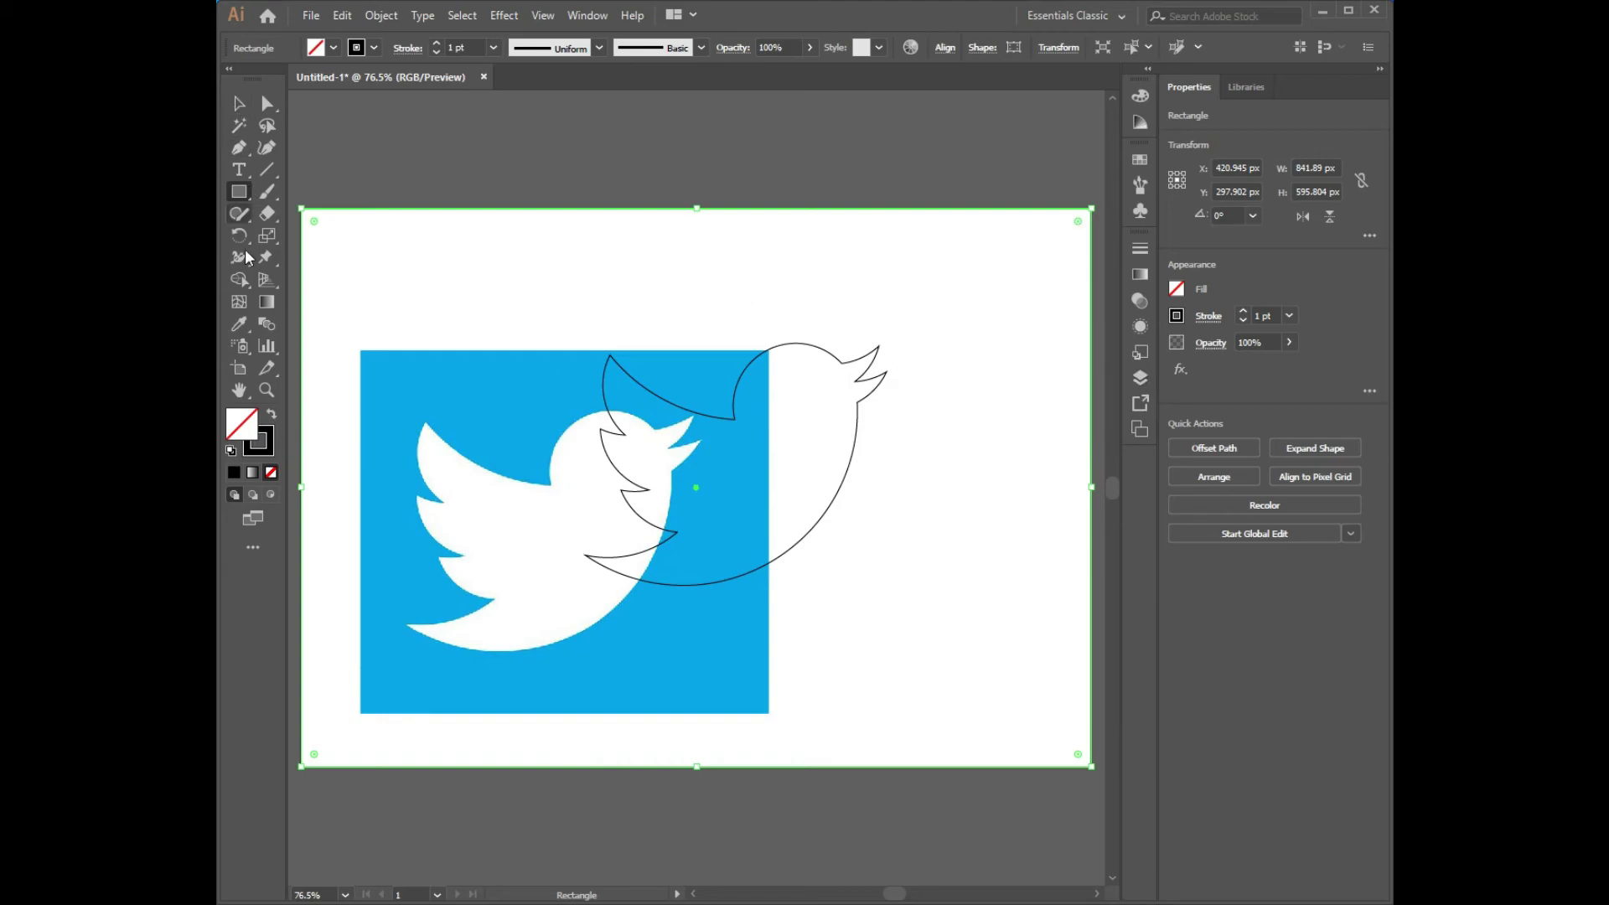
# Fill the rectangle with the reference's blue via Eyedropper, then hide the reference layer.
pyautogui.click(239, 324)
pyautogui.click(484, 380)
pyautogui.press('v')
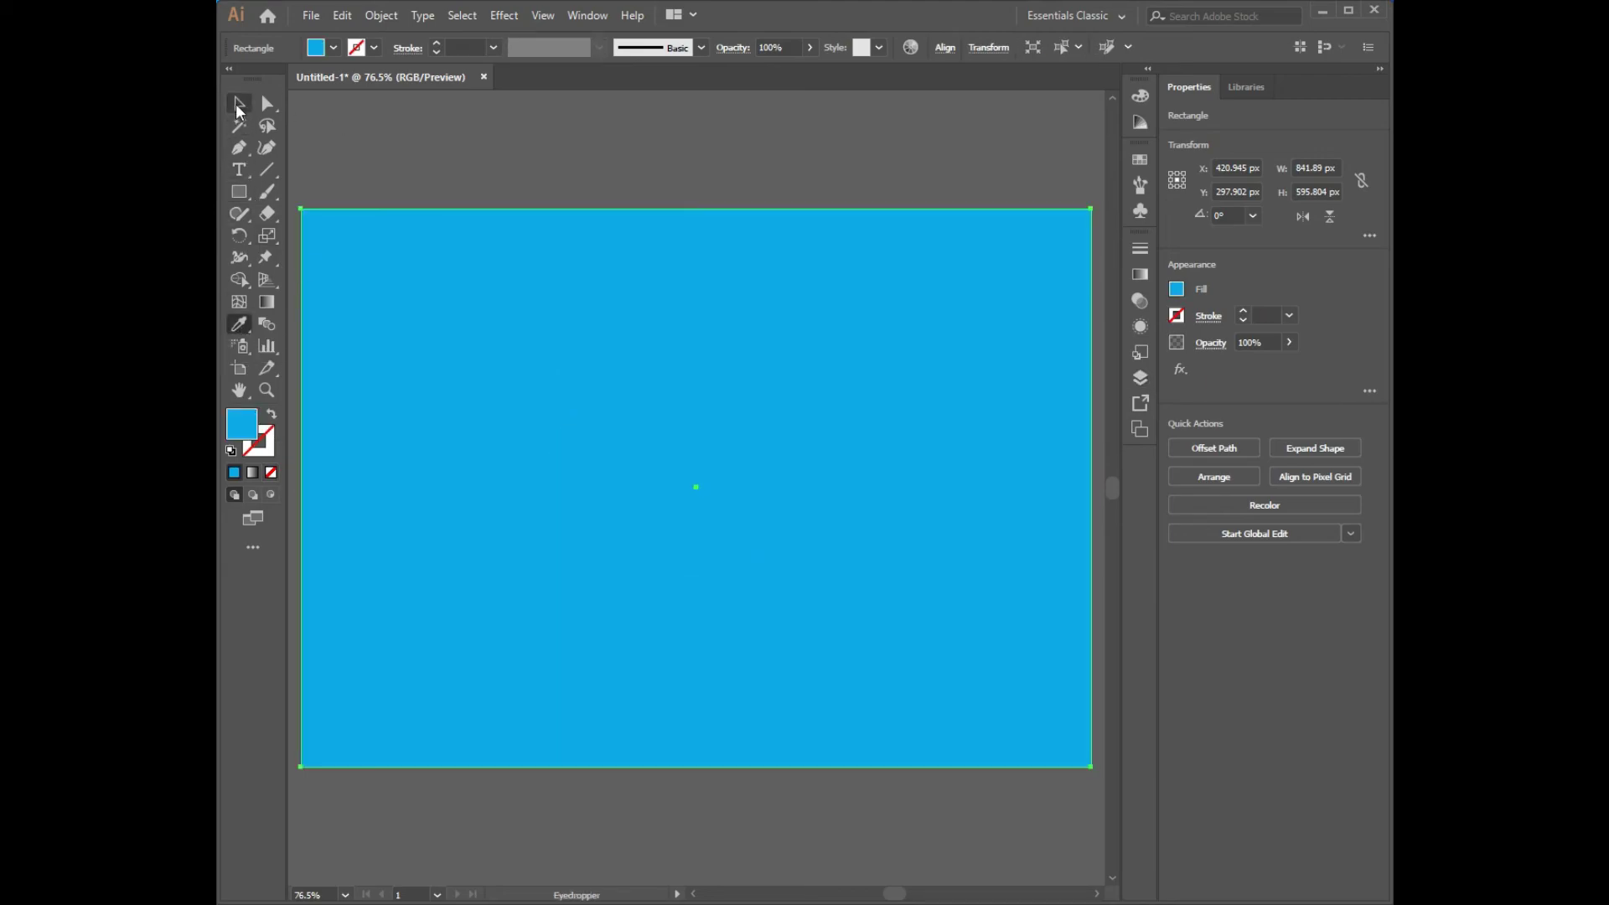
pyautogui.click(1140, 377)
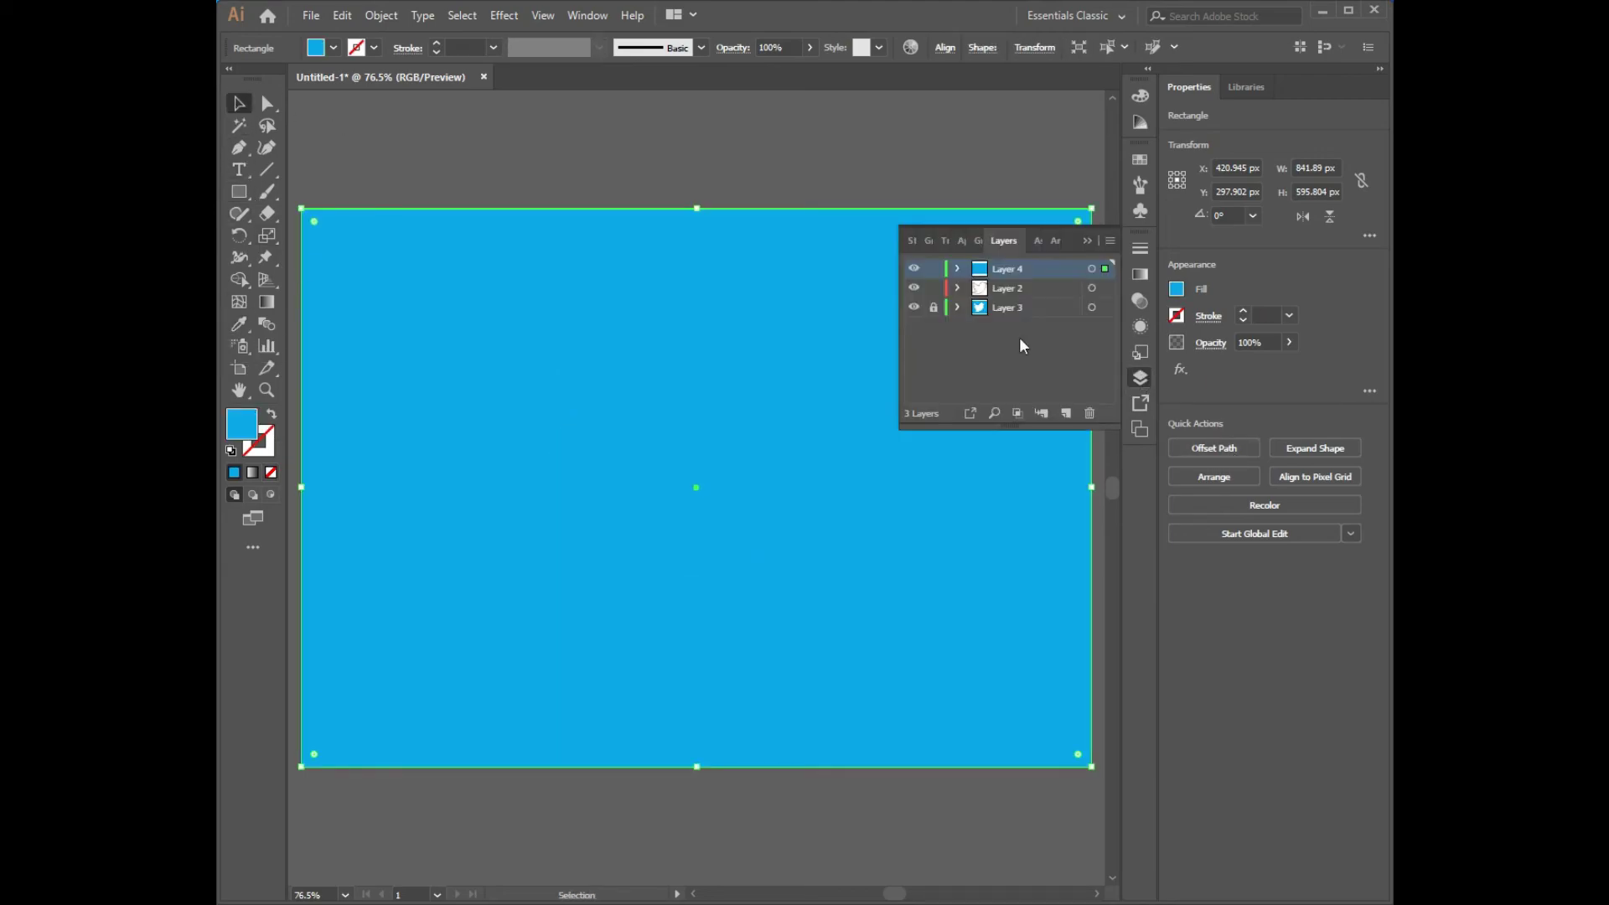
pyautogui.click(915, 309)
# Move Layer 2 into Layer 4 above the rectangle and lock the blue background.
pyautogui.moveTo(1007, 287); pyautogui.dragTo(1007, 268)
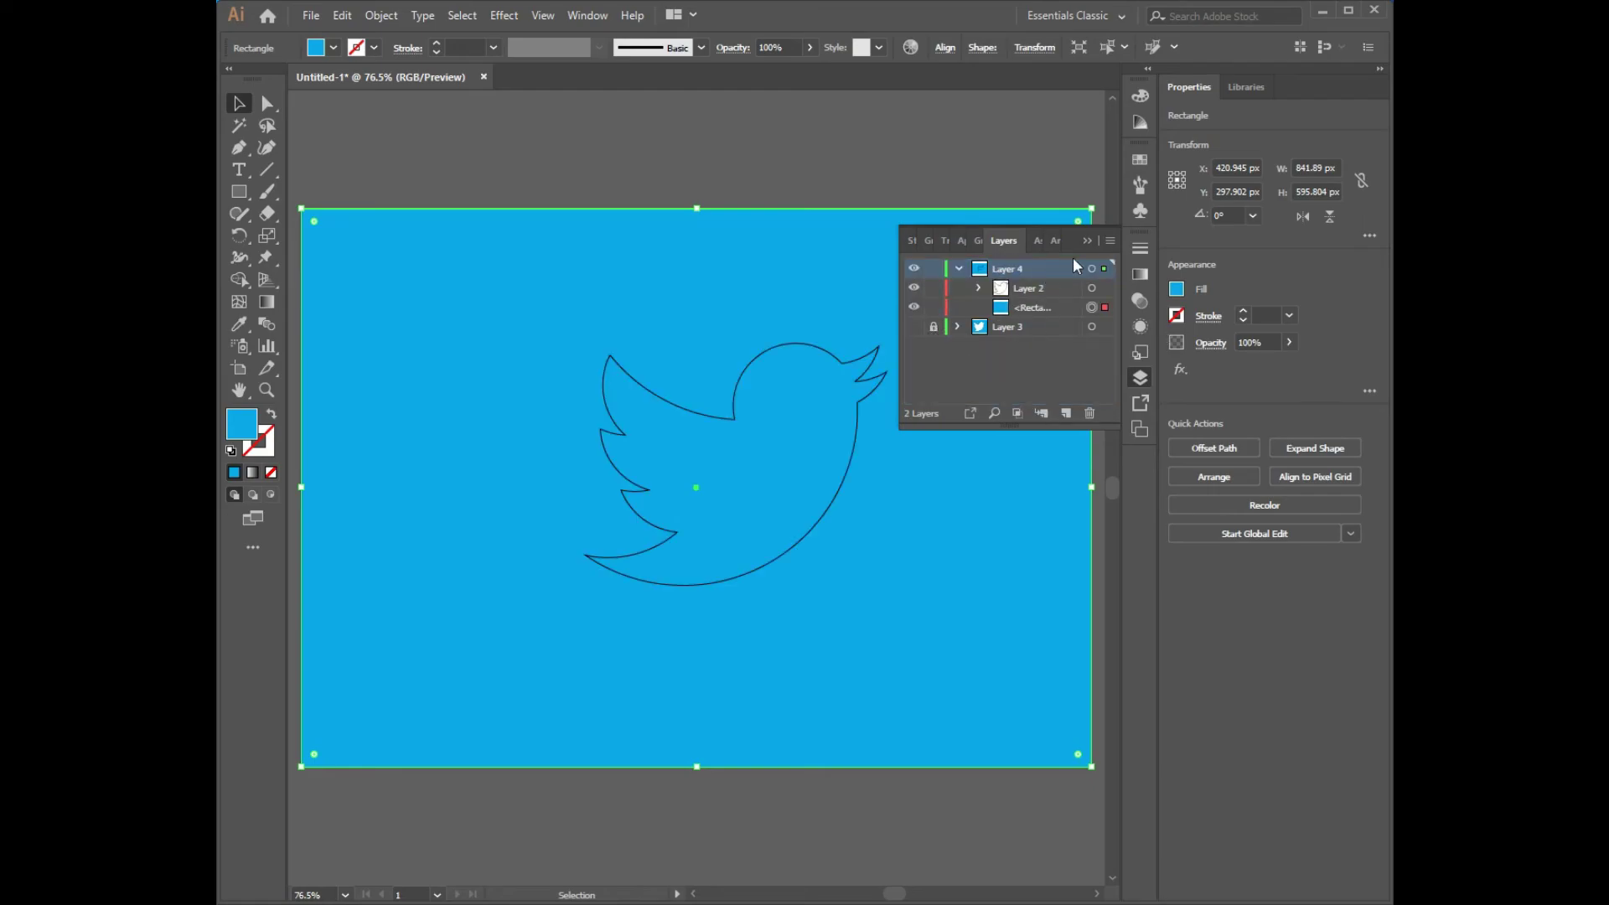
pyautogui.click(1090, 241)
pyautogui.click(1136, 378)
pyautogui.hotkey('ctrl', 'shift', 'a')
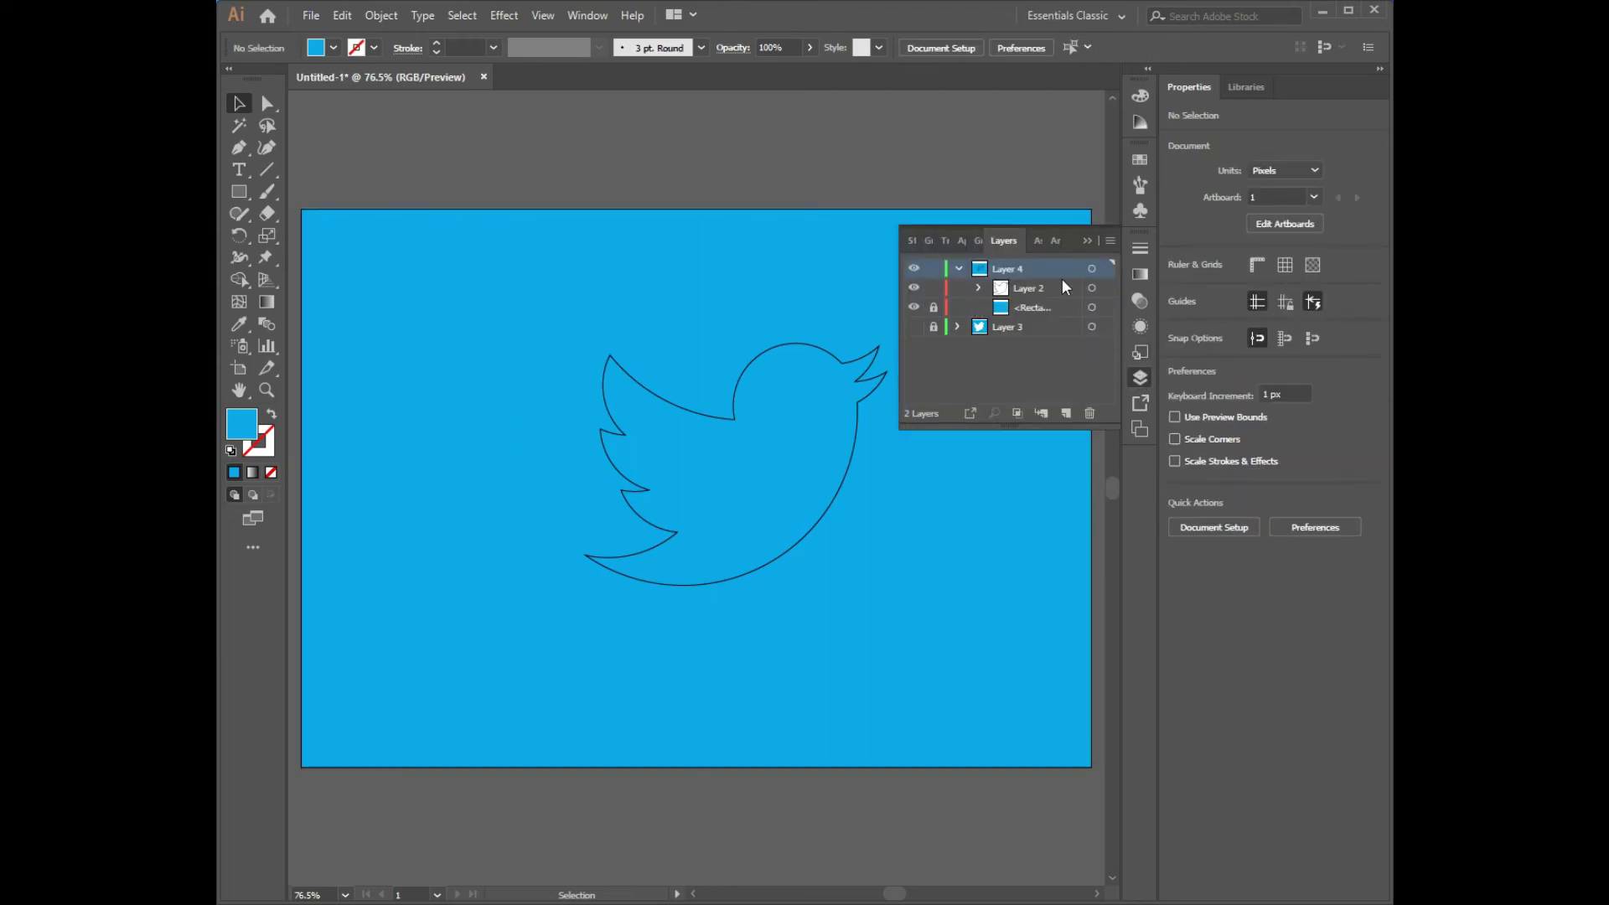
pyautogui.click(1084, 241)
# Give the bird outline a white #ffffff fill and no stroke.
pyautogui.click(833, 354)
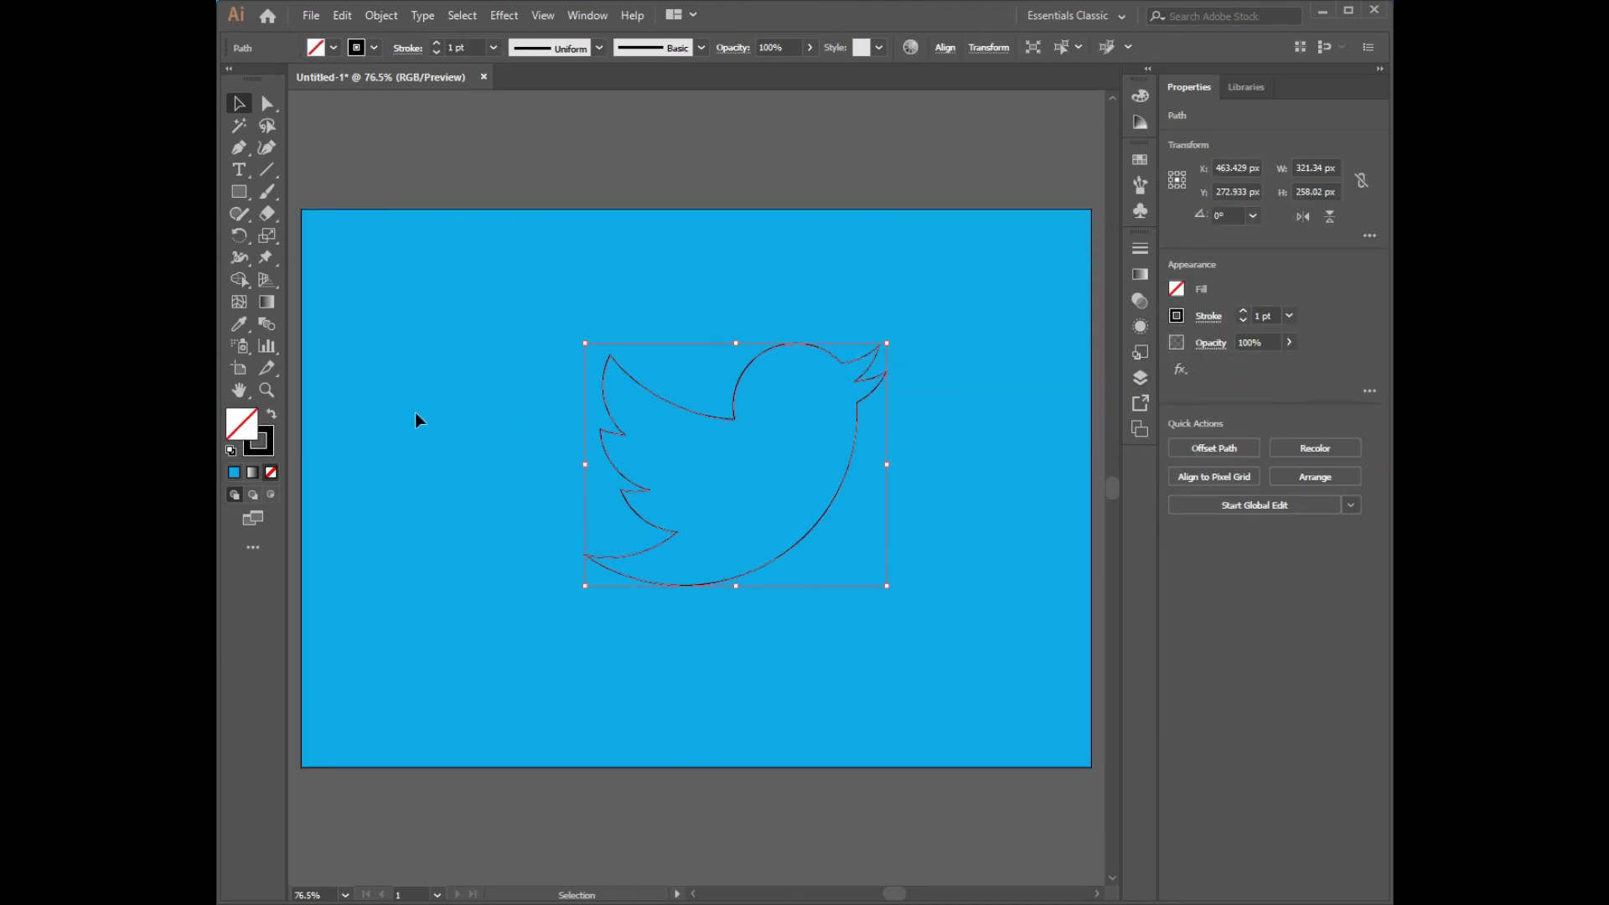
pyautogui.click(268, 453)
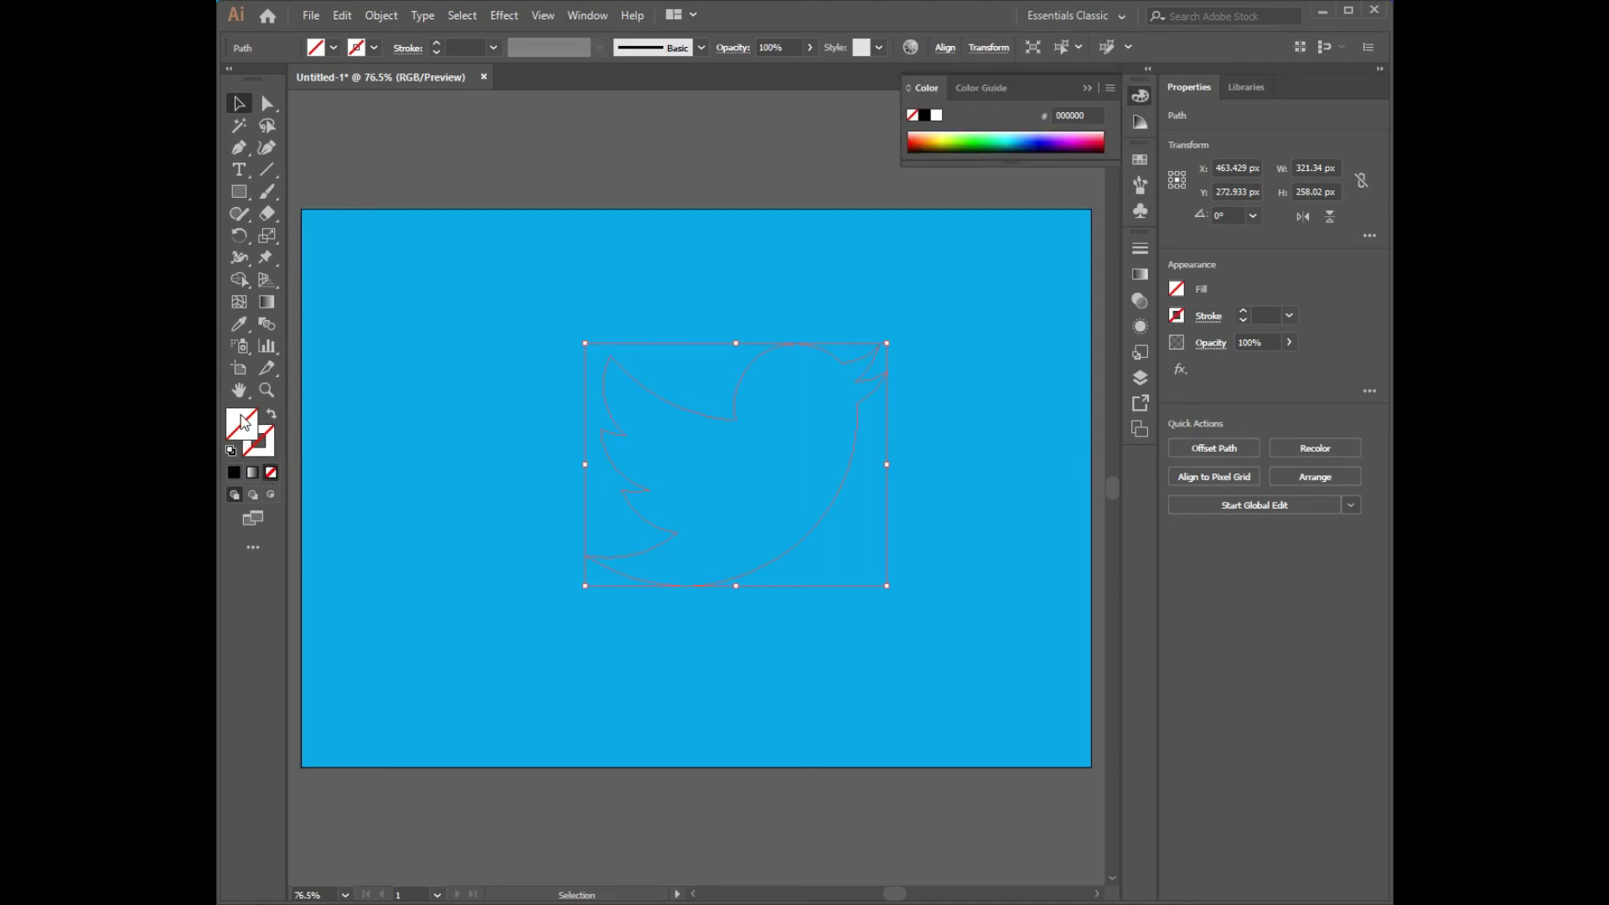
pyautogui.doubleClick(265, 444)
pyautogui.write('ffffff')
pyautogui.click(1300, 566)
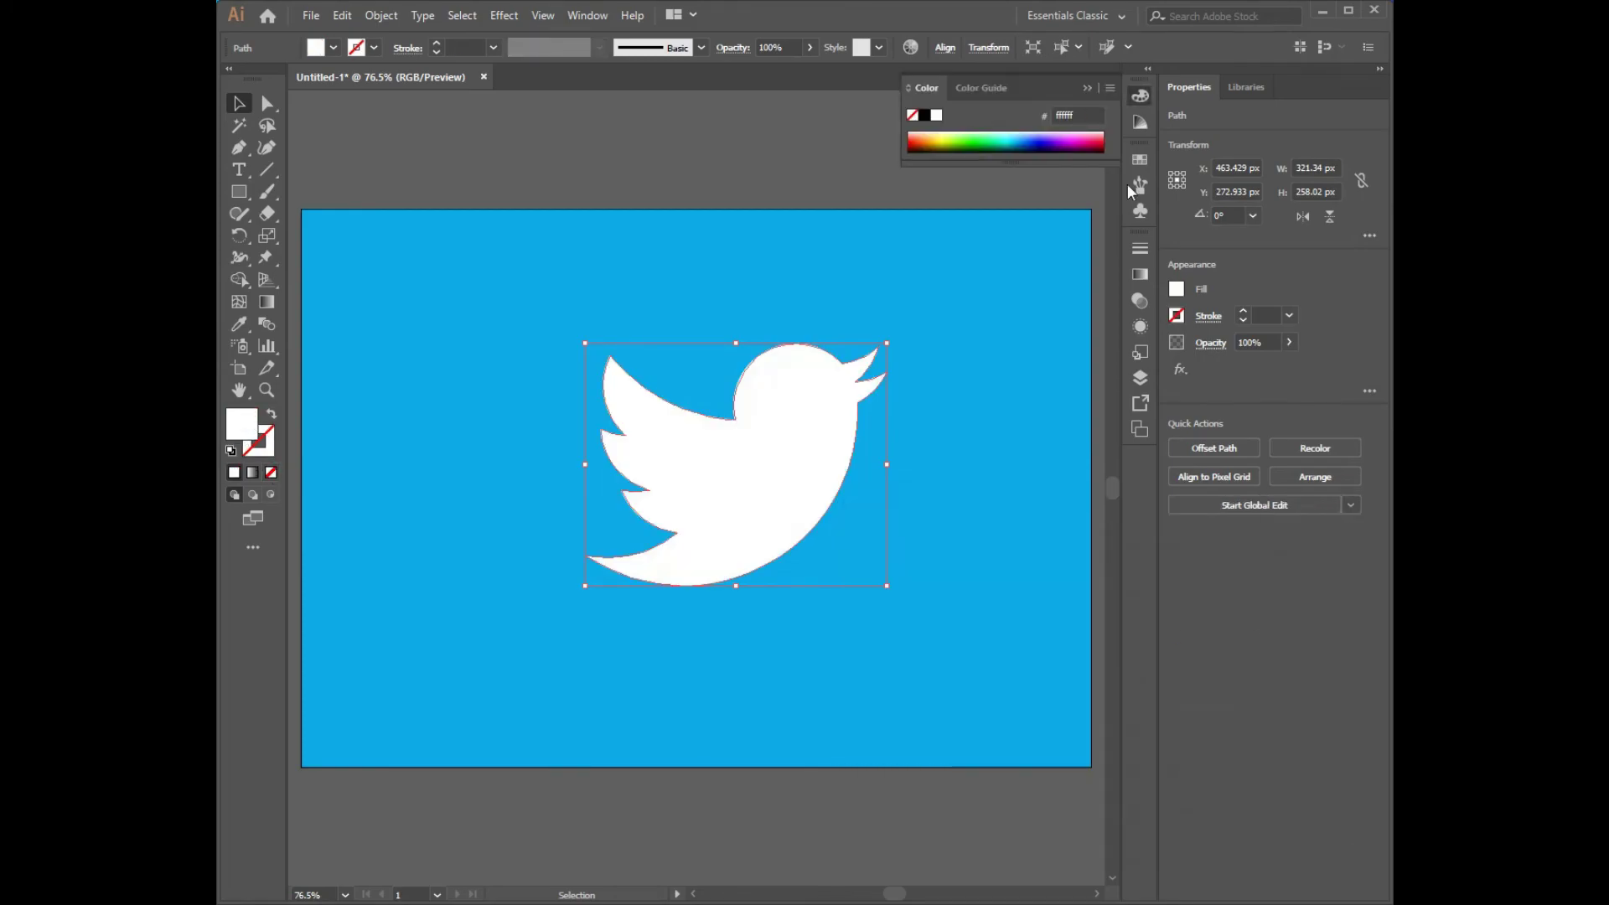
pyautogui.click(1088, 88)
# Centre the white bird on the blue background and fit the artboard in view.
pyautogui.moveTo(805, 349); pyautogui.dragTo(765, 369)
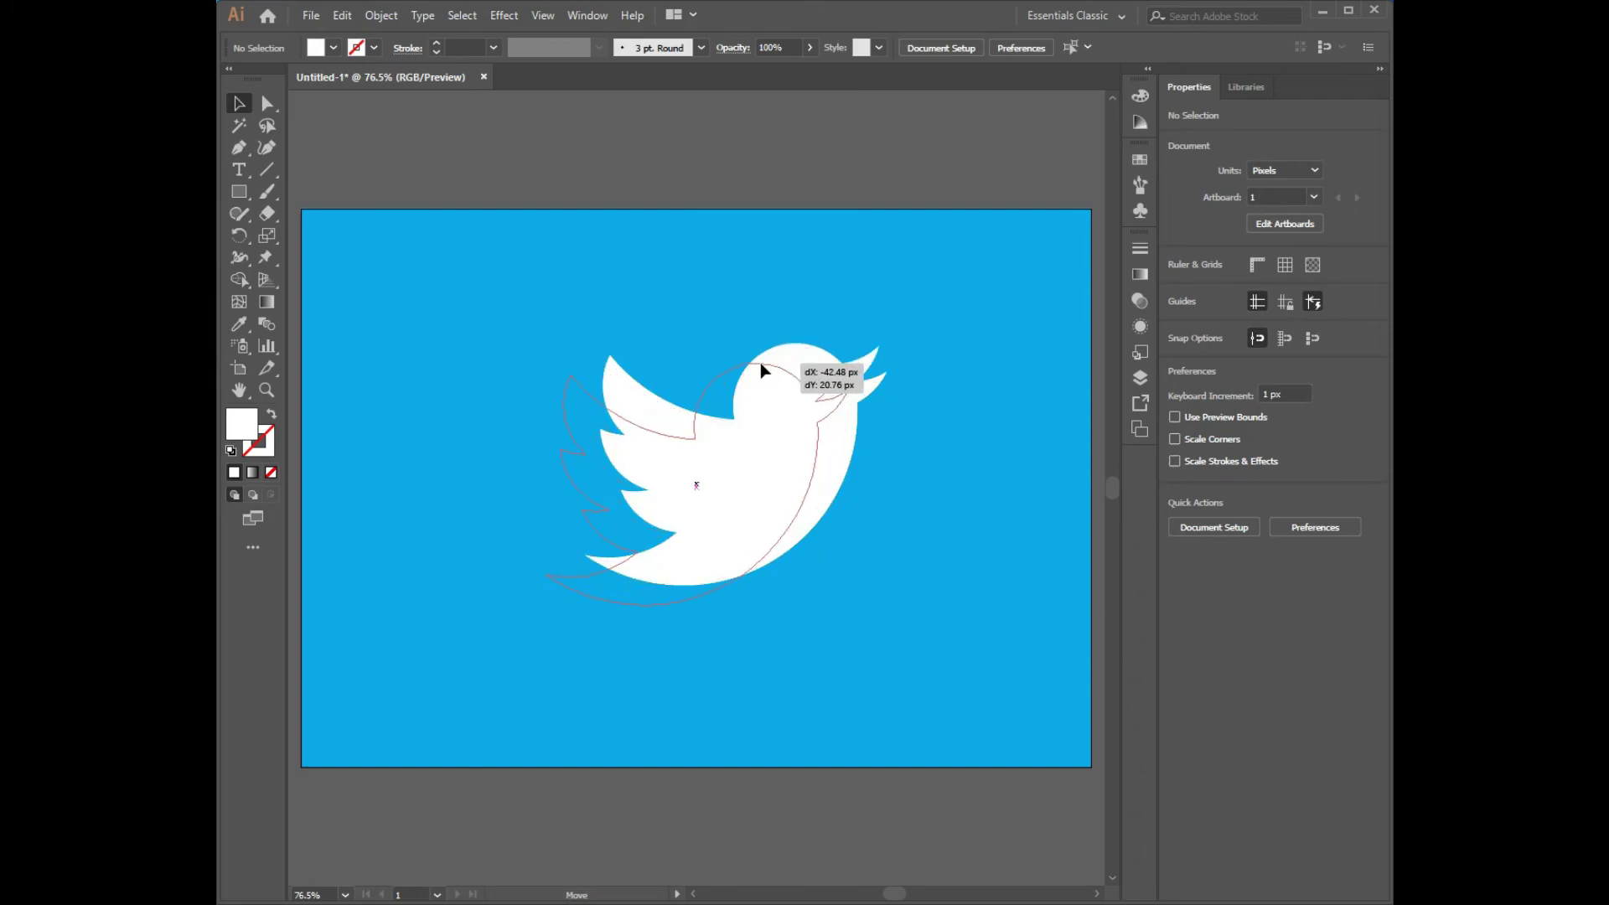
pyautogui.click(907, 581)
pyautogui.click(359, 888)
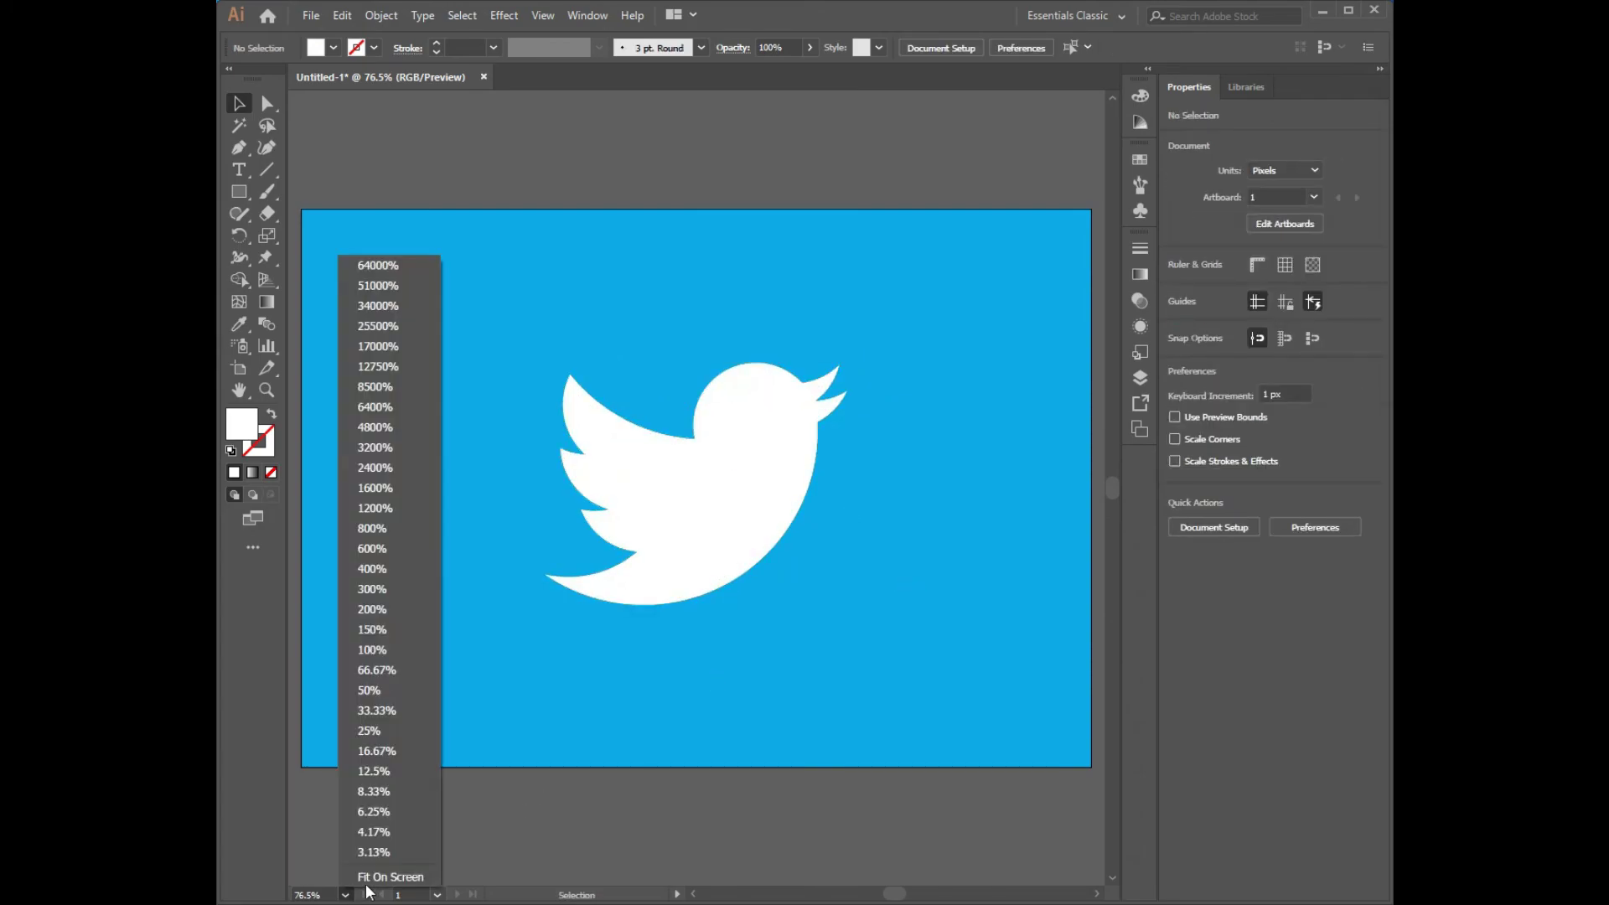